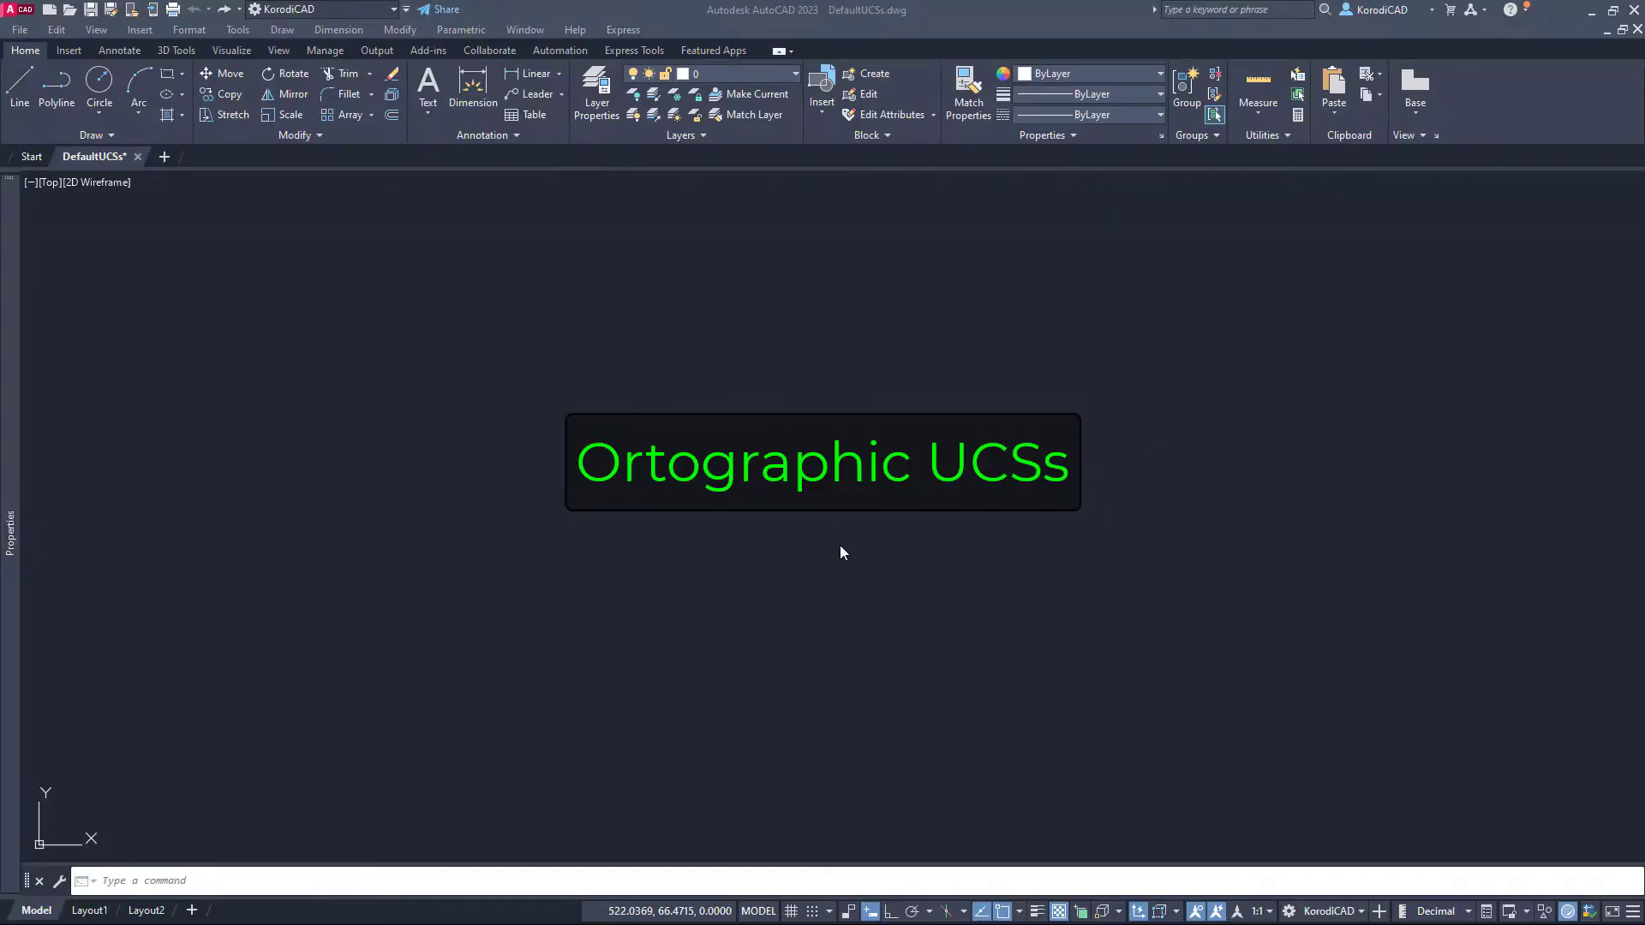
Turn on the drawing grid and show the ViewCube in the viewport
left_click(840, 546)
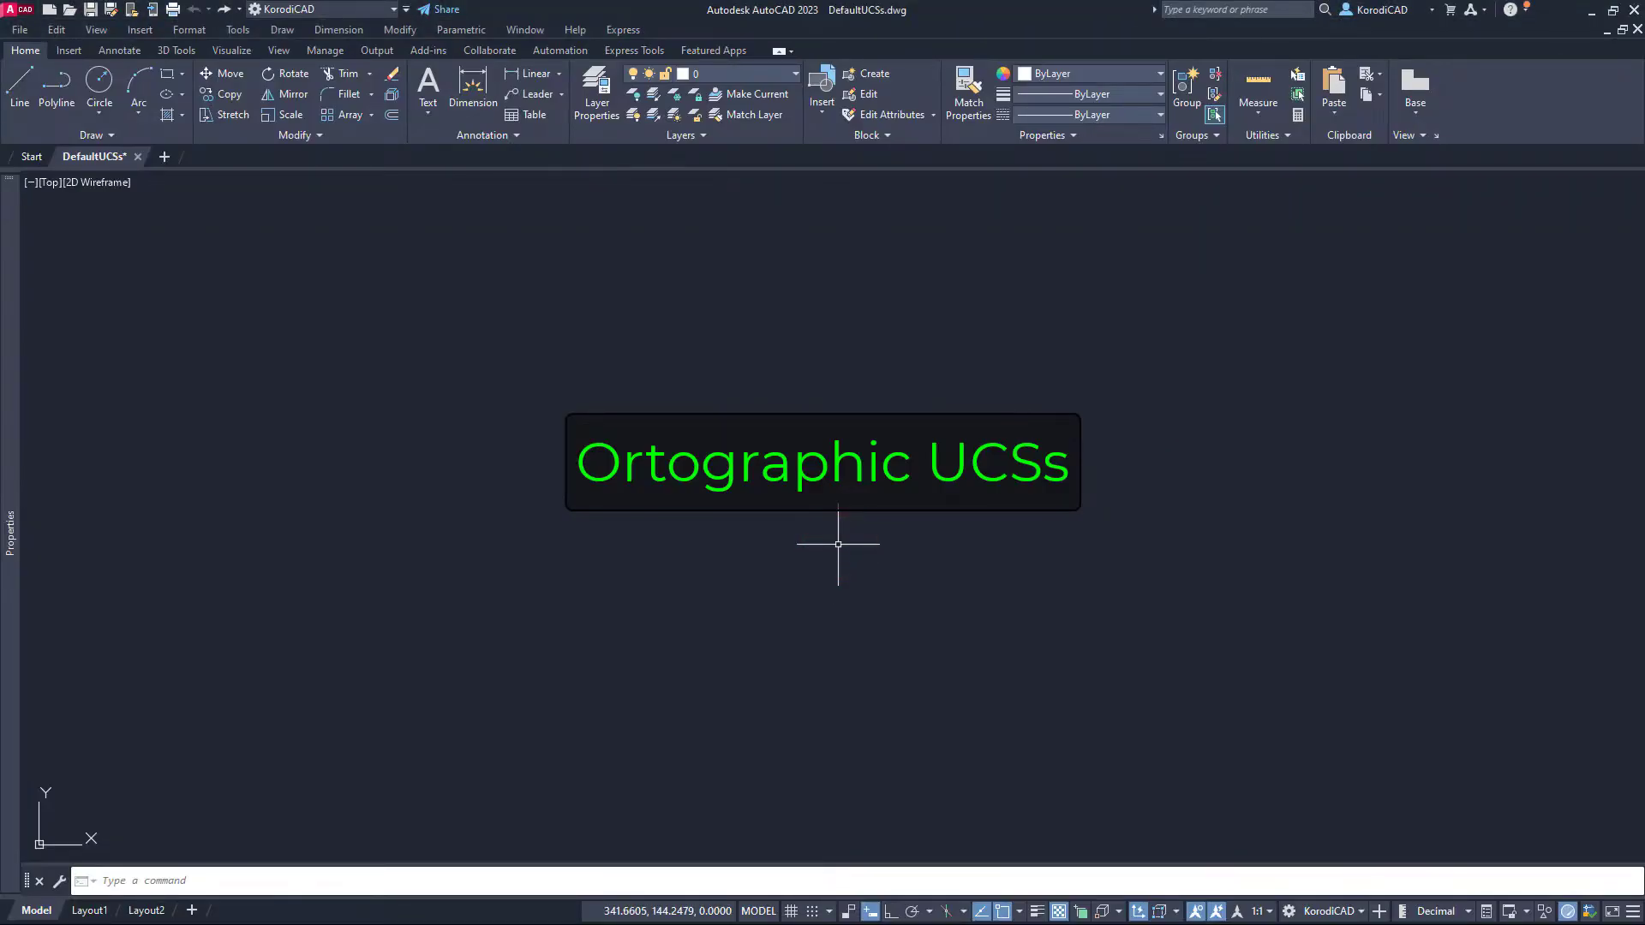
key("F7")
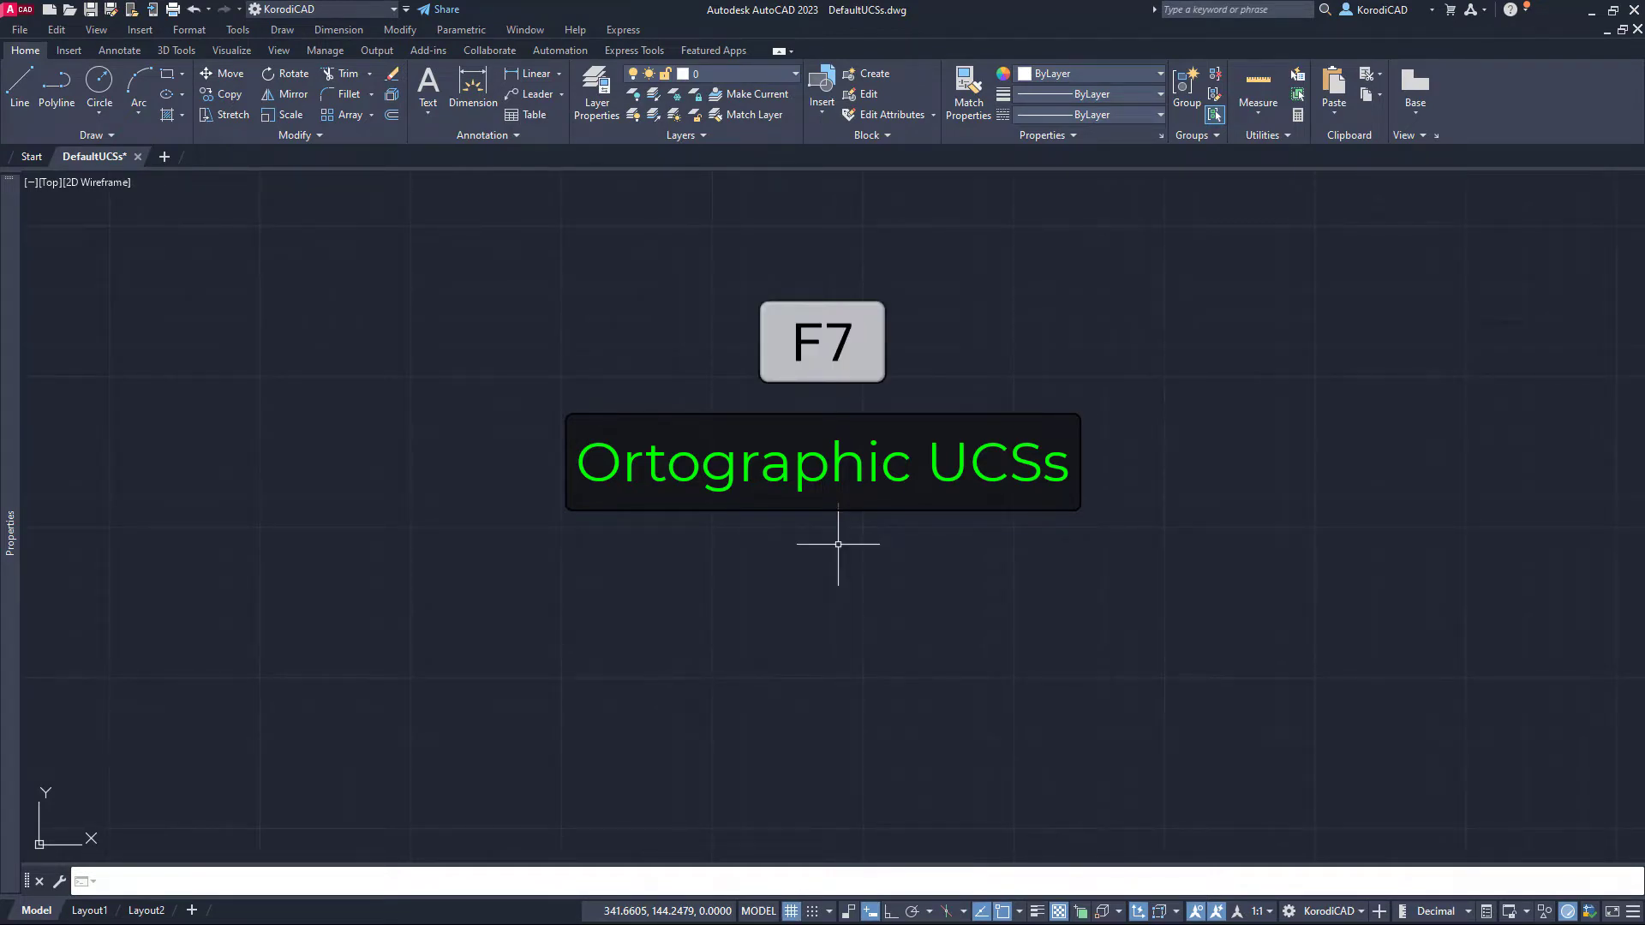
left_click(279, 51)
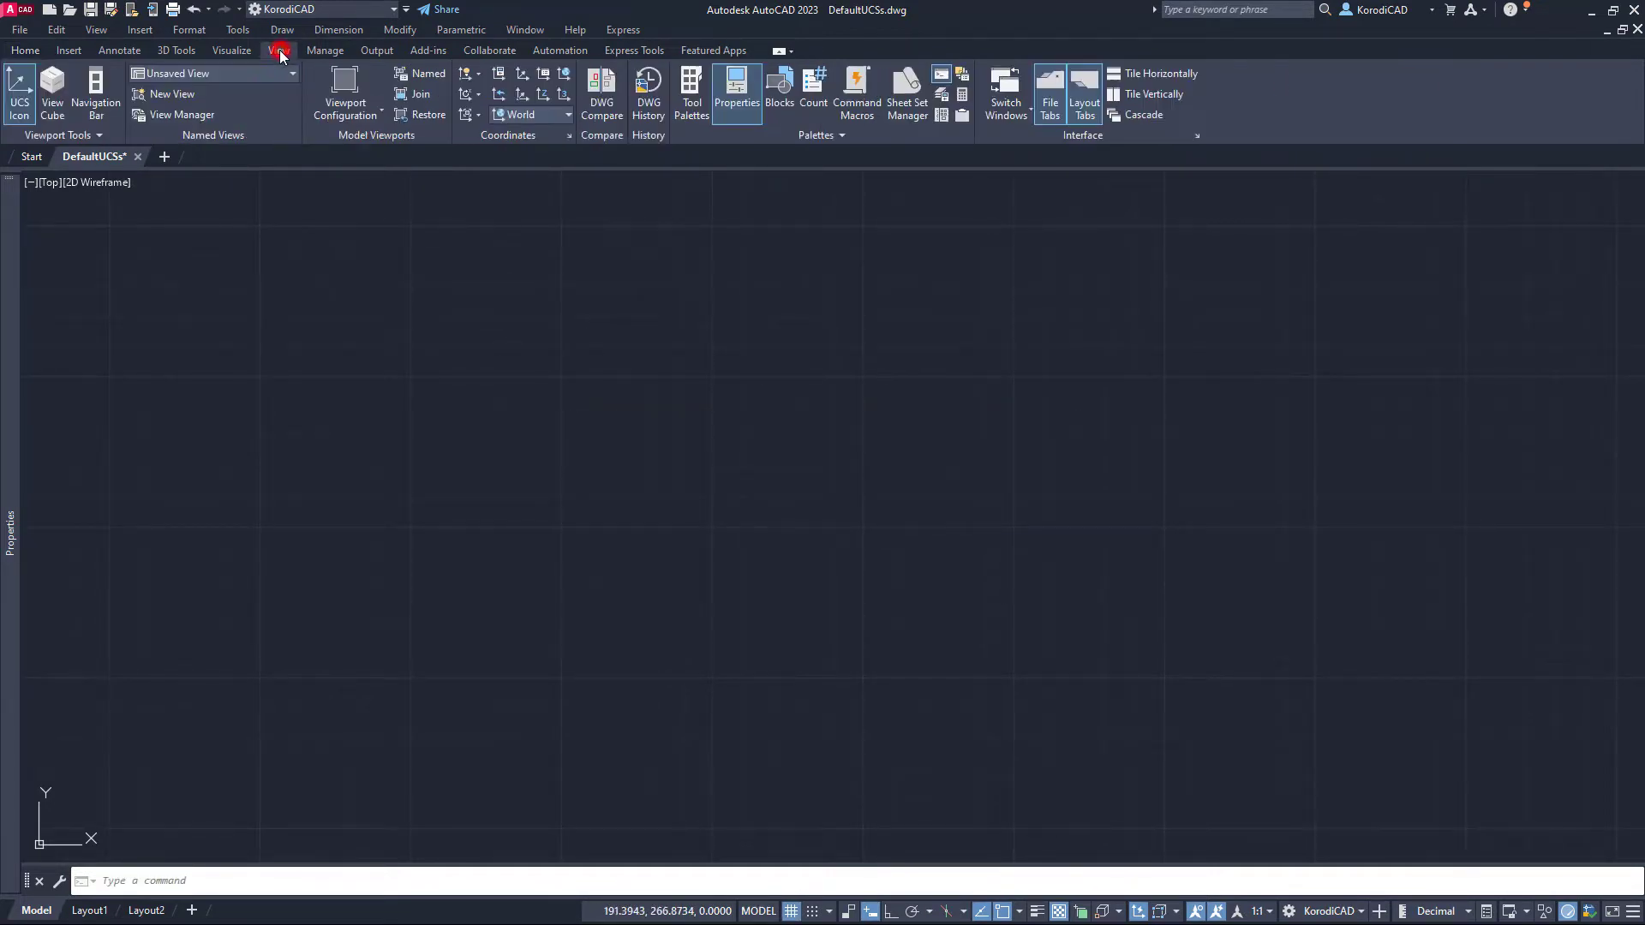
left_click(51, 90)
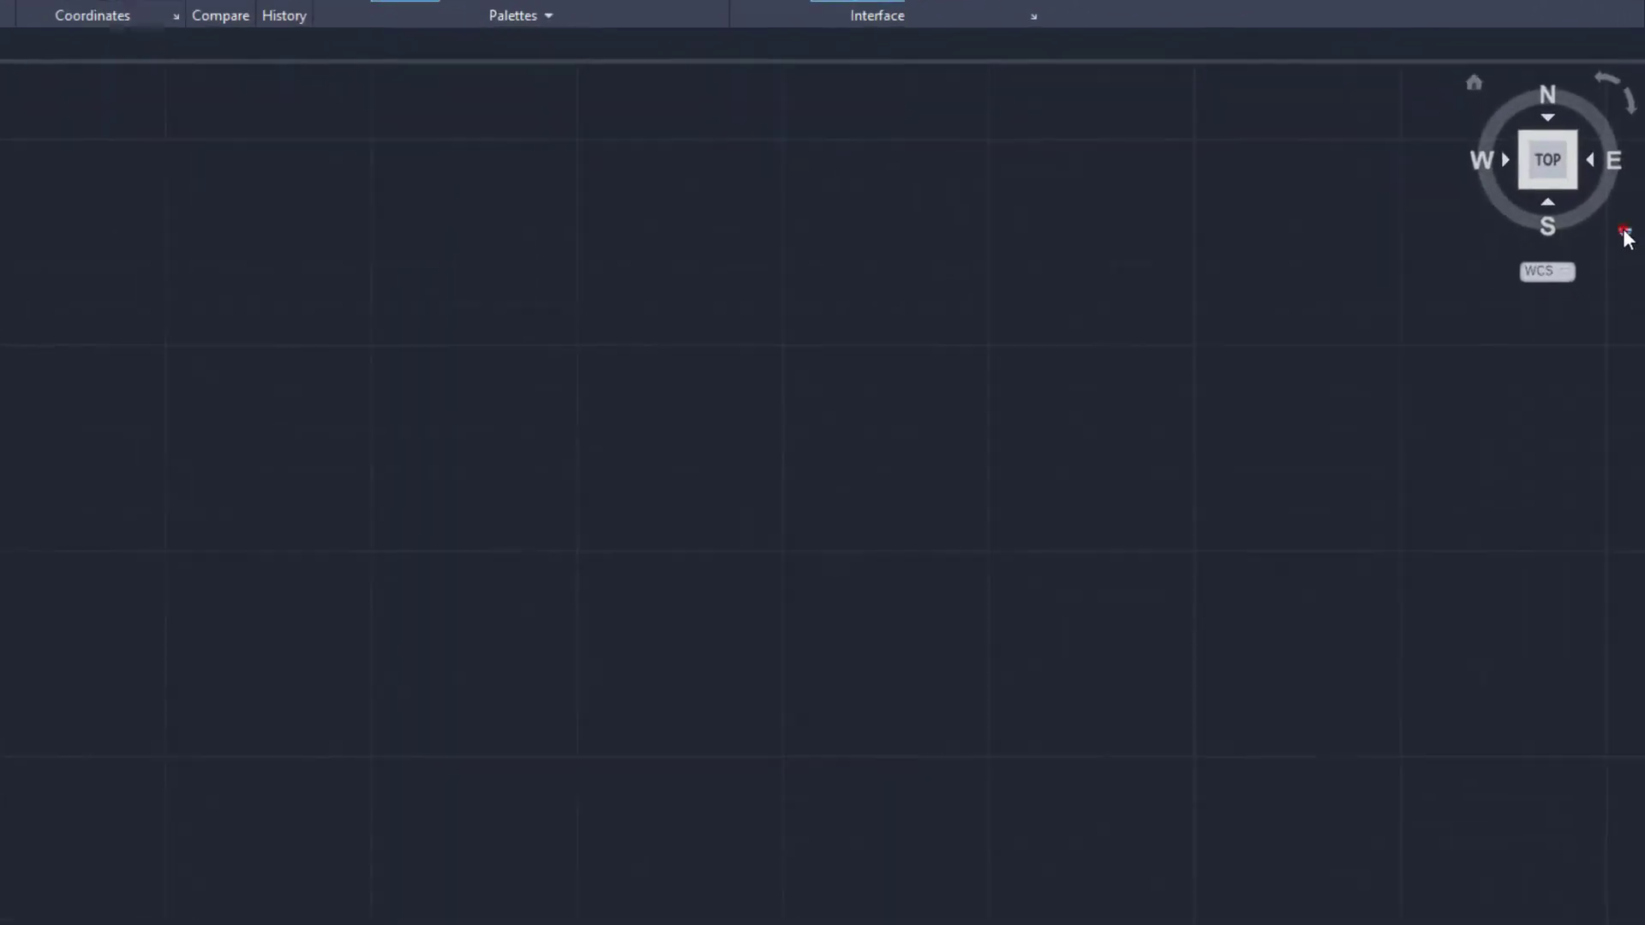
In ViewCube Settings, change the ViewCube size from automatic to Large
left_click(1631, 298)
left_click(1521, 400)
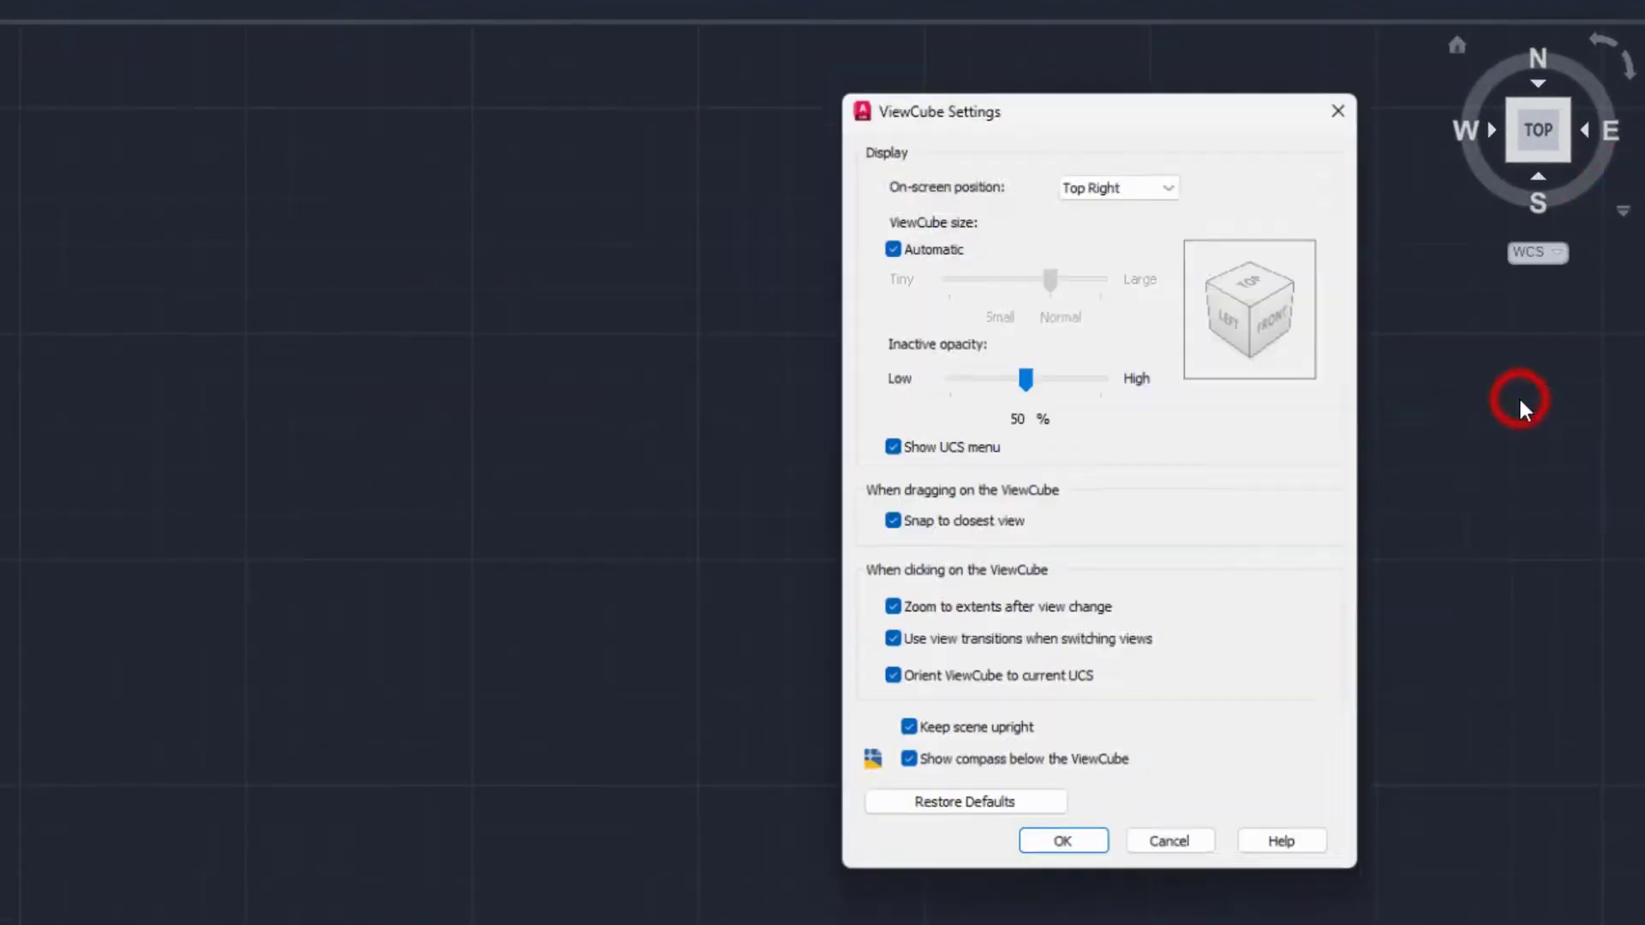
left_click_drag(1061, 282, 1130, 285)
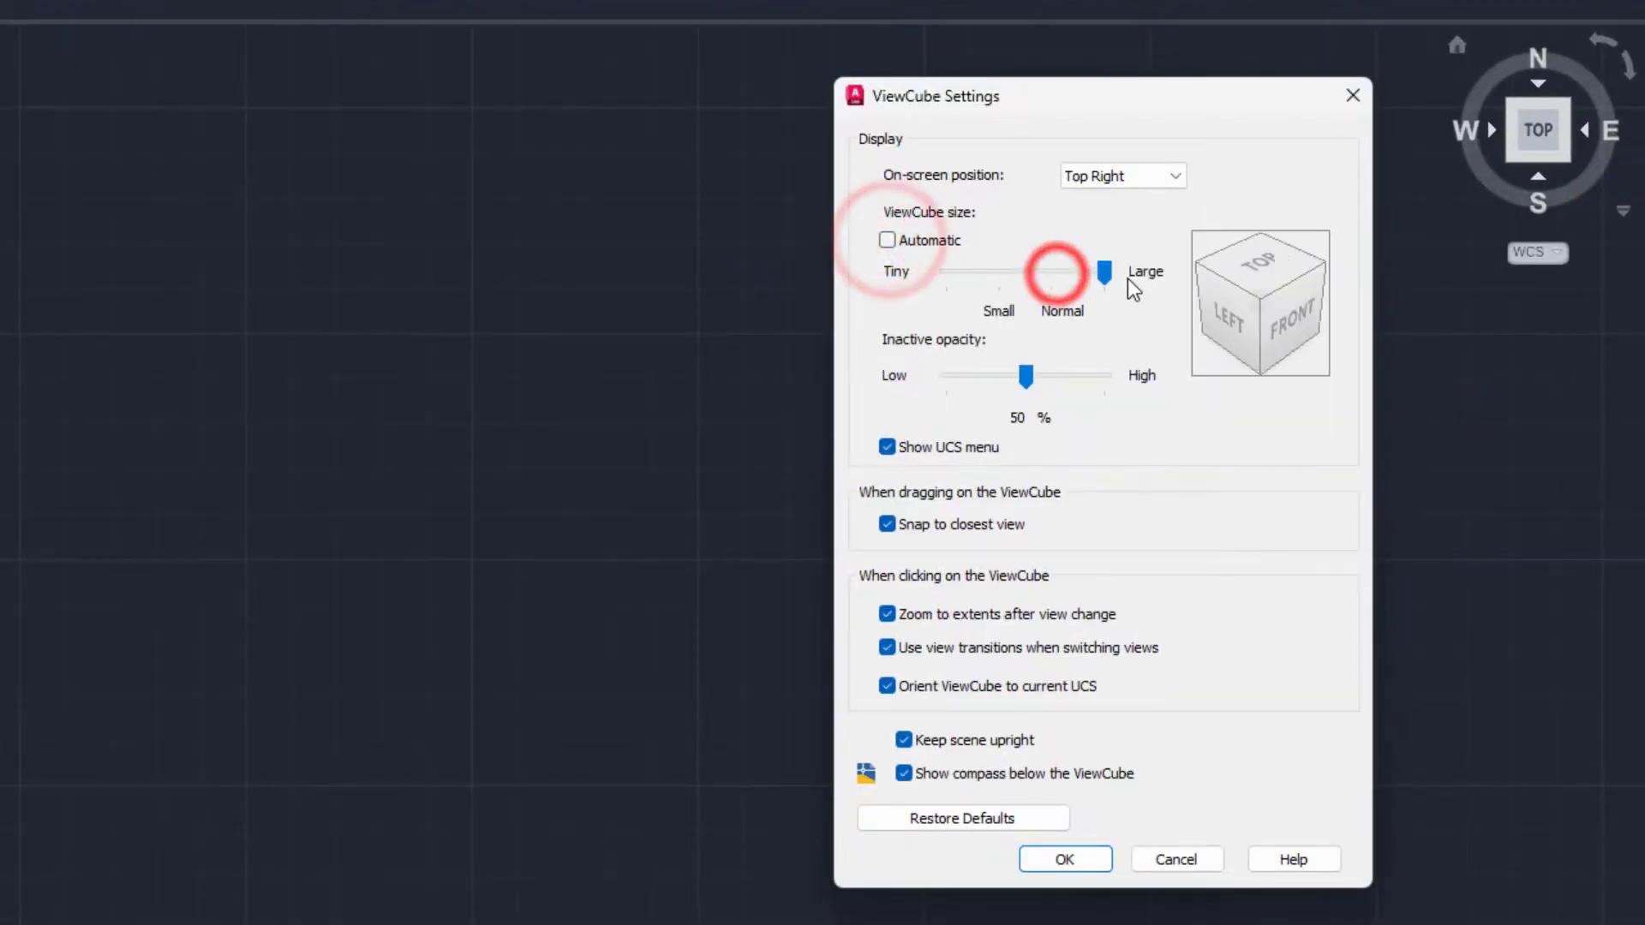
left_click(1064, 859)
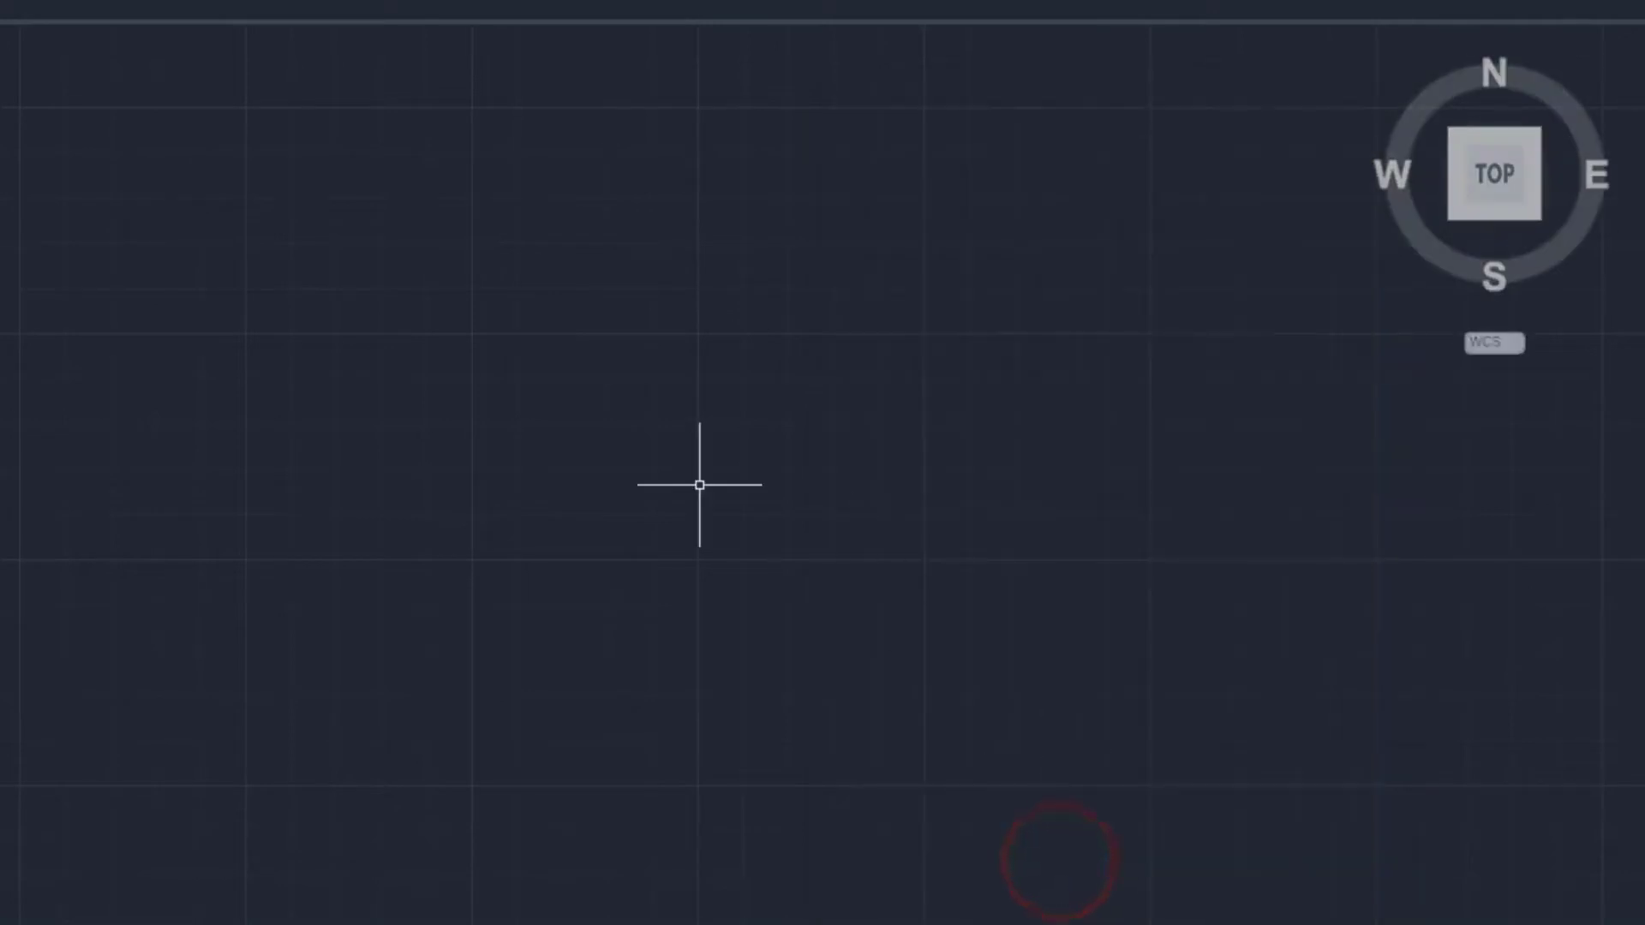
From the isometric Home view, draw a 20×20×20 box with its corner at 0,0
left_click(1374, 53)
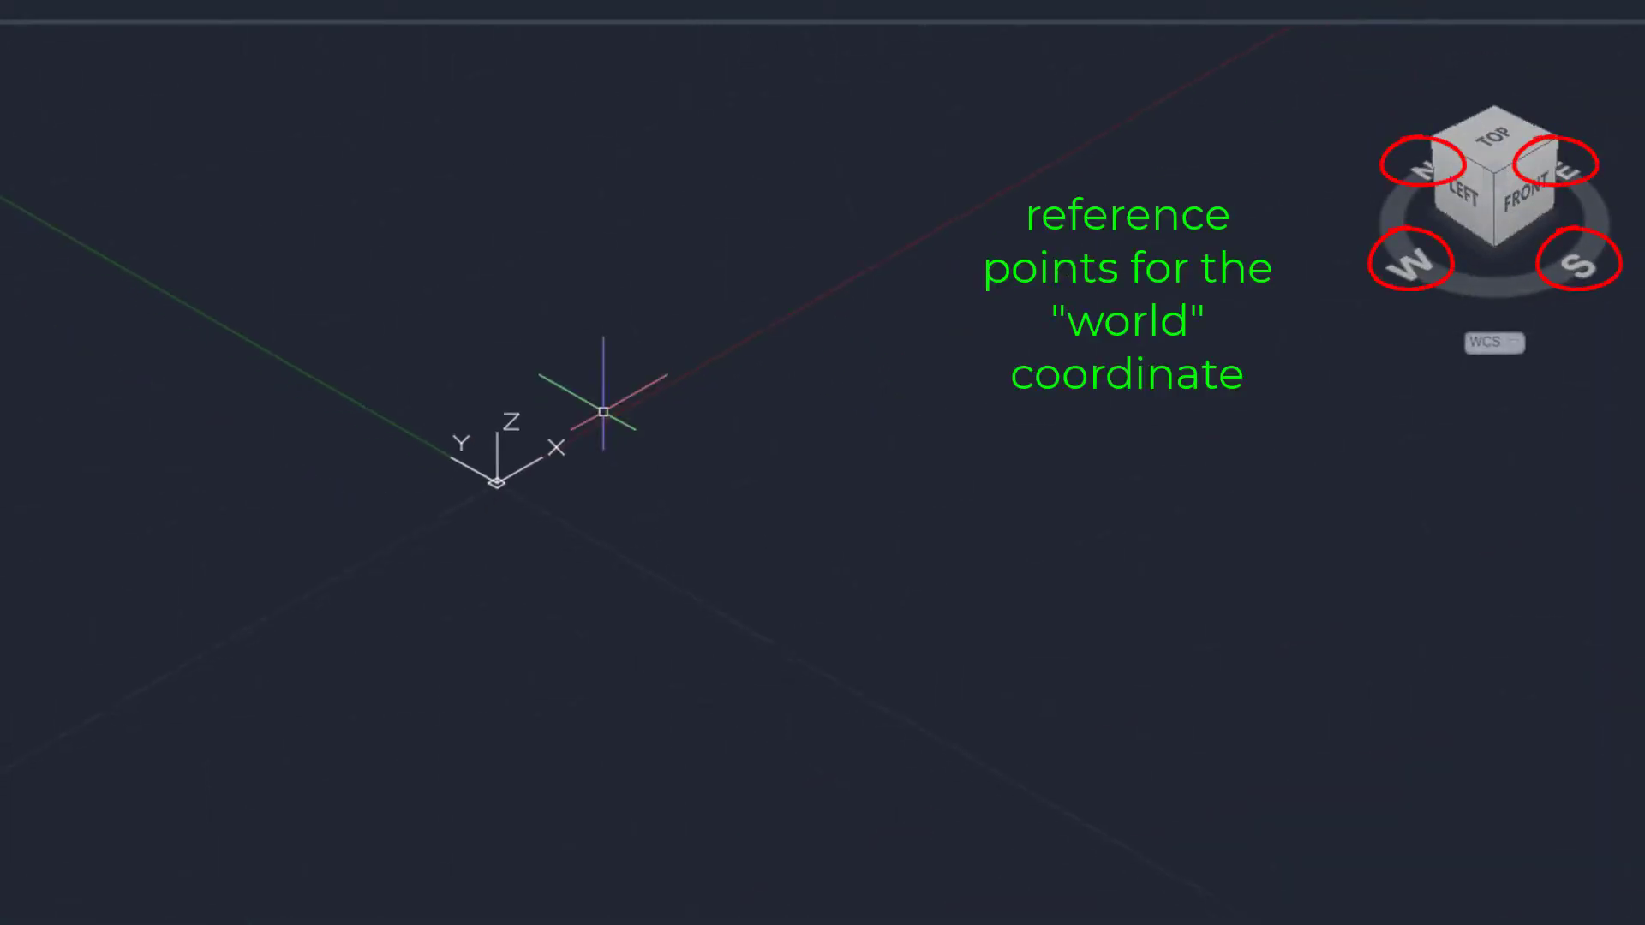
type("box")
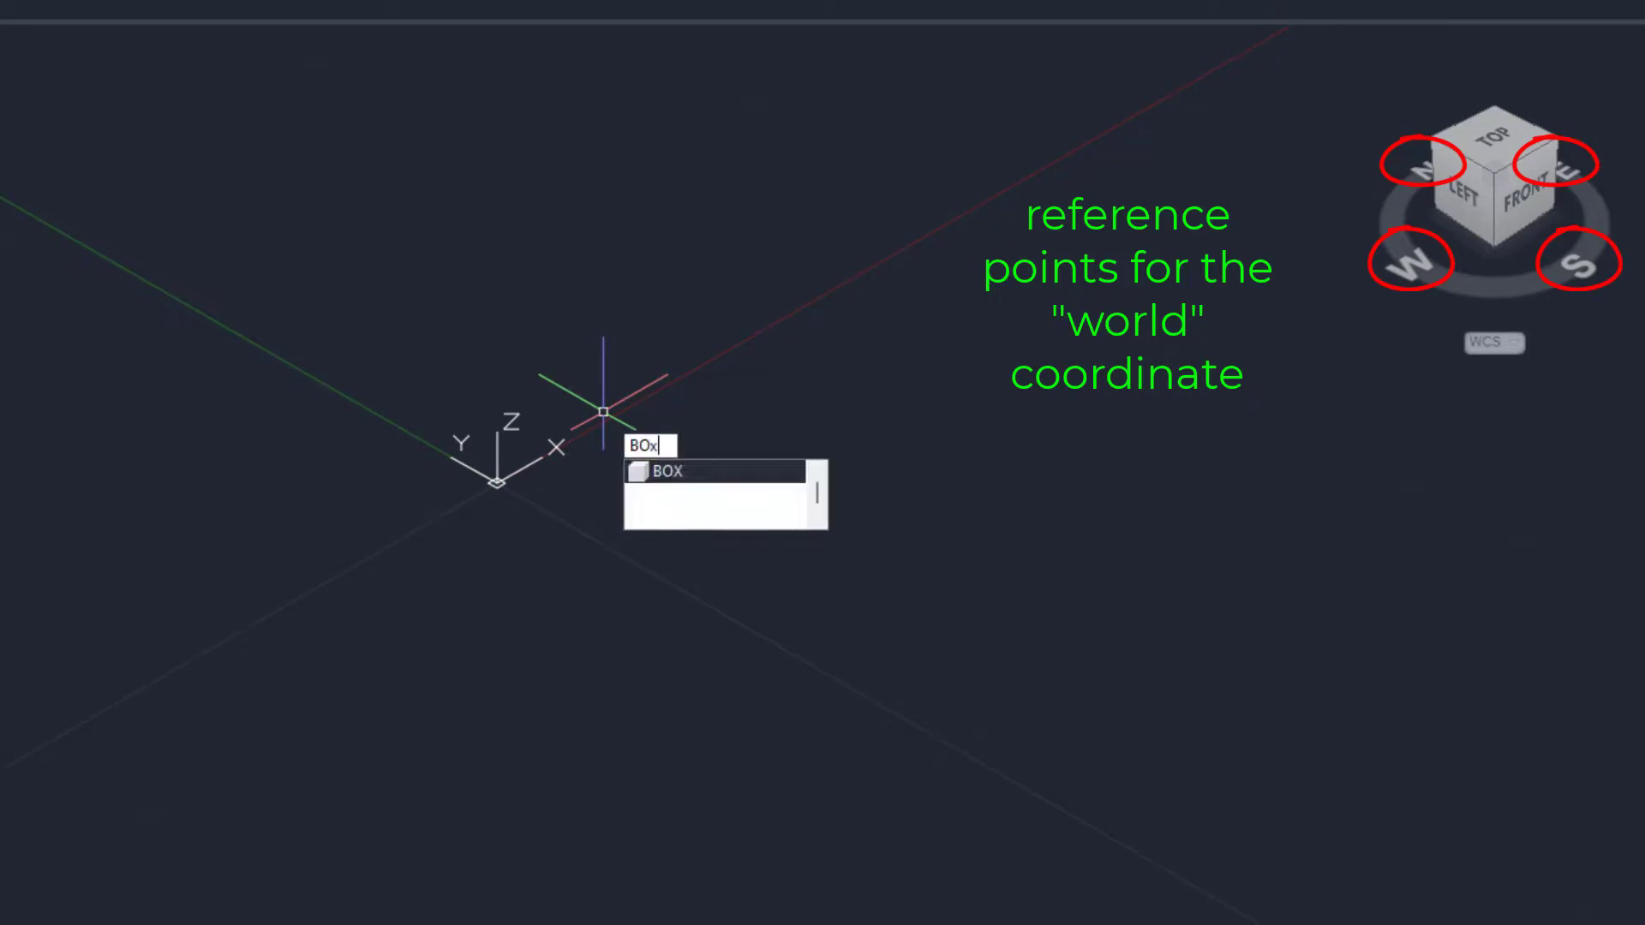
key("Return")
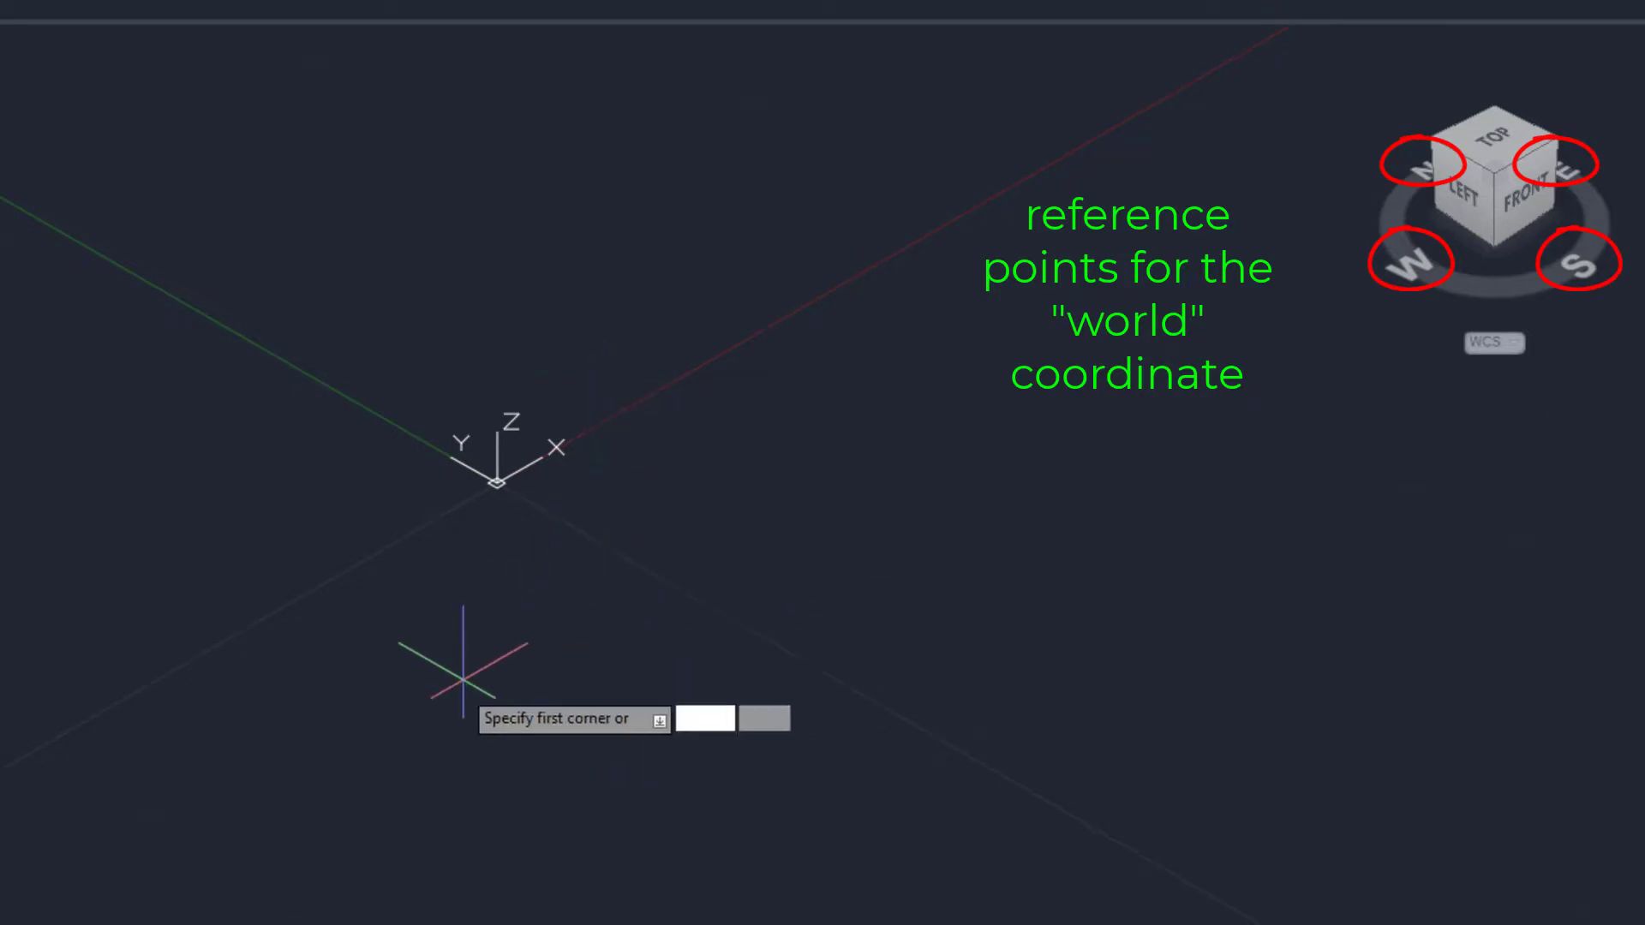
type("0")
key("Return")
type("20")
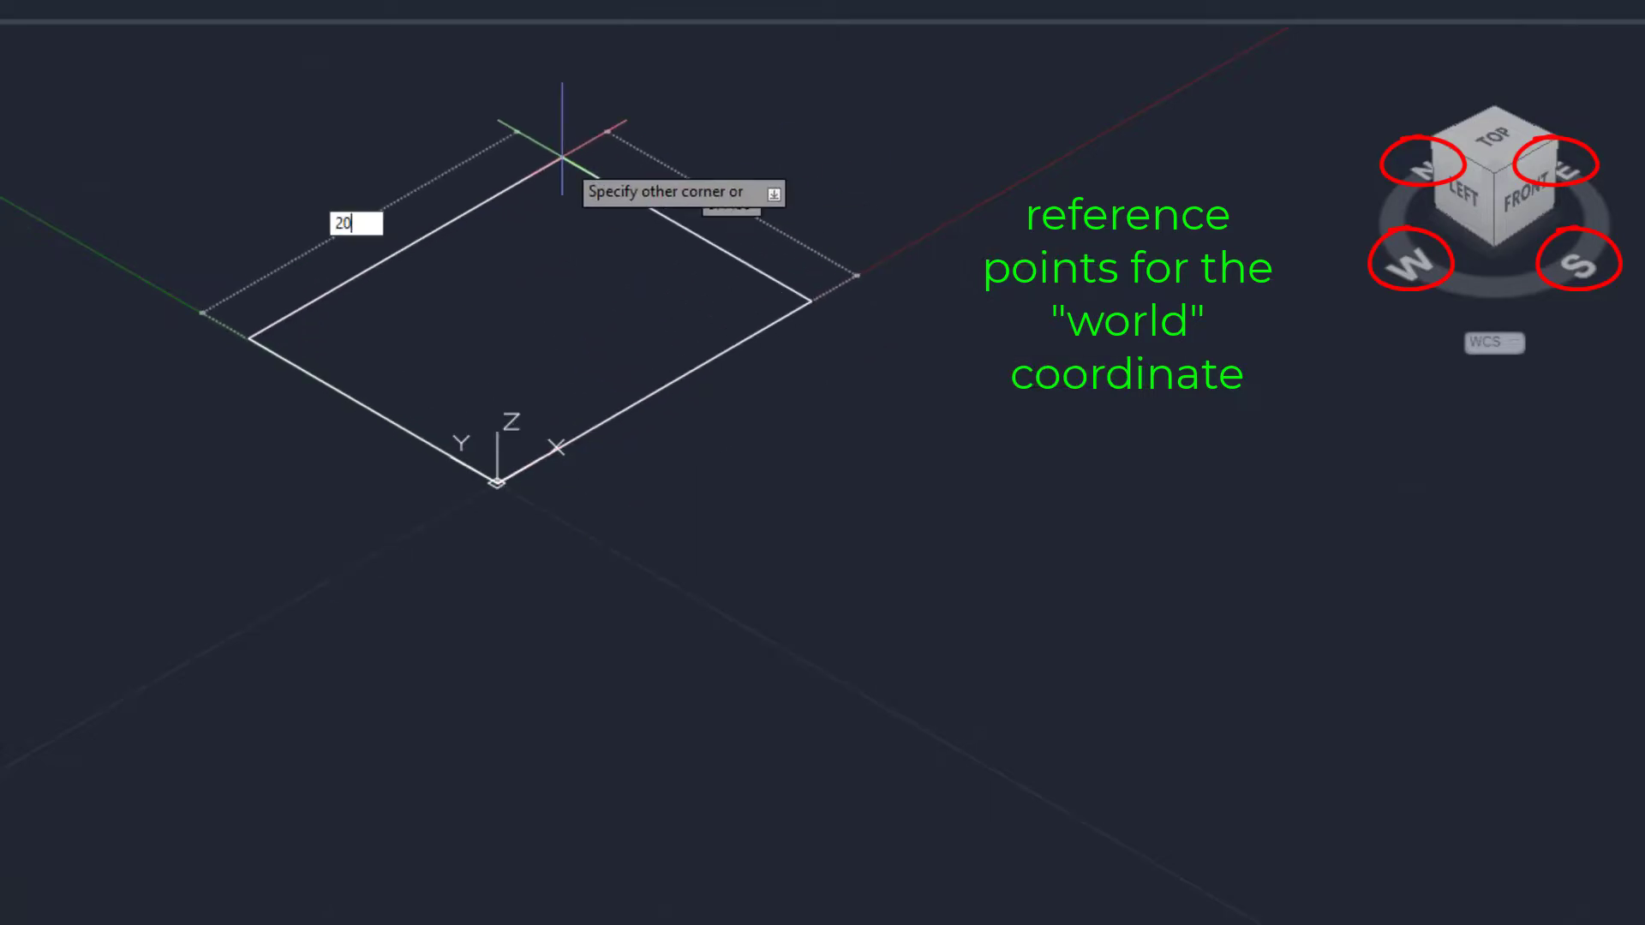
key("Return")
scroll(514, 163, "down", 3)
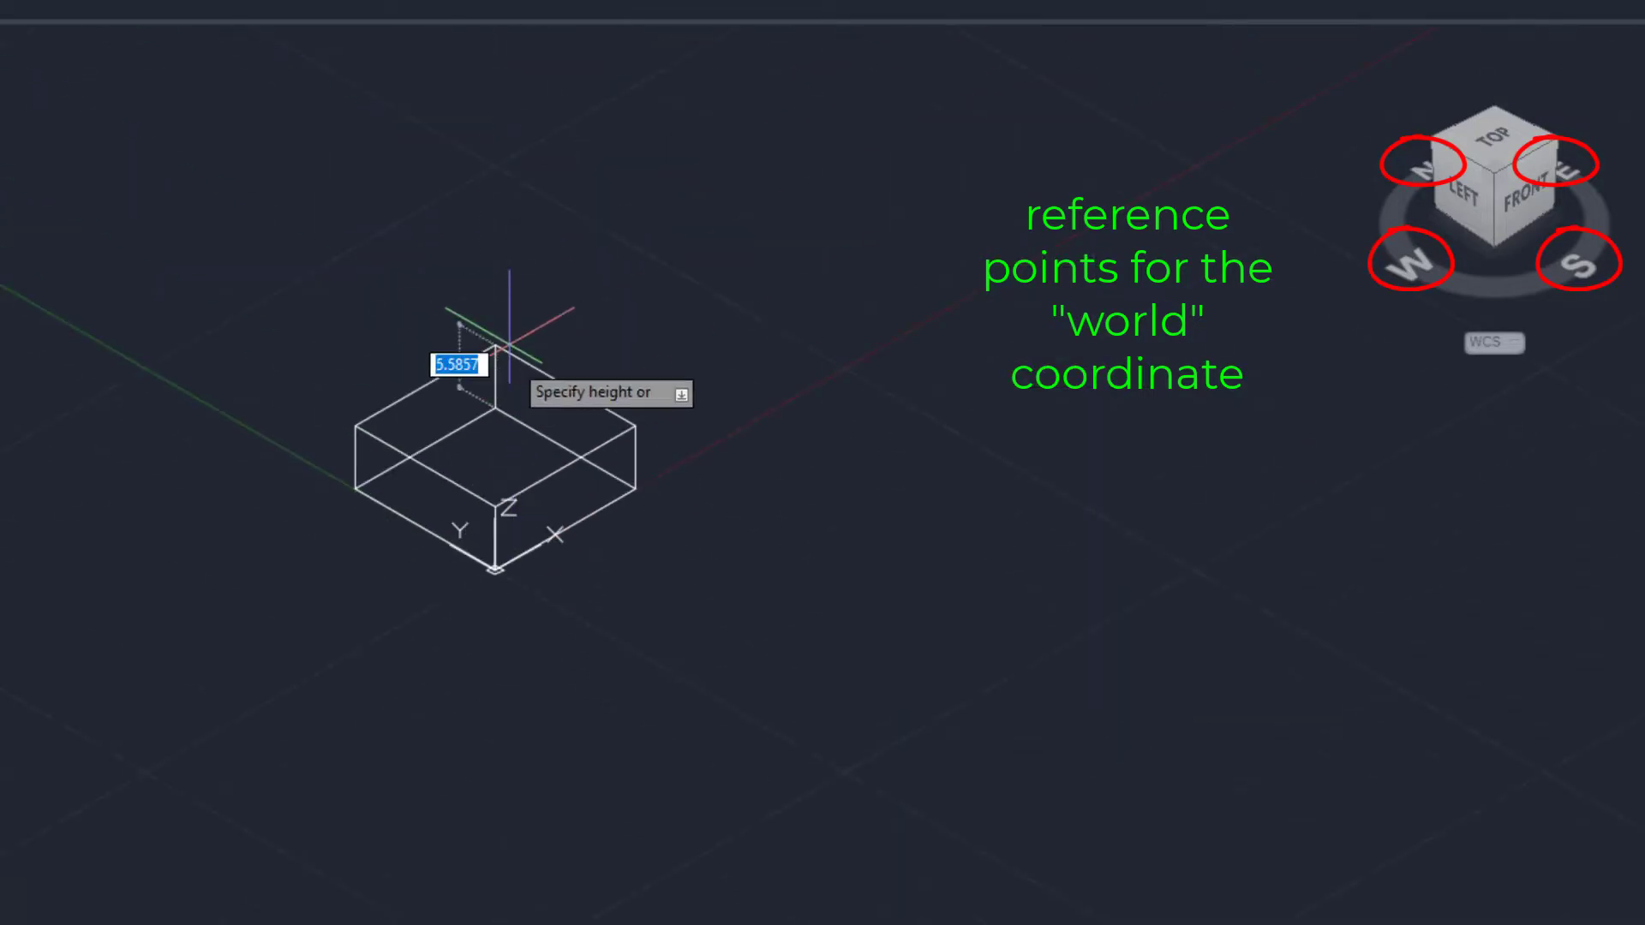
type("0")
key("Return")
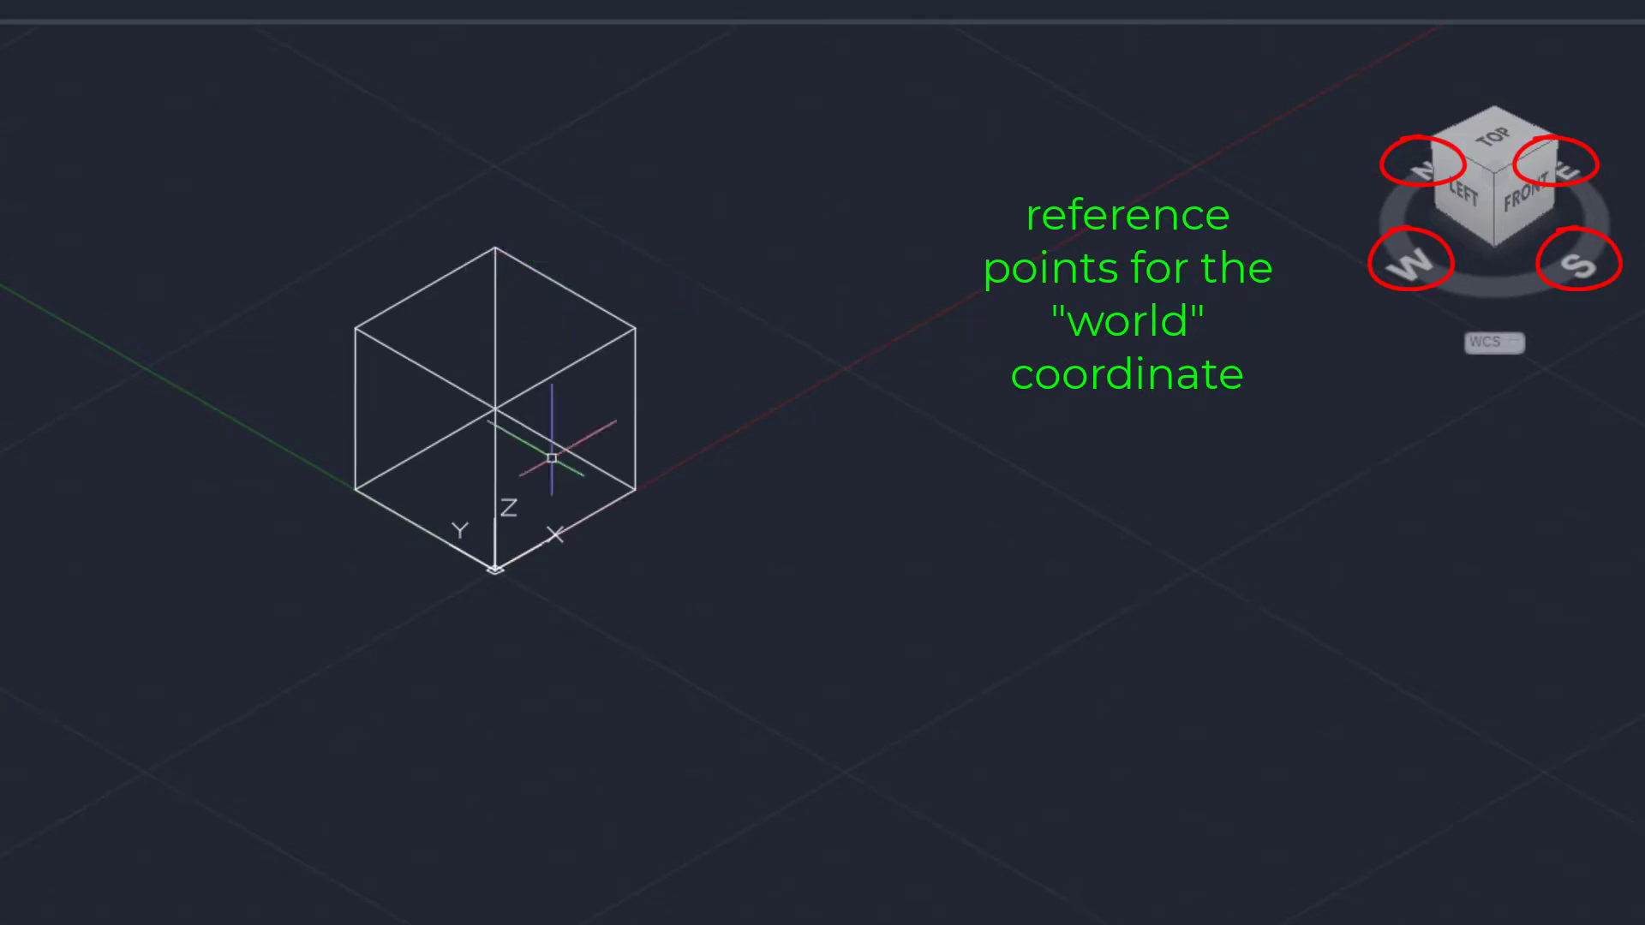
mouse_move(602, 416)
middle_mouse_down("shift")
mouse_move(550, 396)
mouse_move(581, 397)
middle_mouse_up("shift")
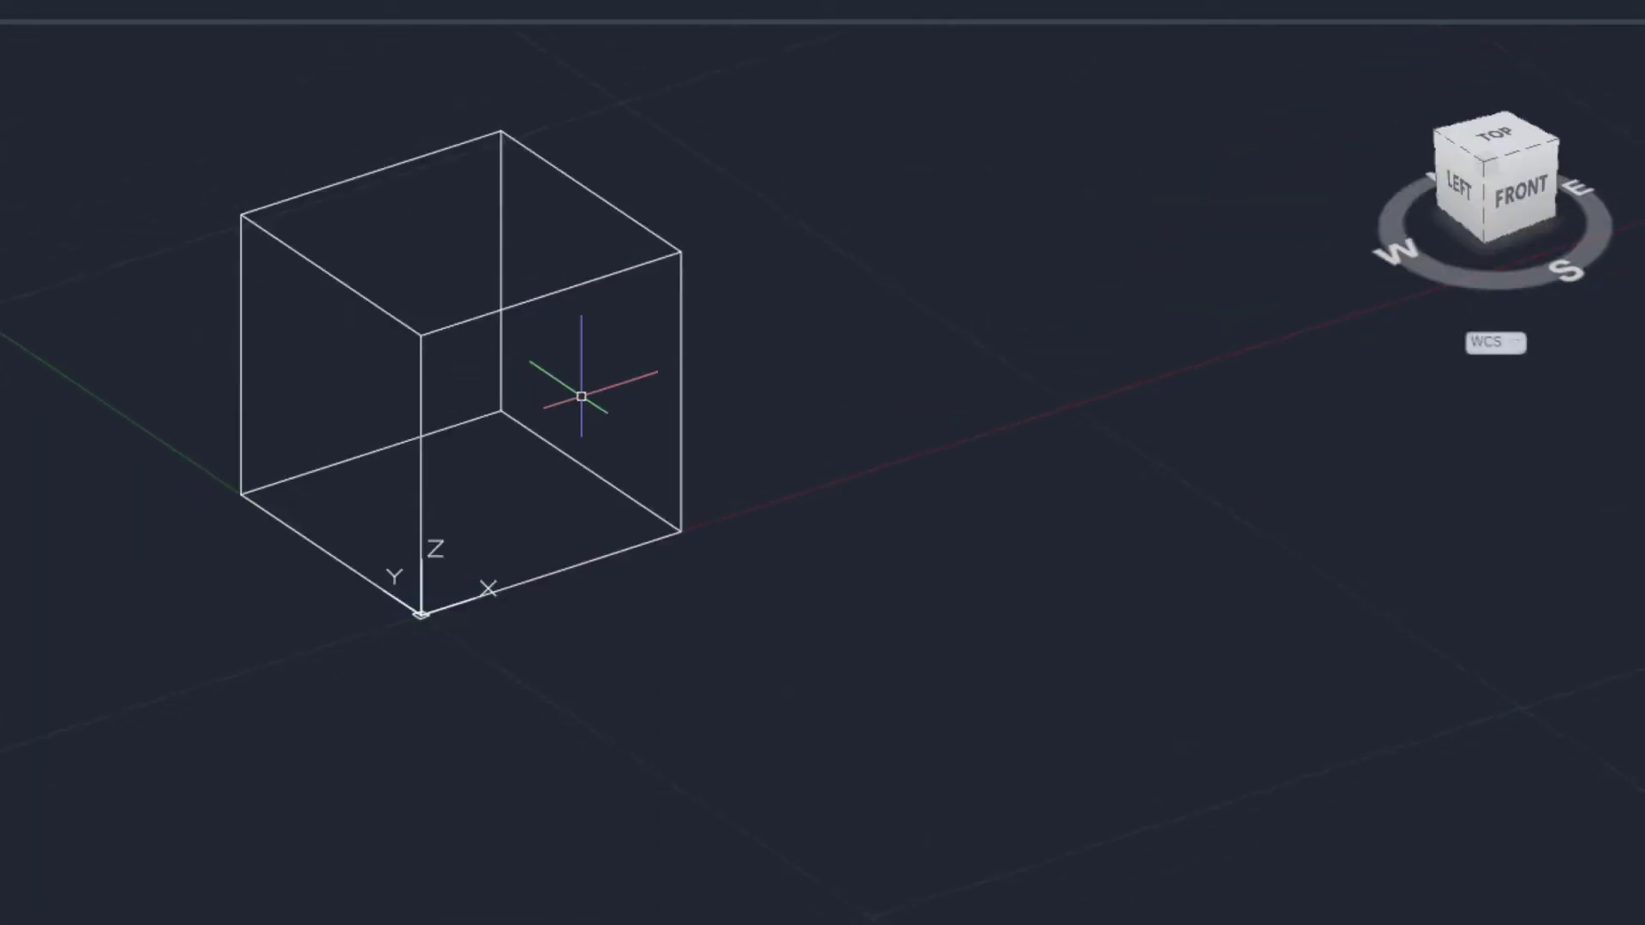
Move the cube to a new position using the right-click Move command
left_click(694, 385)
right_click(773, 352)
left_click(861, 541)
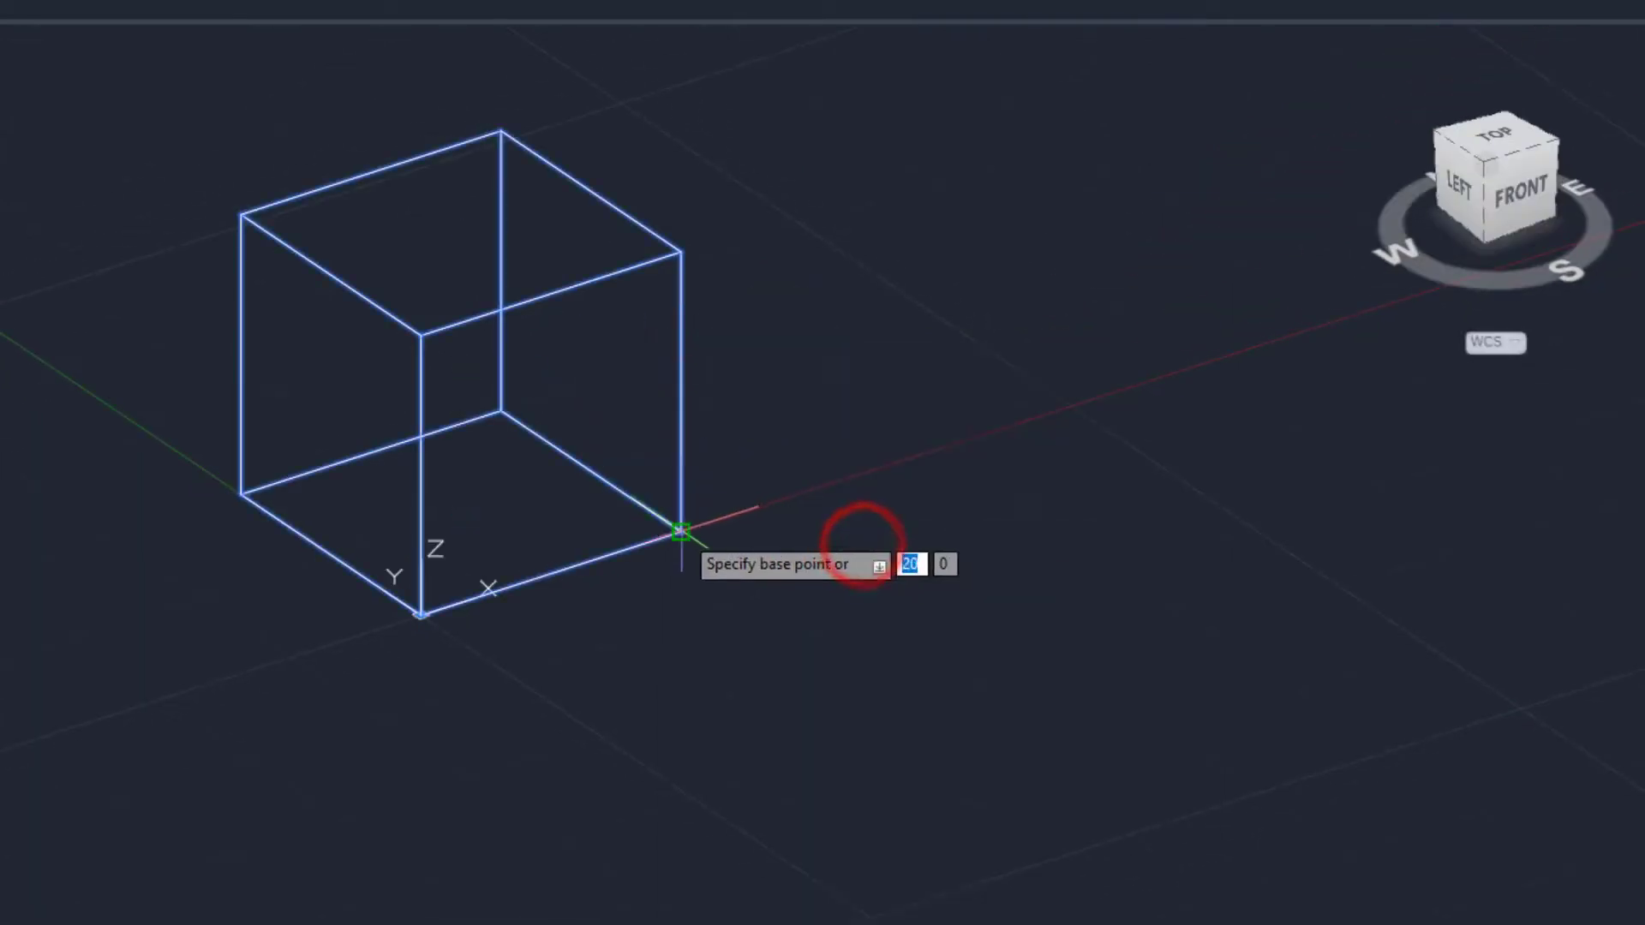
left_click(681, 531)
left_click(550, 572)
Reselect the cube and move it down by its corner
left_click(586, 474)
left_click(496, 431)
key("space")
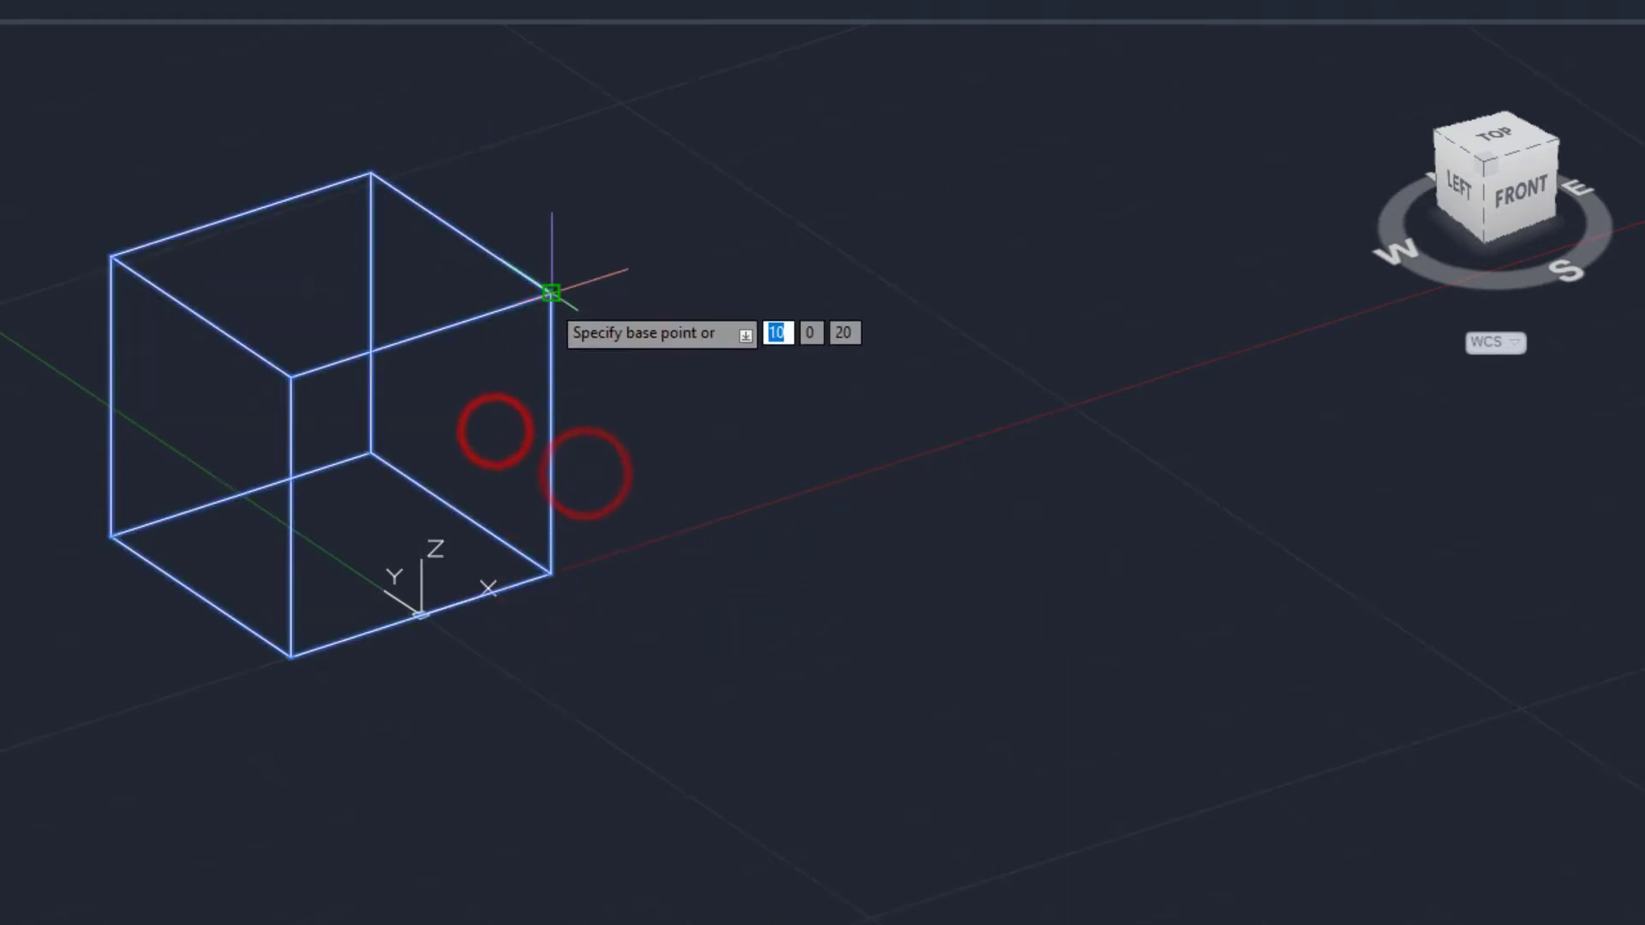
left_click(551, 293)
left_click(551, 429)
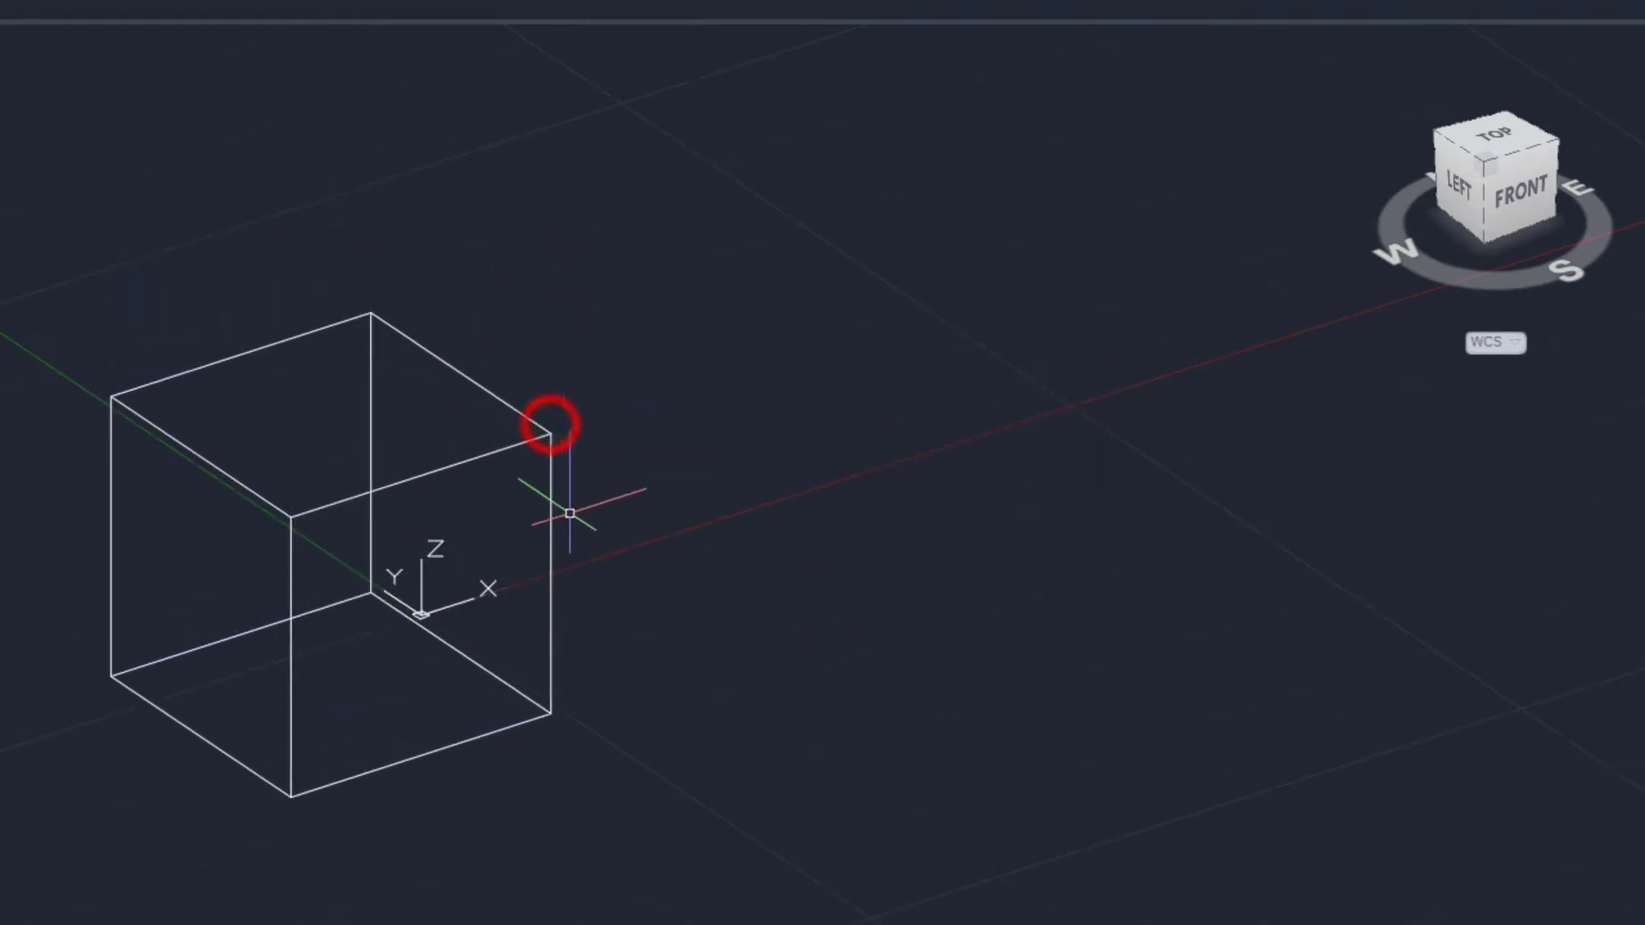
Move the cube by its top corner so it encloses the world origin
left_click(557, 361)
left_click(459, 396)
key("space")
left_click(370, 314)
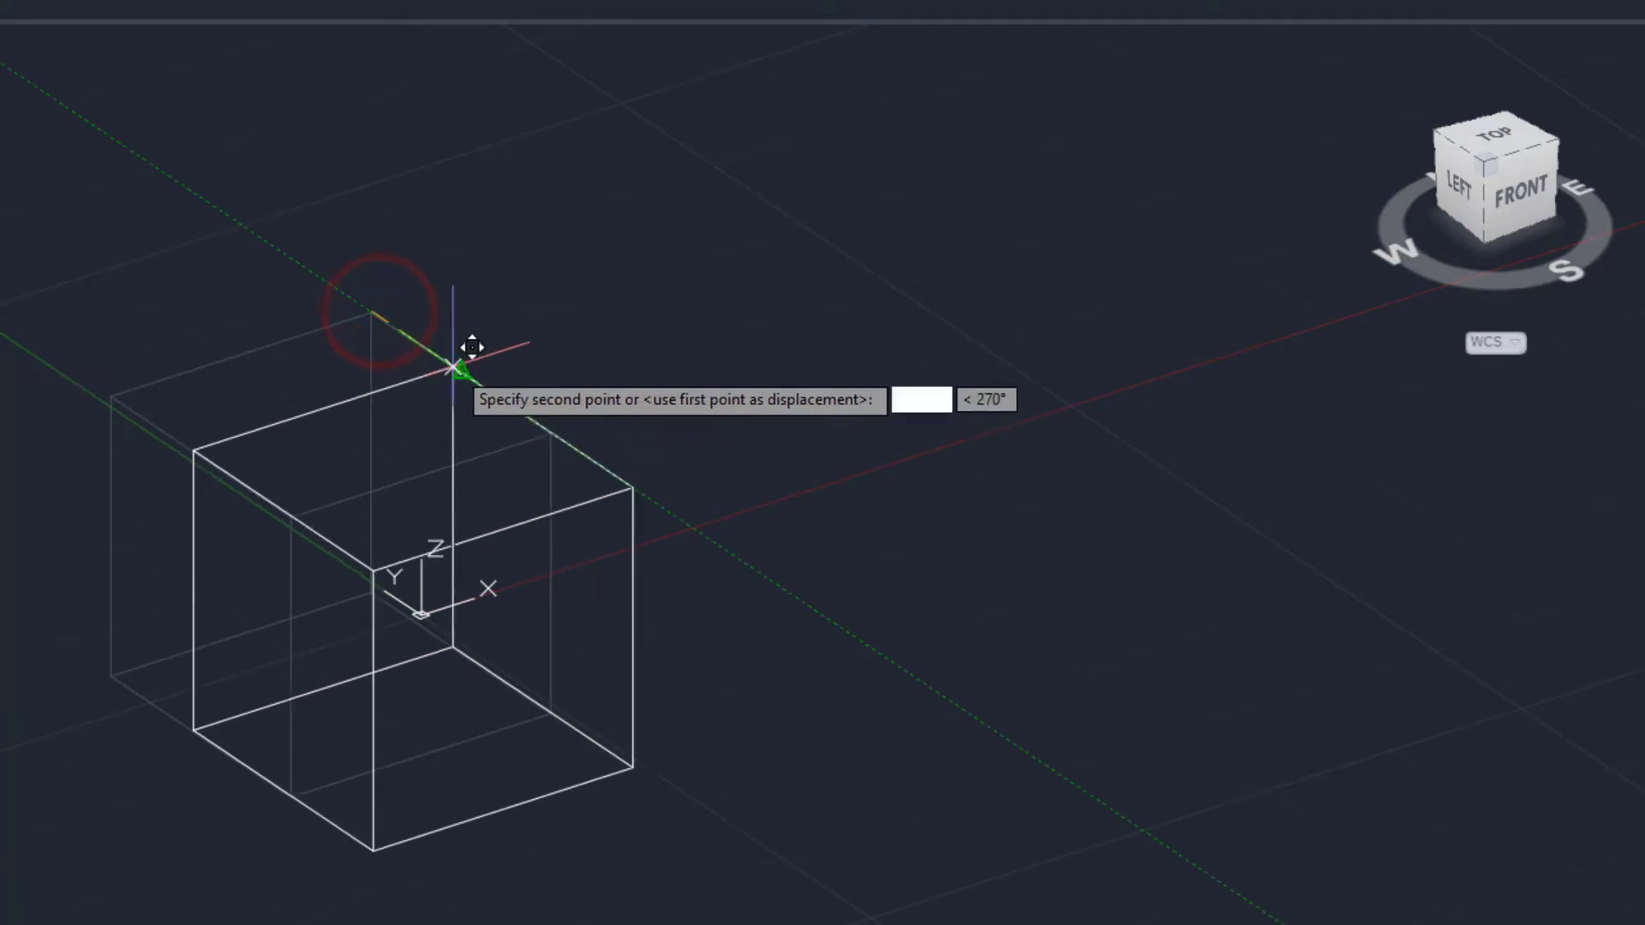
left_click(459, 371)
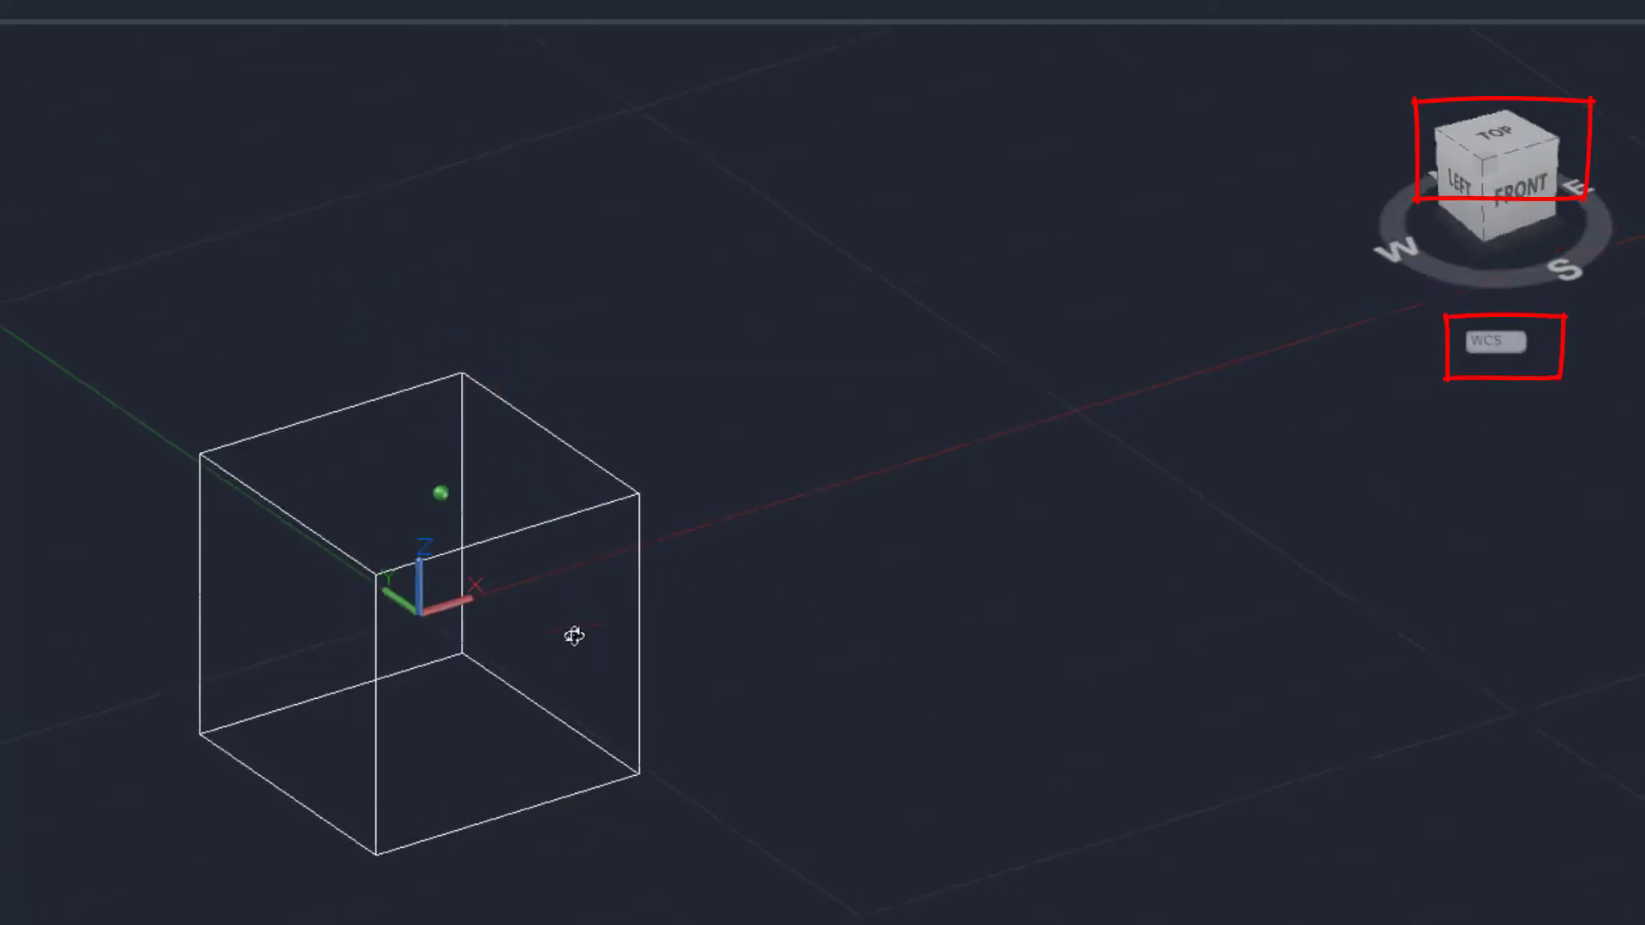
mouse_move(574, 635)
middle_mouse_down("shift")
mouse_move(580, 528)
mouse_move(631, 709)
mouse_move(309, 639)
mouse_move(297, 413)
mouse_move(555, 720)
mouse_move(470, 698)
middle_mouse_up("shift")
scroll(472, 546, "up", 3)
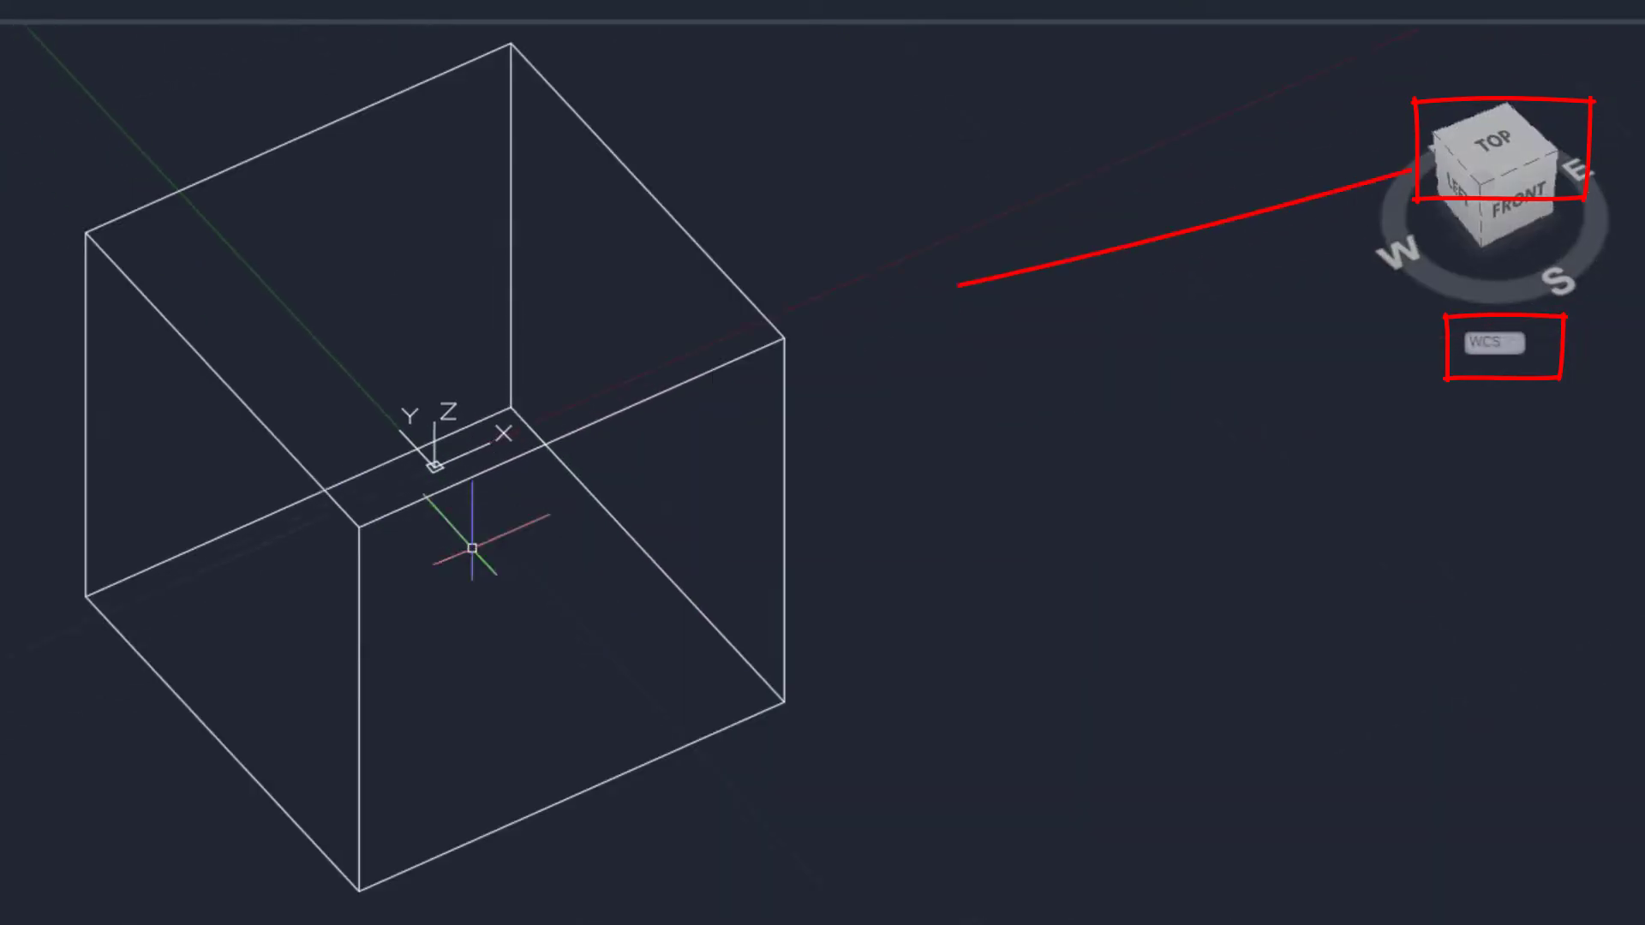
middle_click_drag(472, 547, 433, 601)
mouse_move(1494, 142)
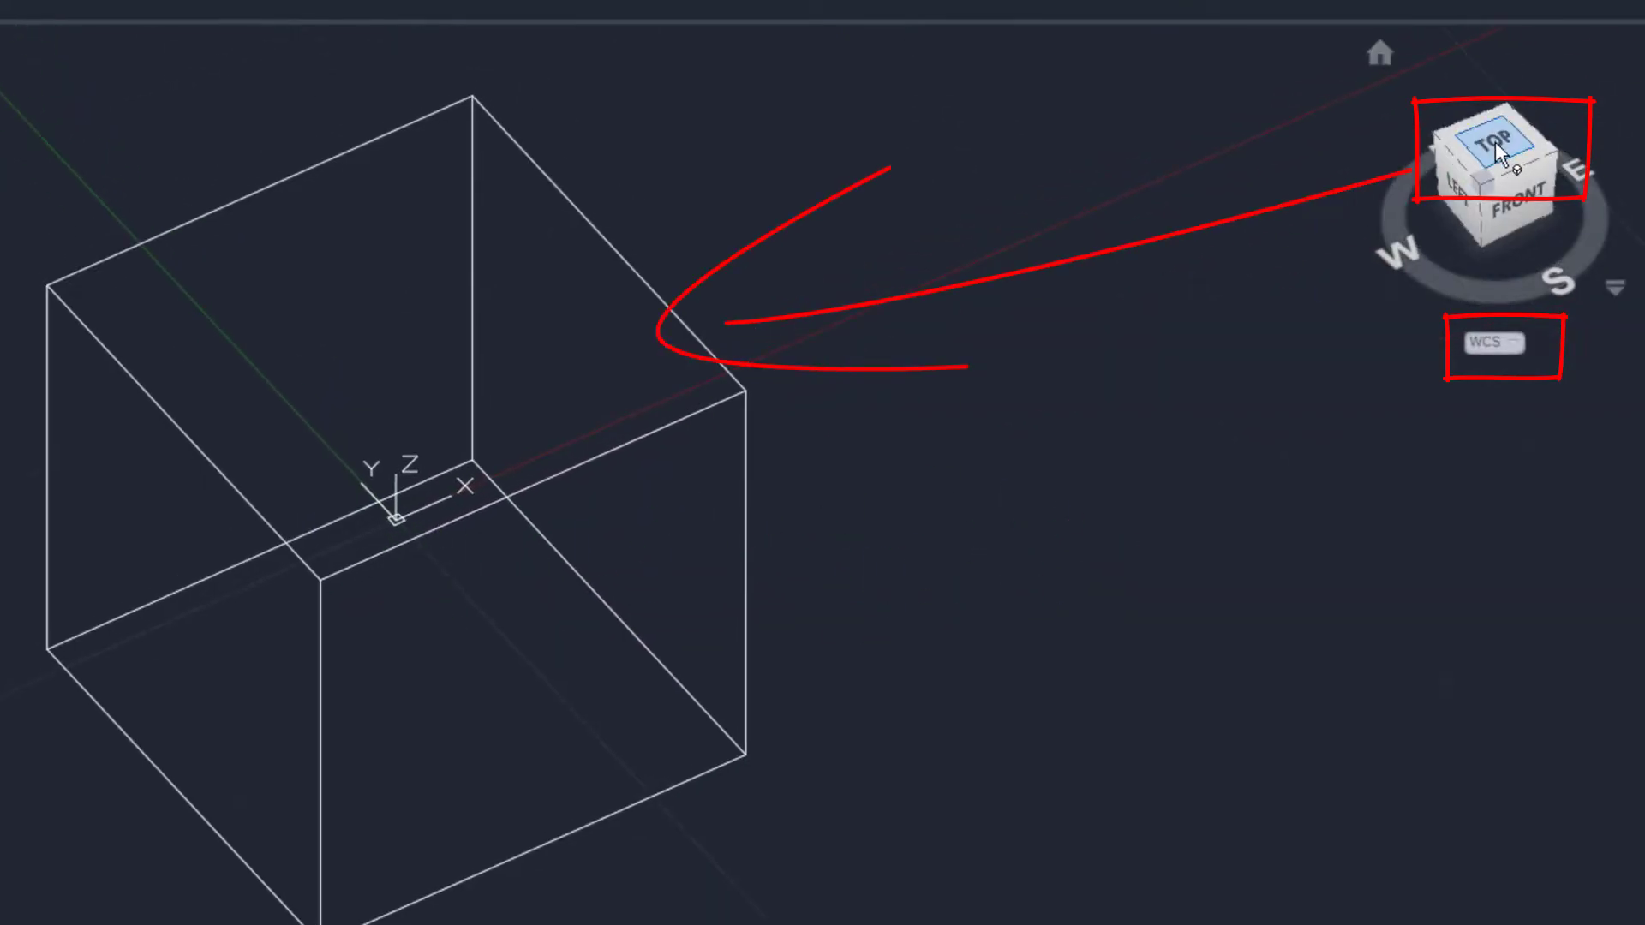
middle_click_drag(382, 454, 436, 458)
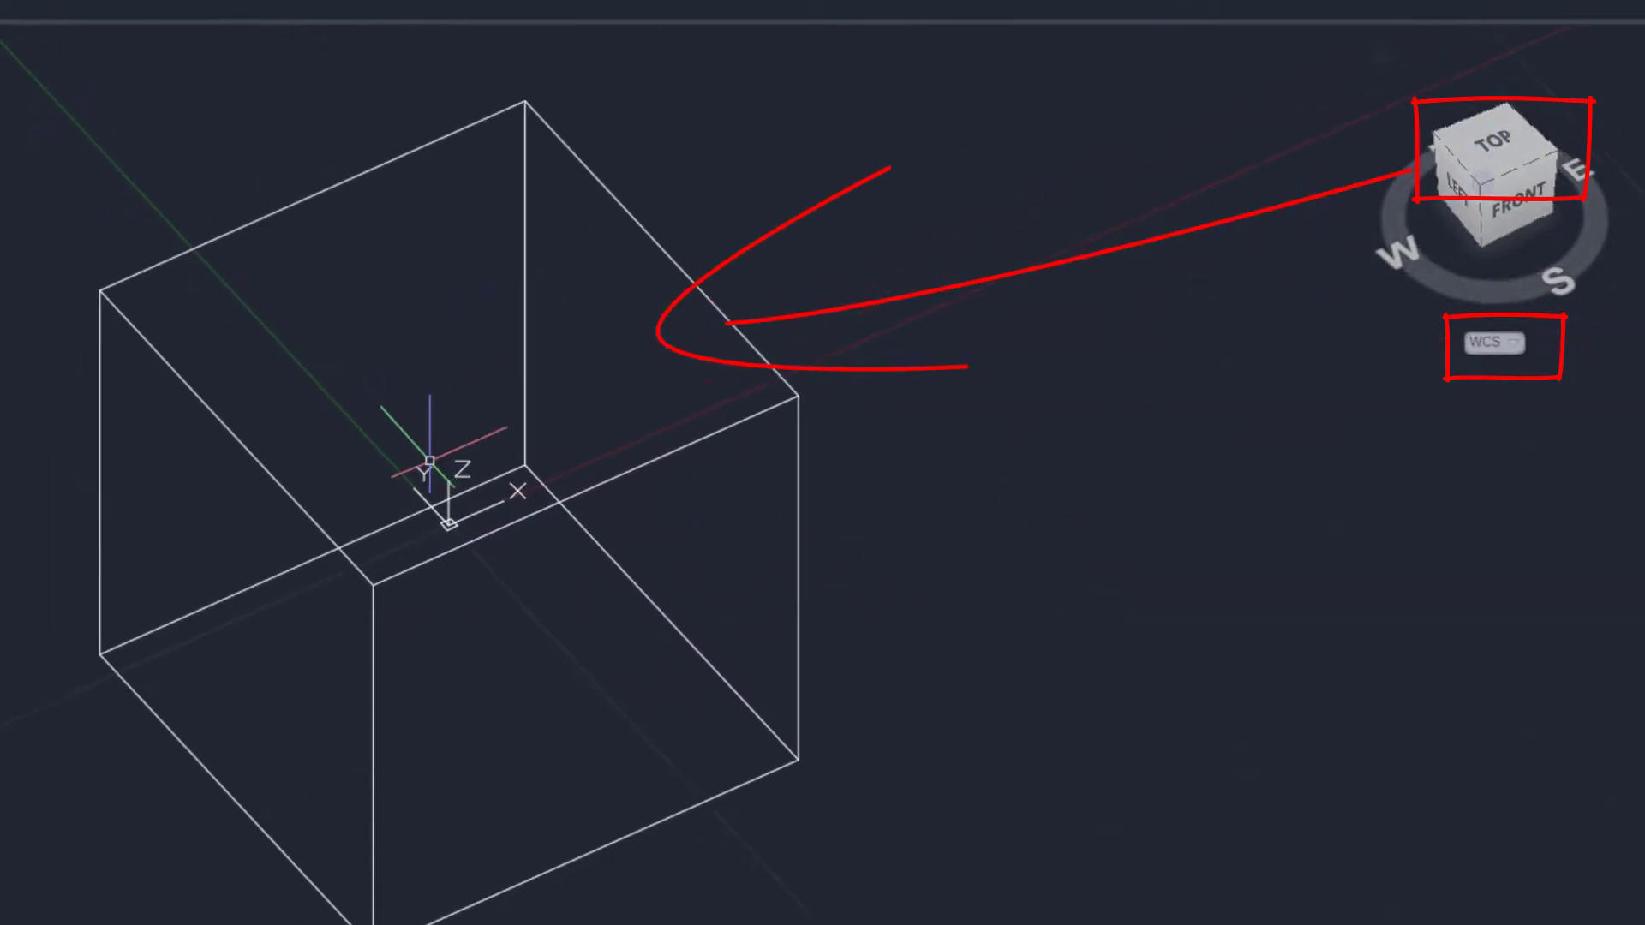
Switch the visual style to X-ray
left_click(134, 184)
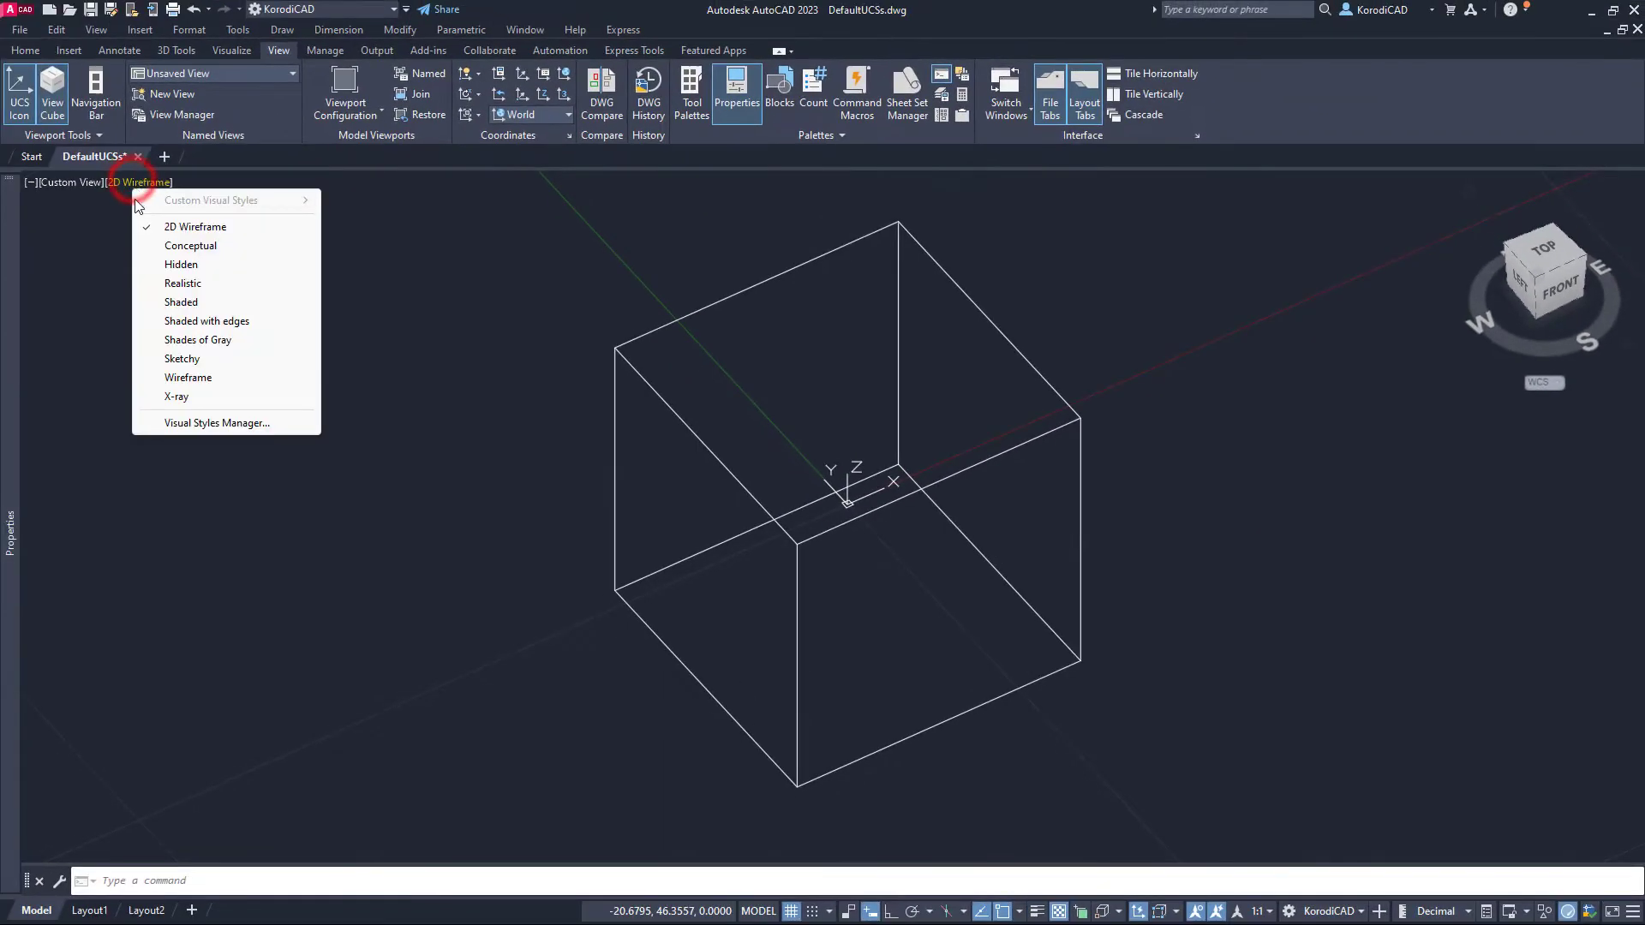
left_click(194, 396)
middle_click_drag(906, 544, 939, 565, "shift")
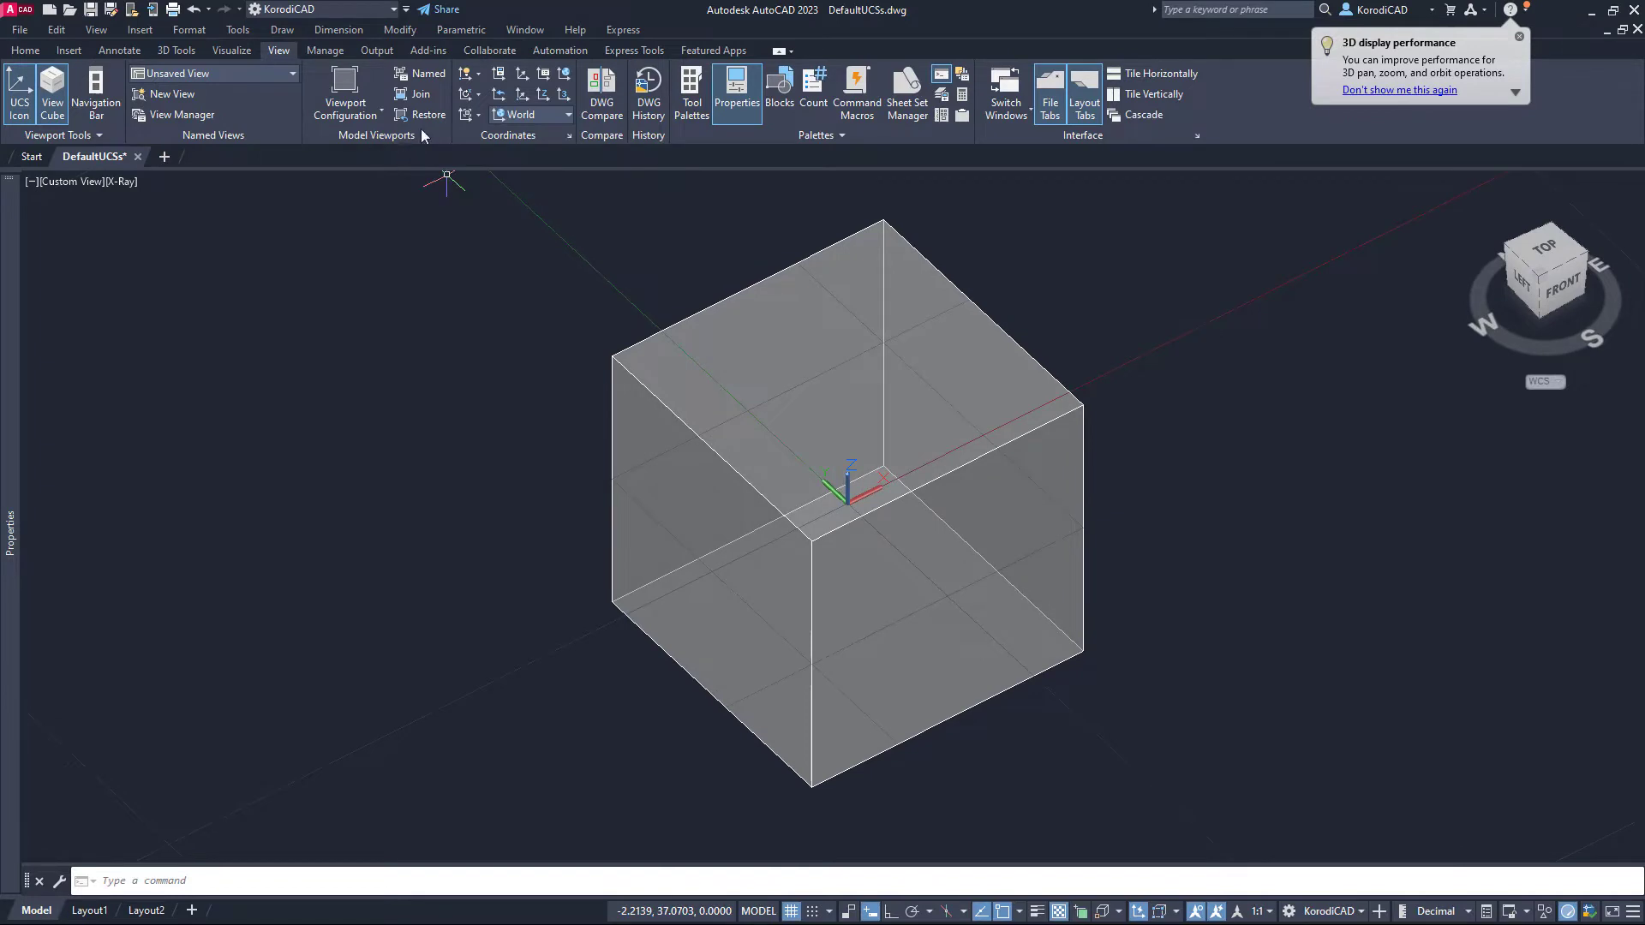
Float the Coordinates panel and review the UCS dialog's orthographic and named presets
left_click_drag(465, 137, 1234, 400)
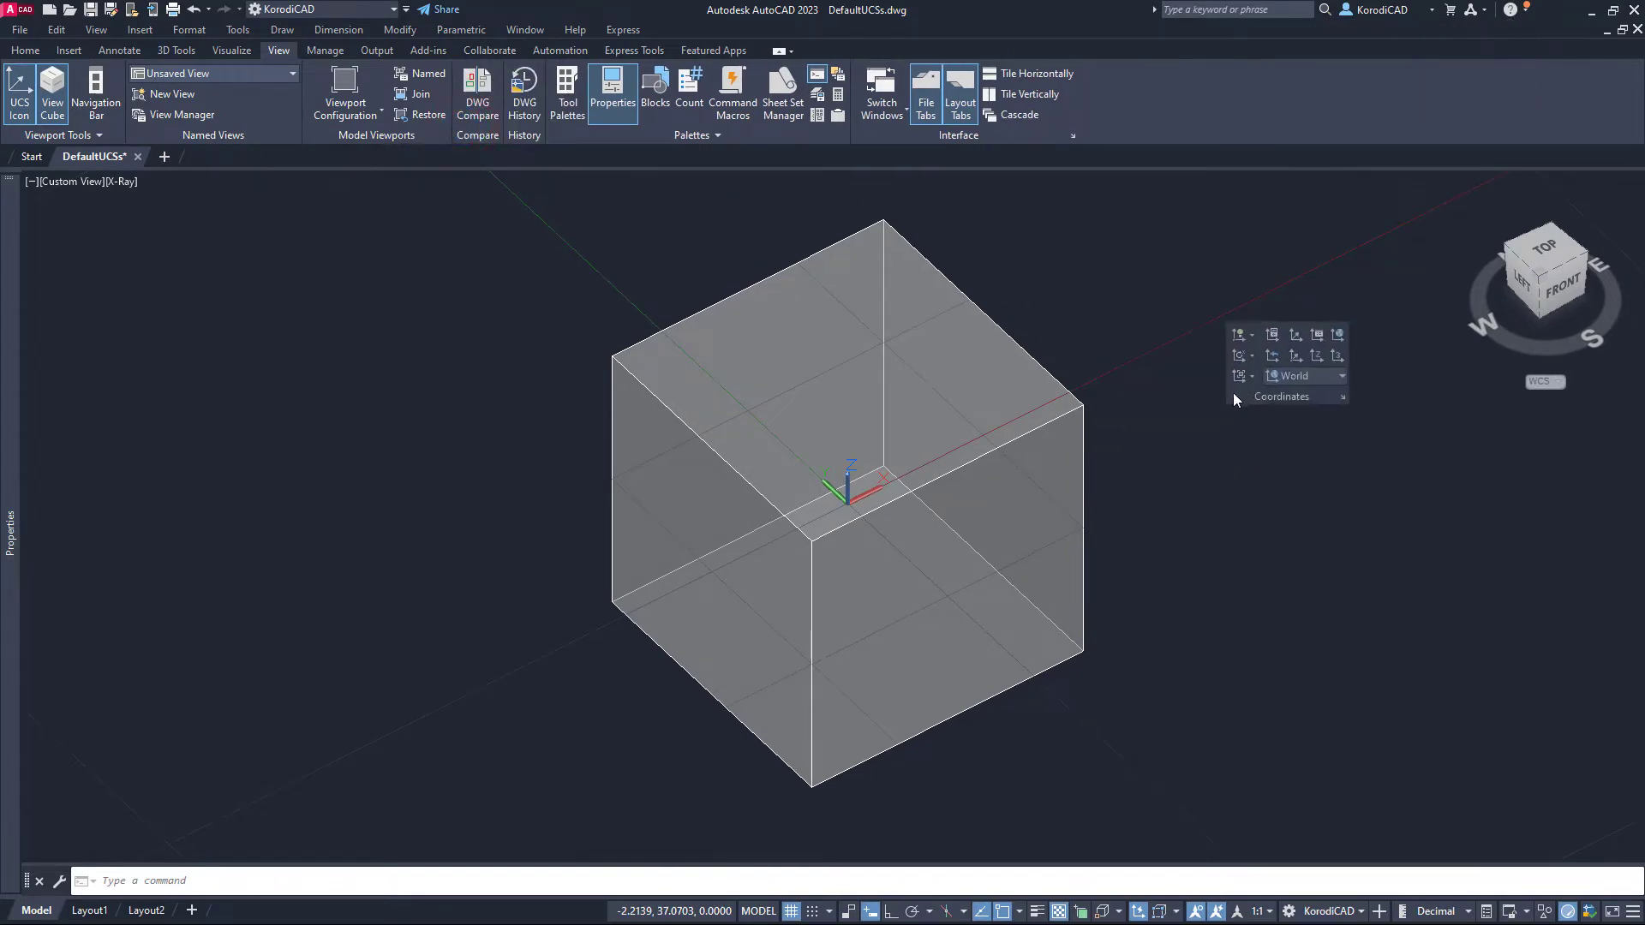
left_click(1341, 375)
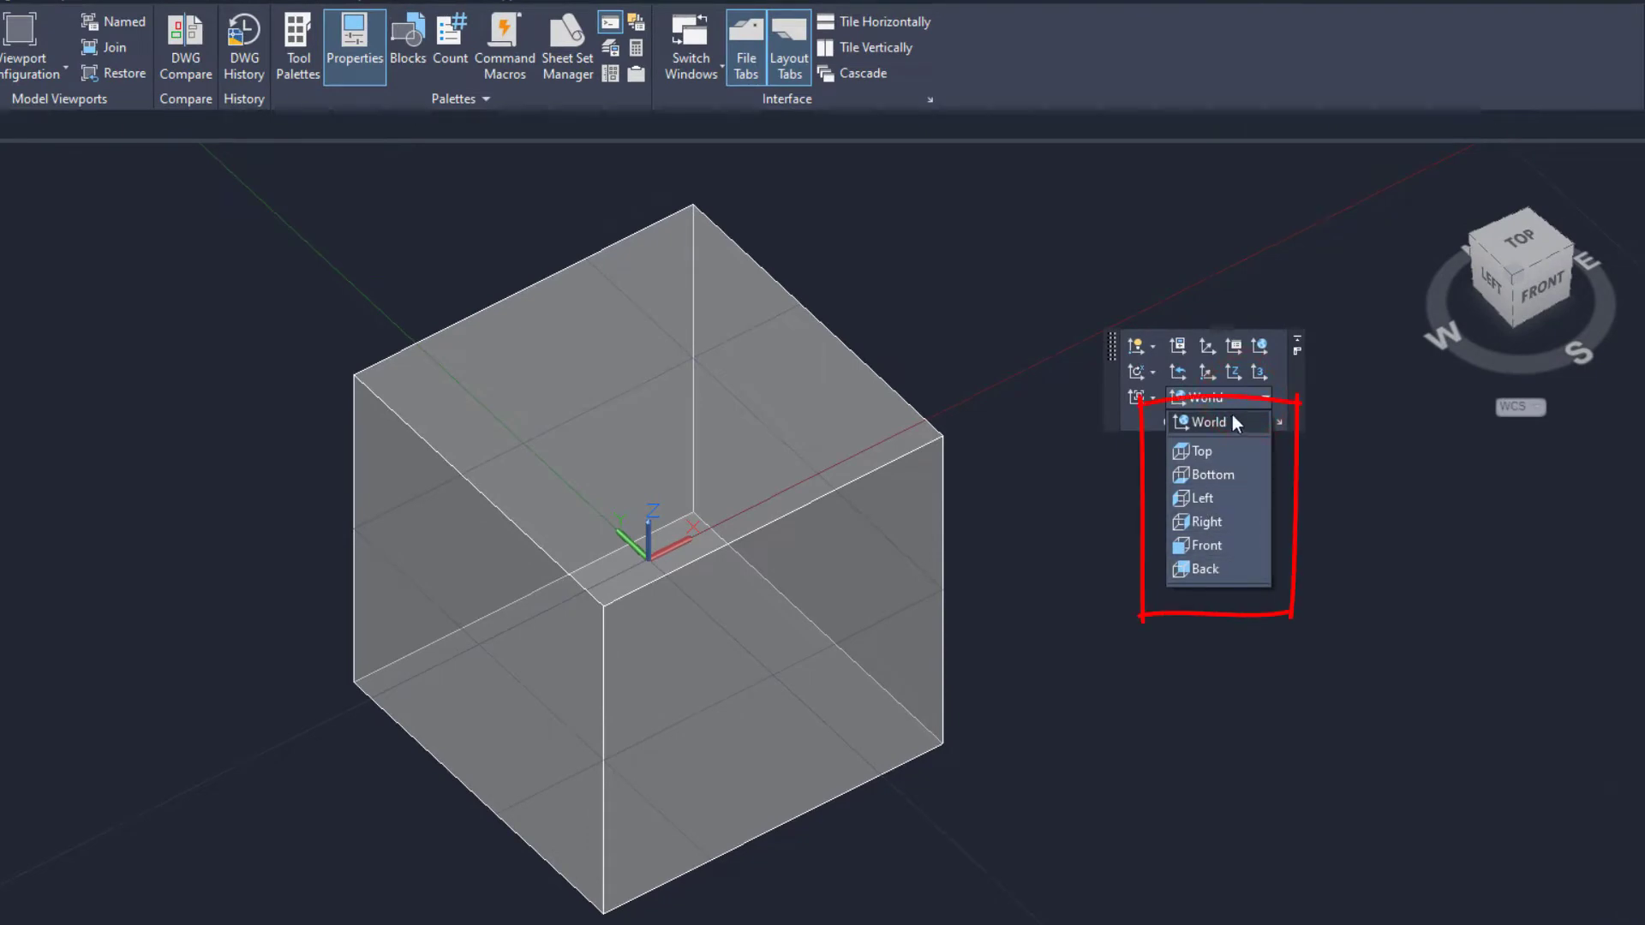
left_click(1278, 422)
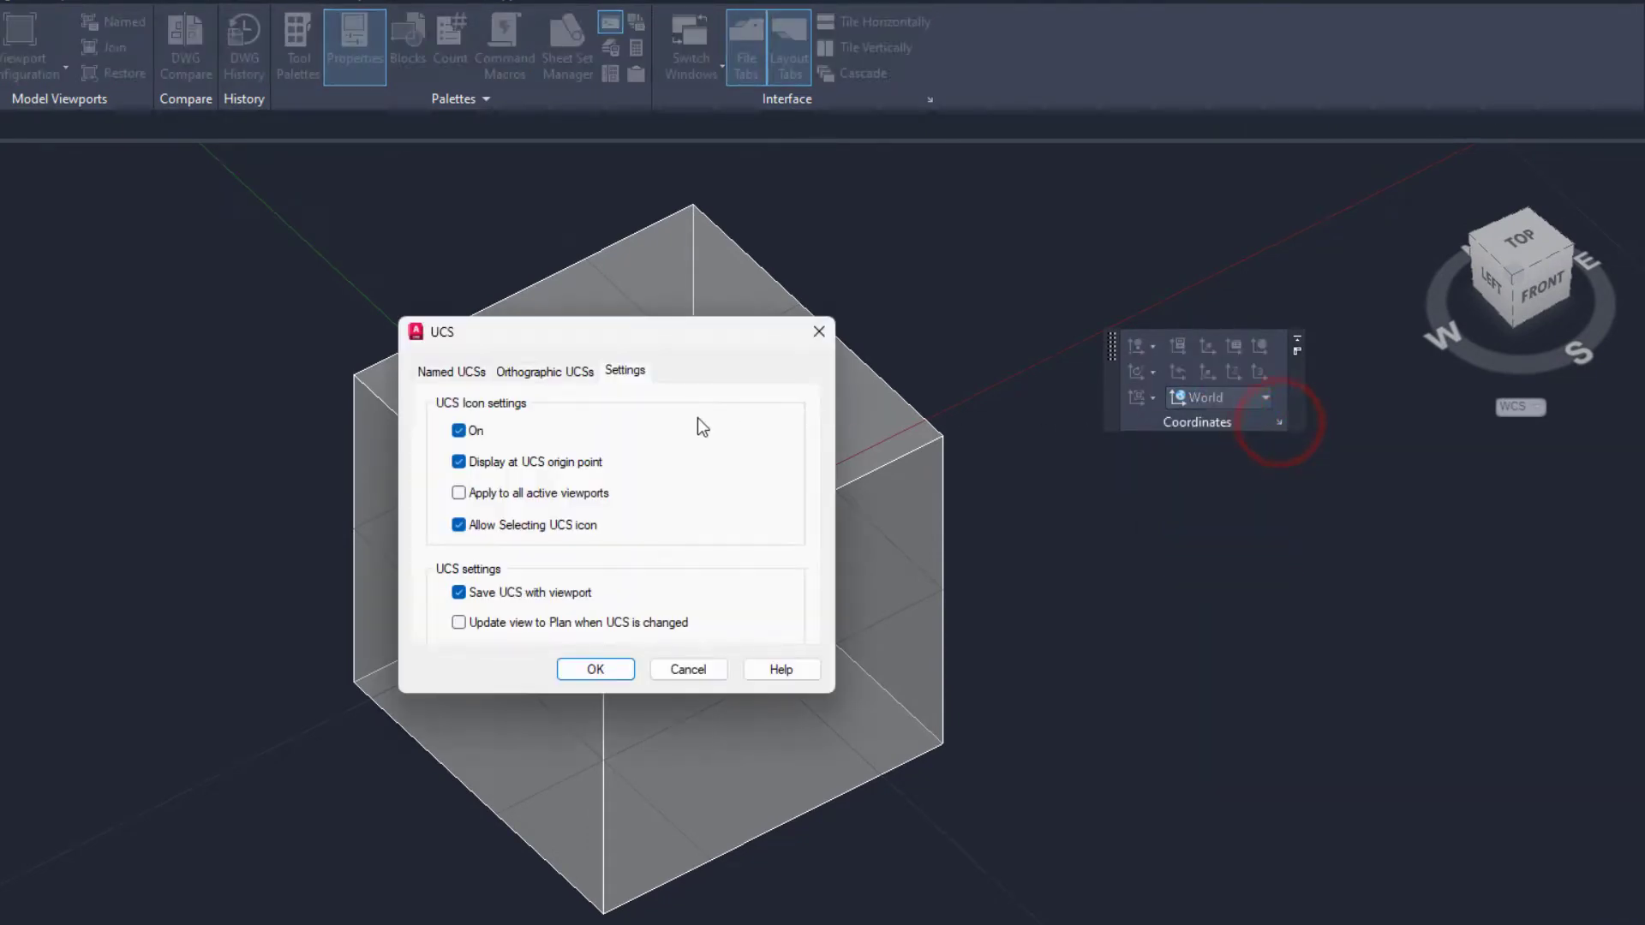
left_click(552, 377)
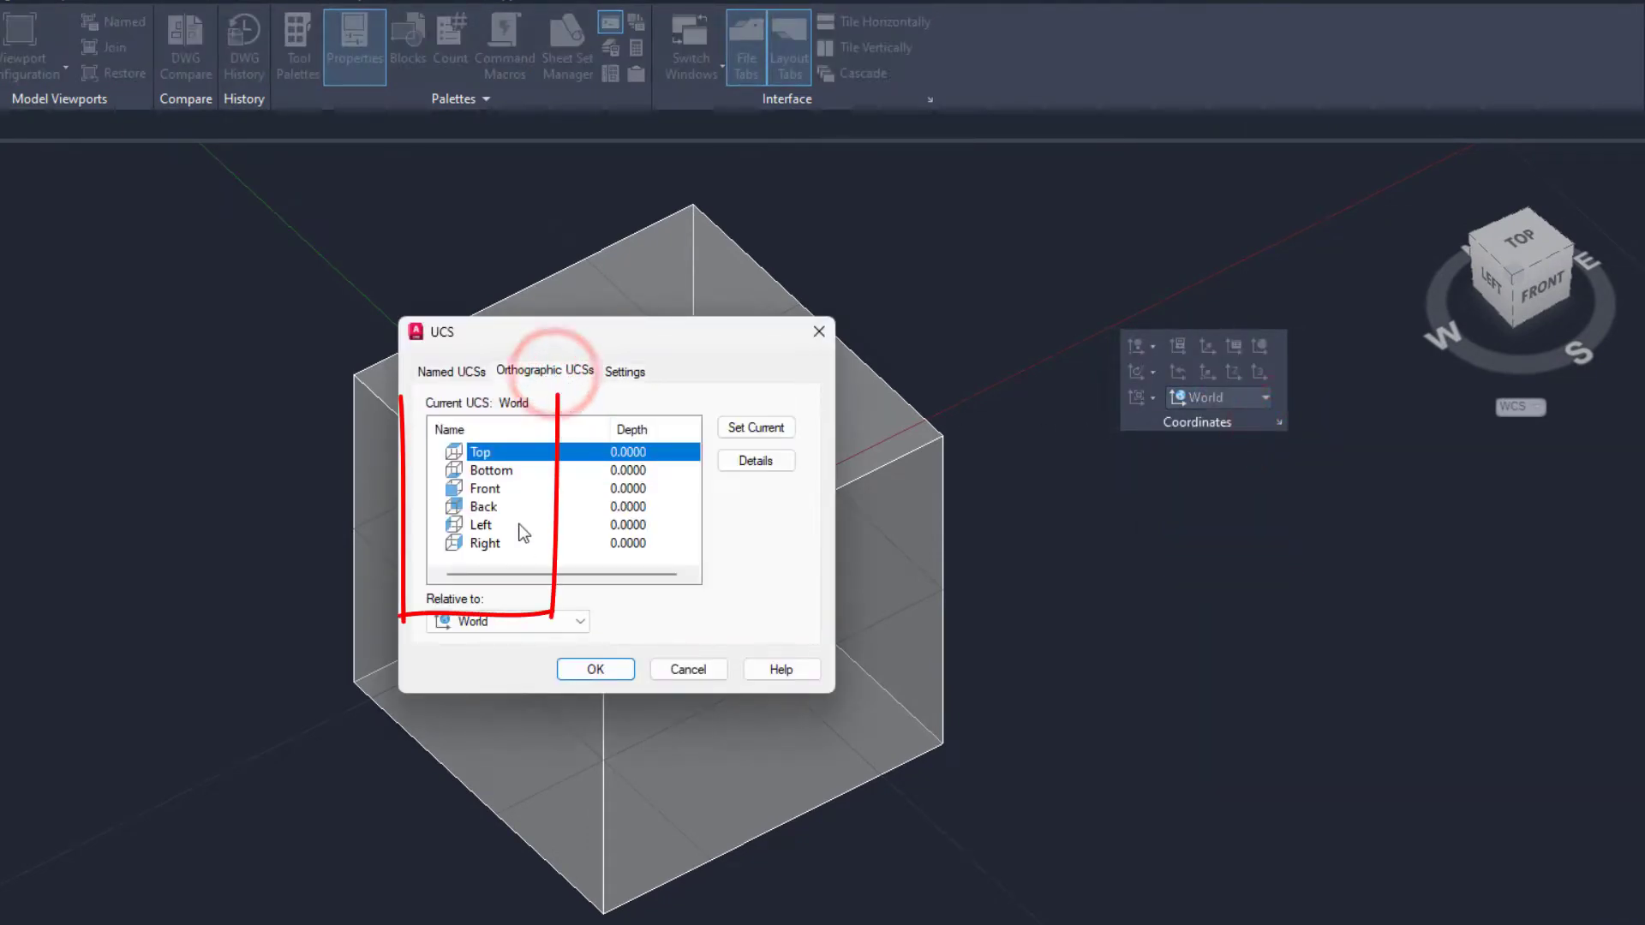
left_click(460, 372)
left_click(578, 666)
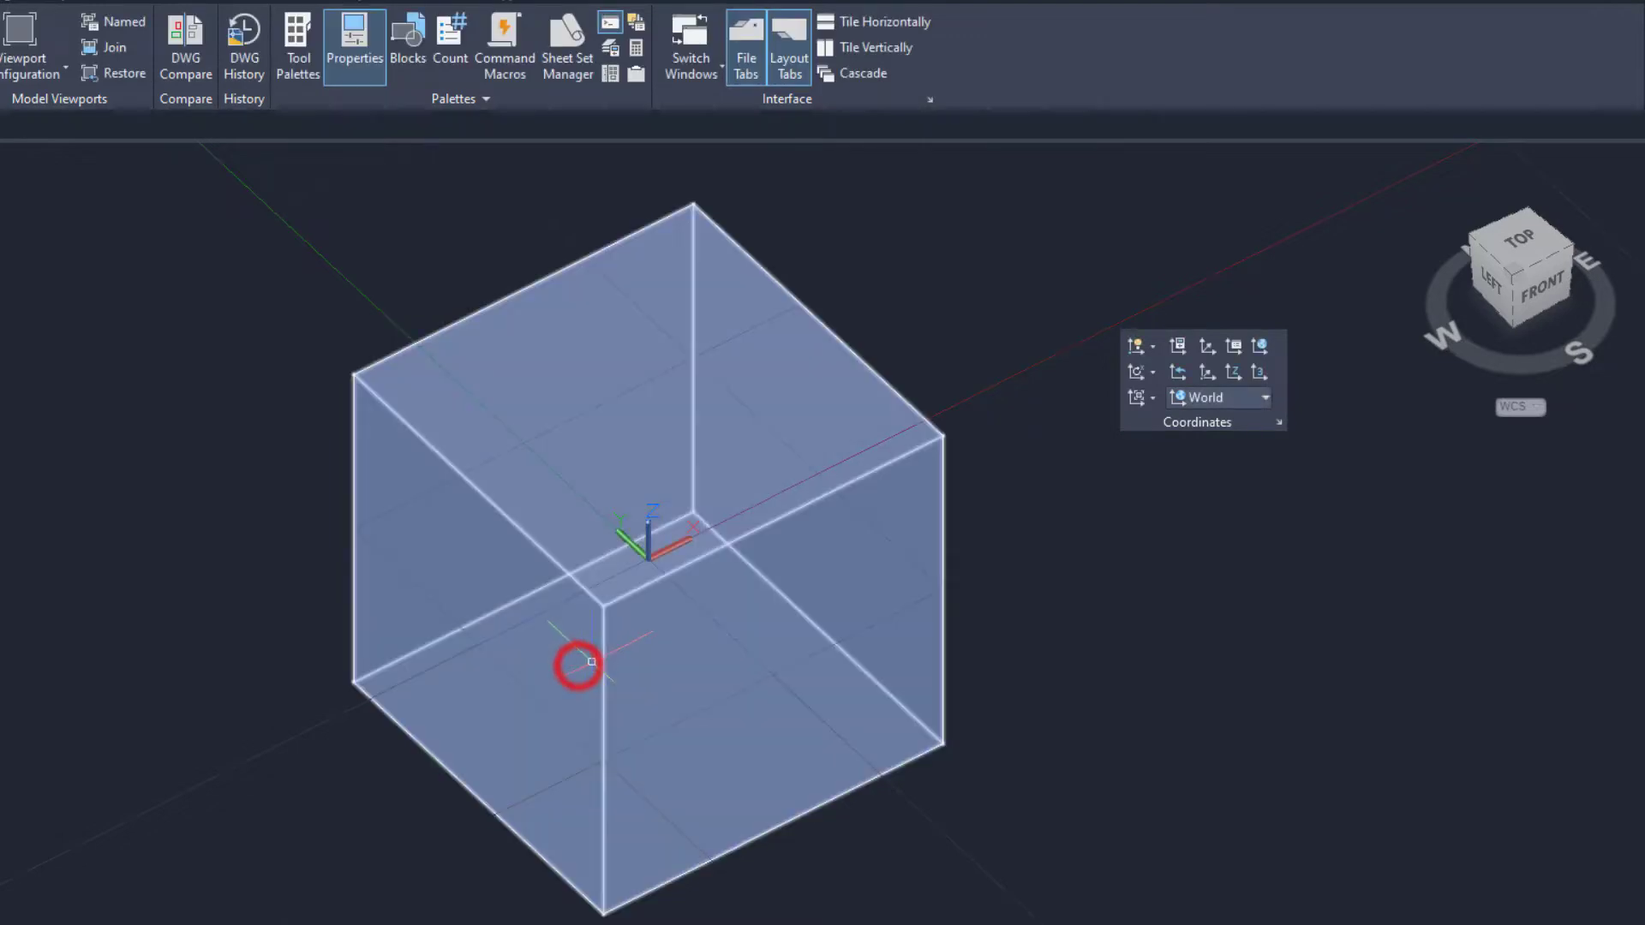
Keep the World UCS and bring up the current colour list in Properties
left_click(1243, 400)
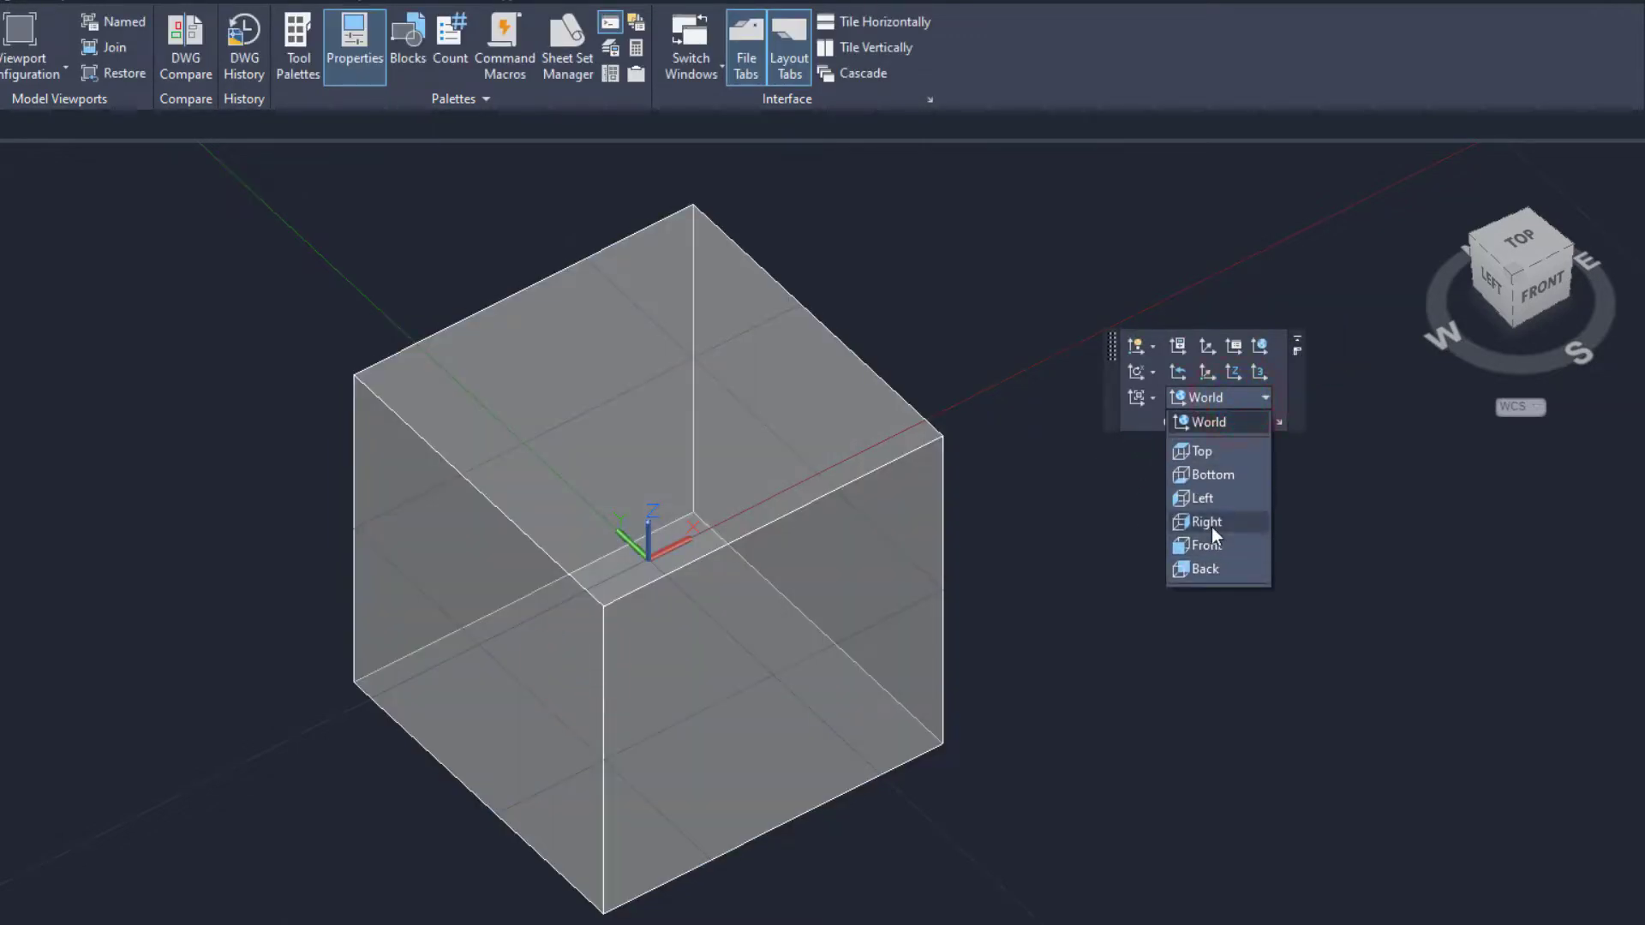
left_click(1238, 418)
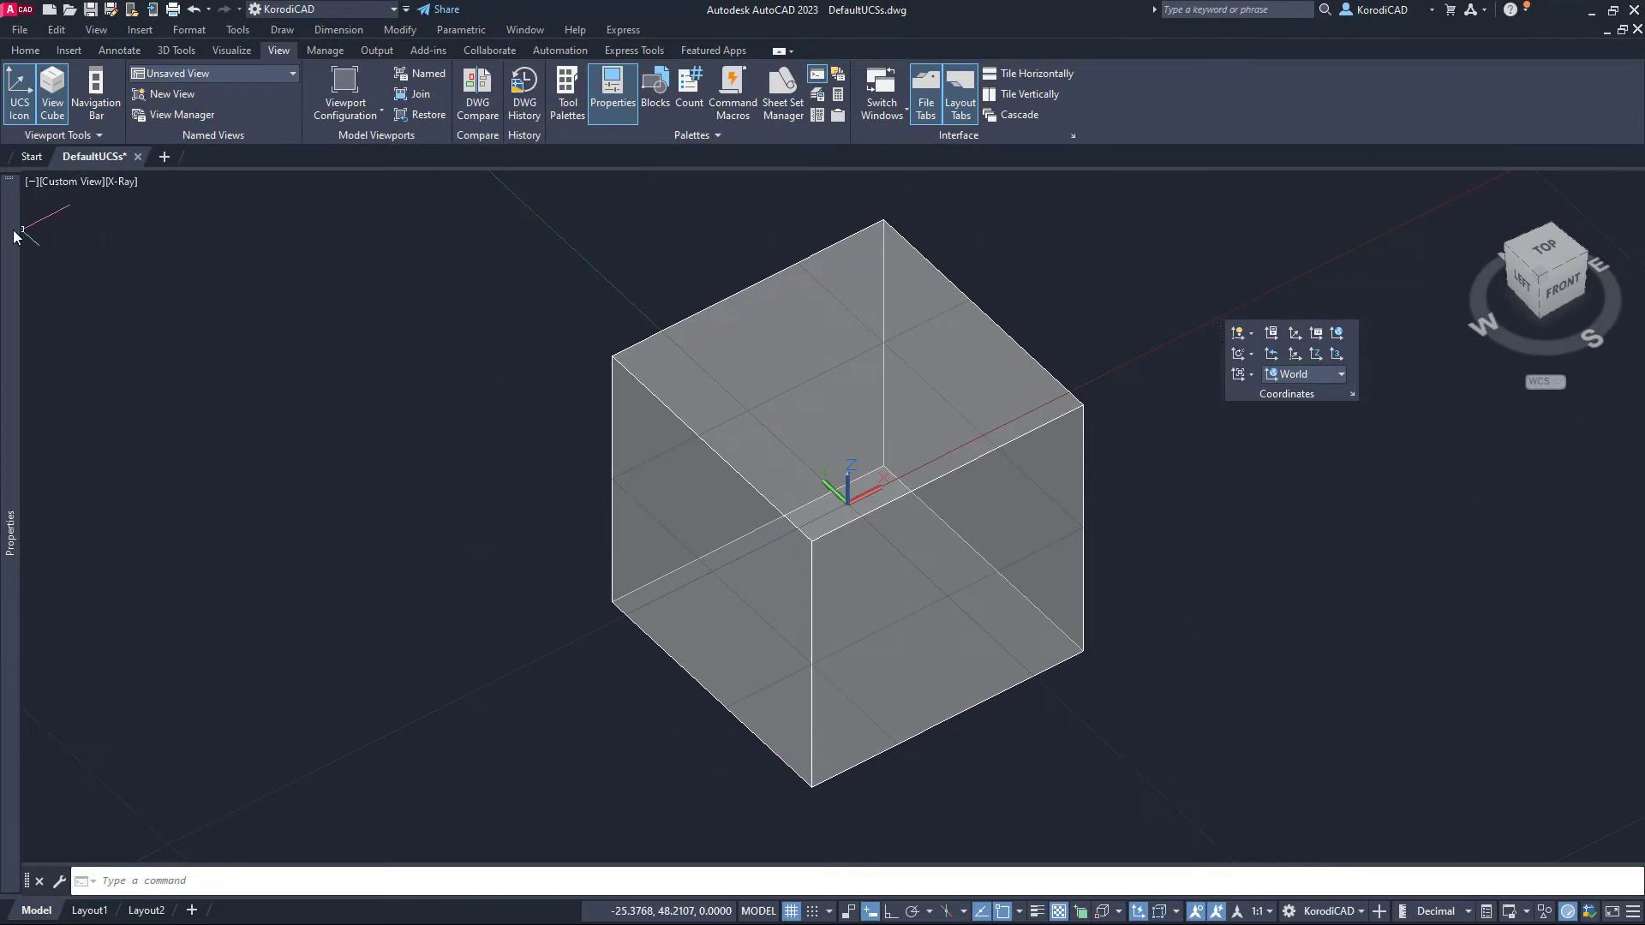
left_click(13, 231)
left_click(167, 238)
Make Red the current colour and write the multiline text 'world'
left_click(162, 282)
left_click(24, 51)
left_click(435, 88)
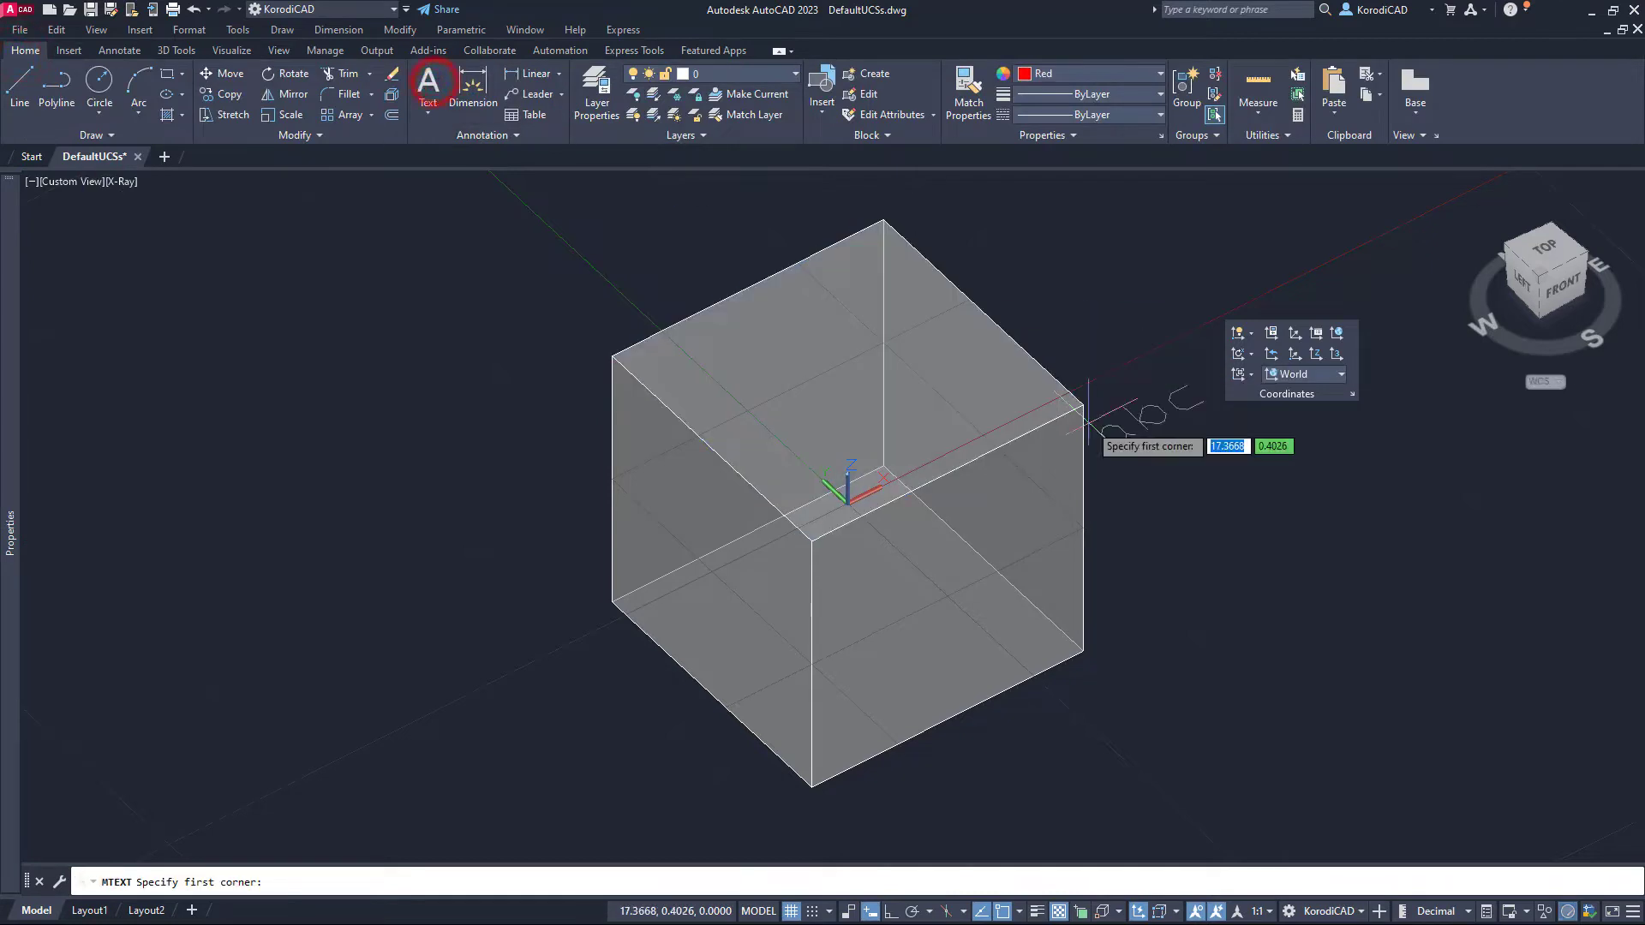
left_click(1188, 599)
left_click(1429, 600)
type("worl")
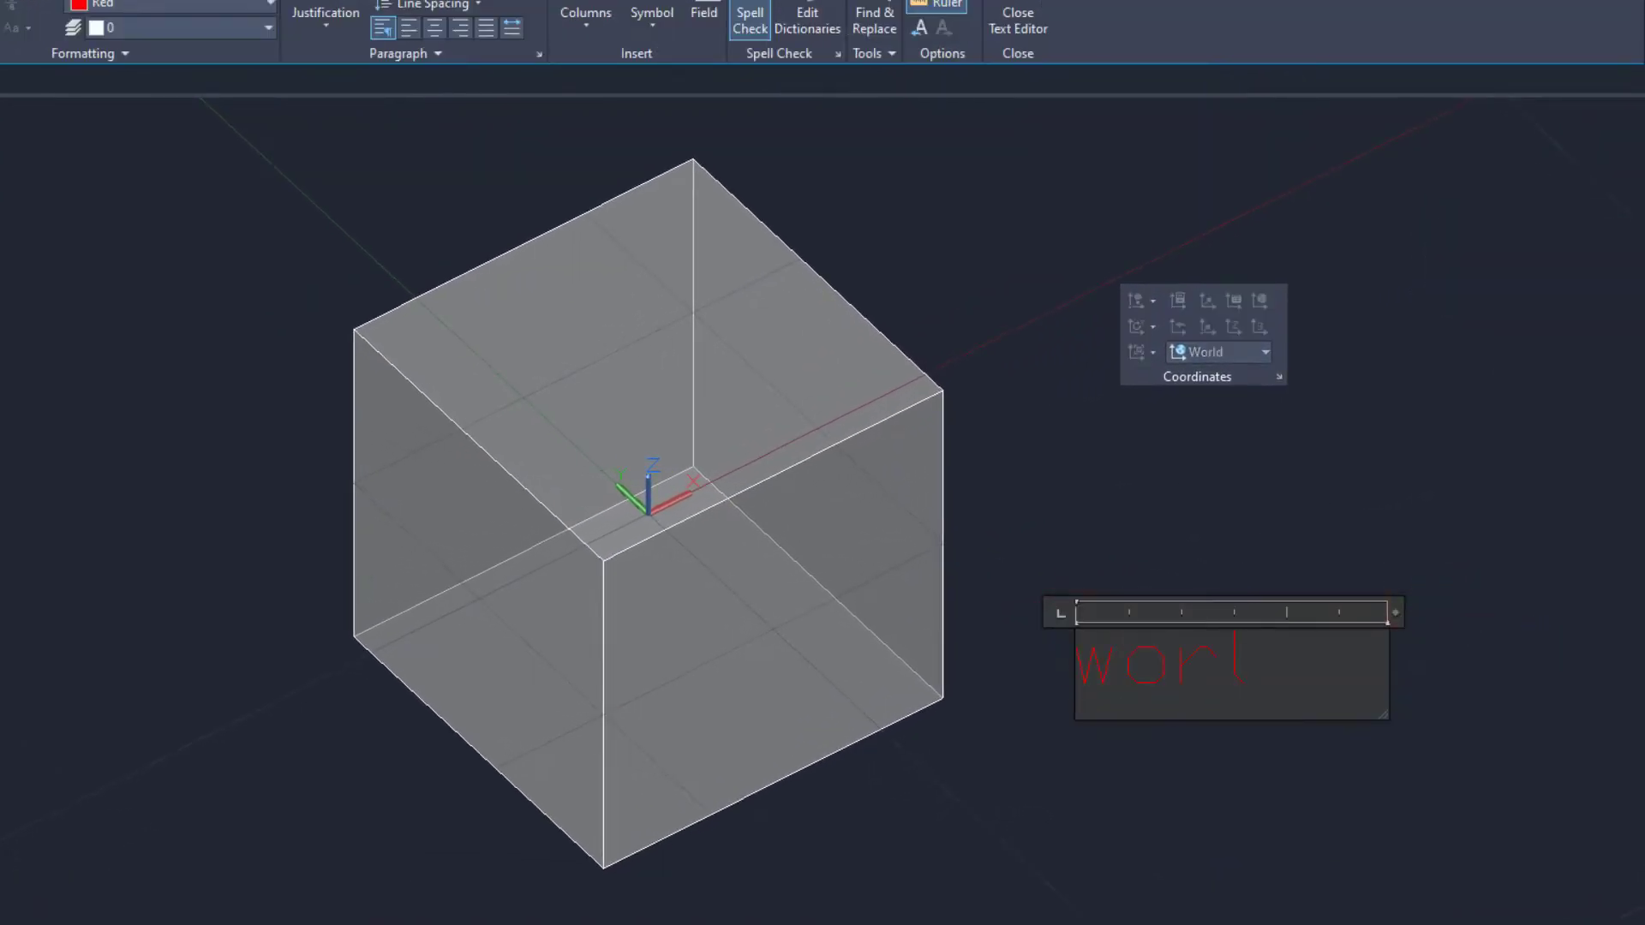
type("d")
left_click(1395, 654)
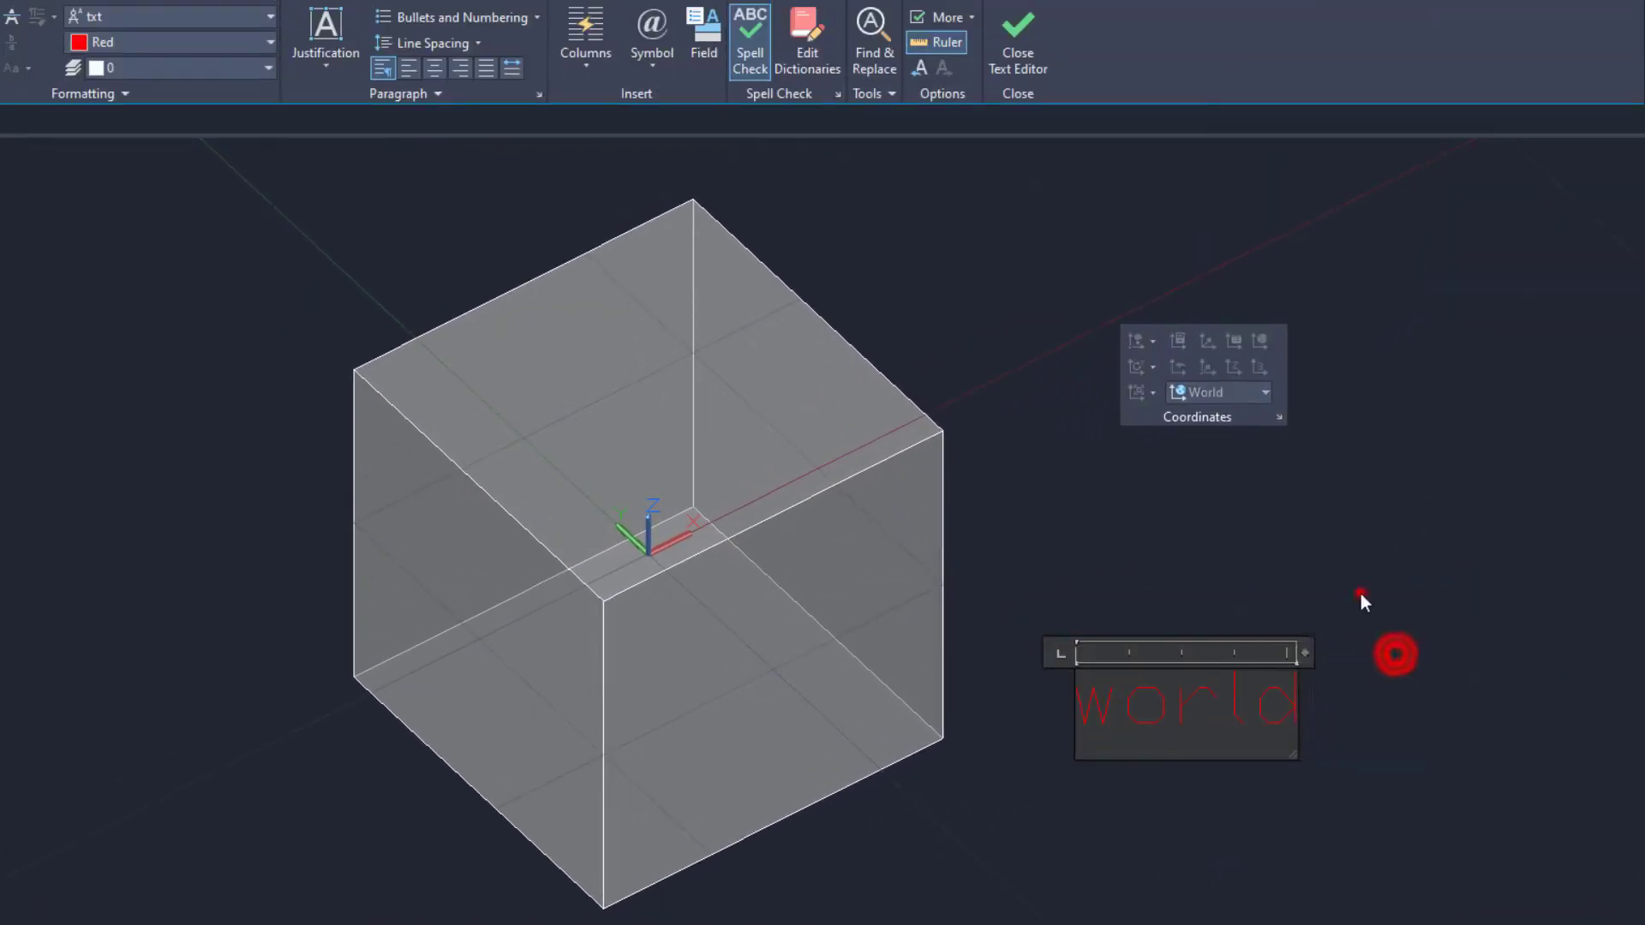
Move the 'world' text so it lies flat on the cube's top face
left_click(1358, 589)
left_click(1069, 674)
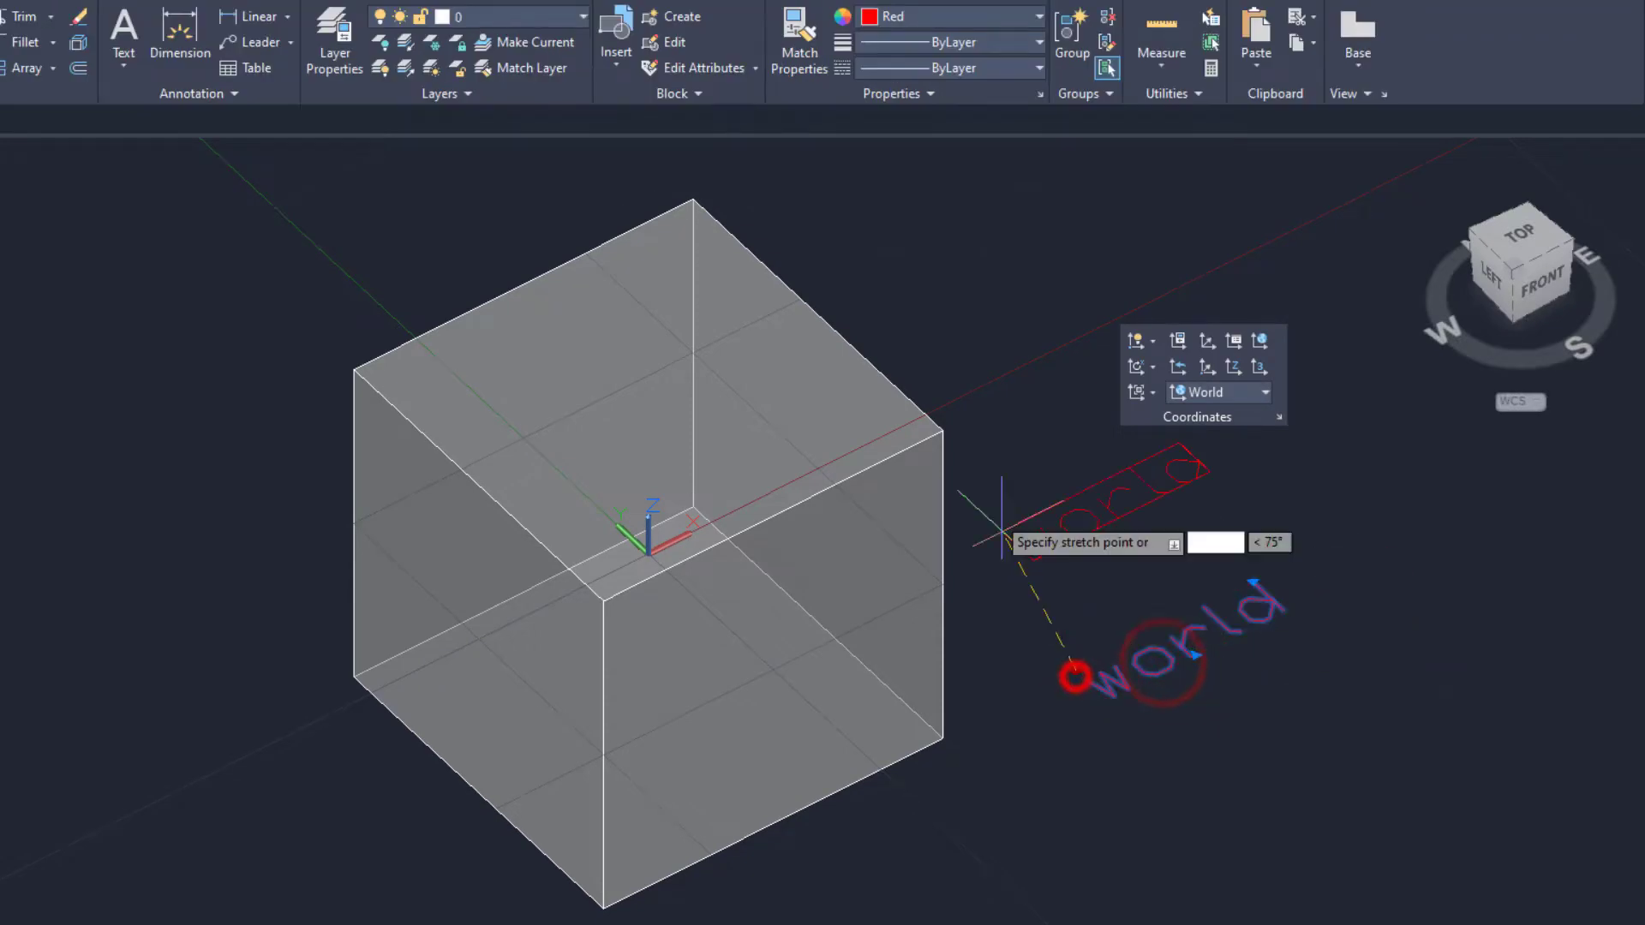
left_click(942, 430)
right_click(1039, 465)
left_click(1095, 682)
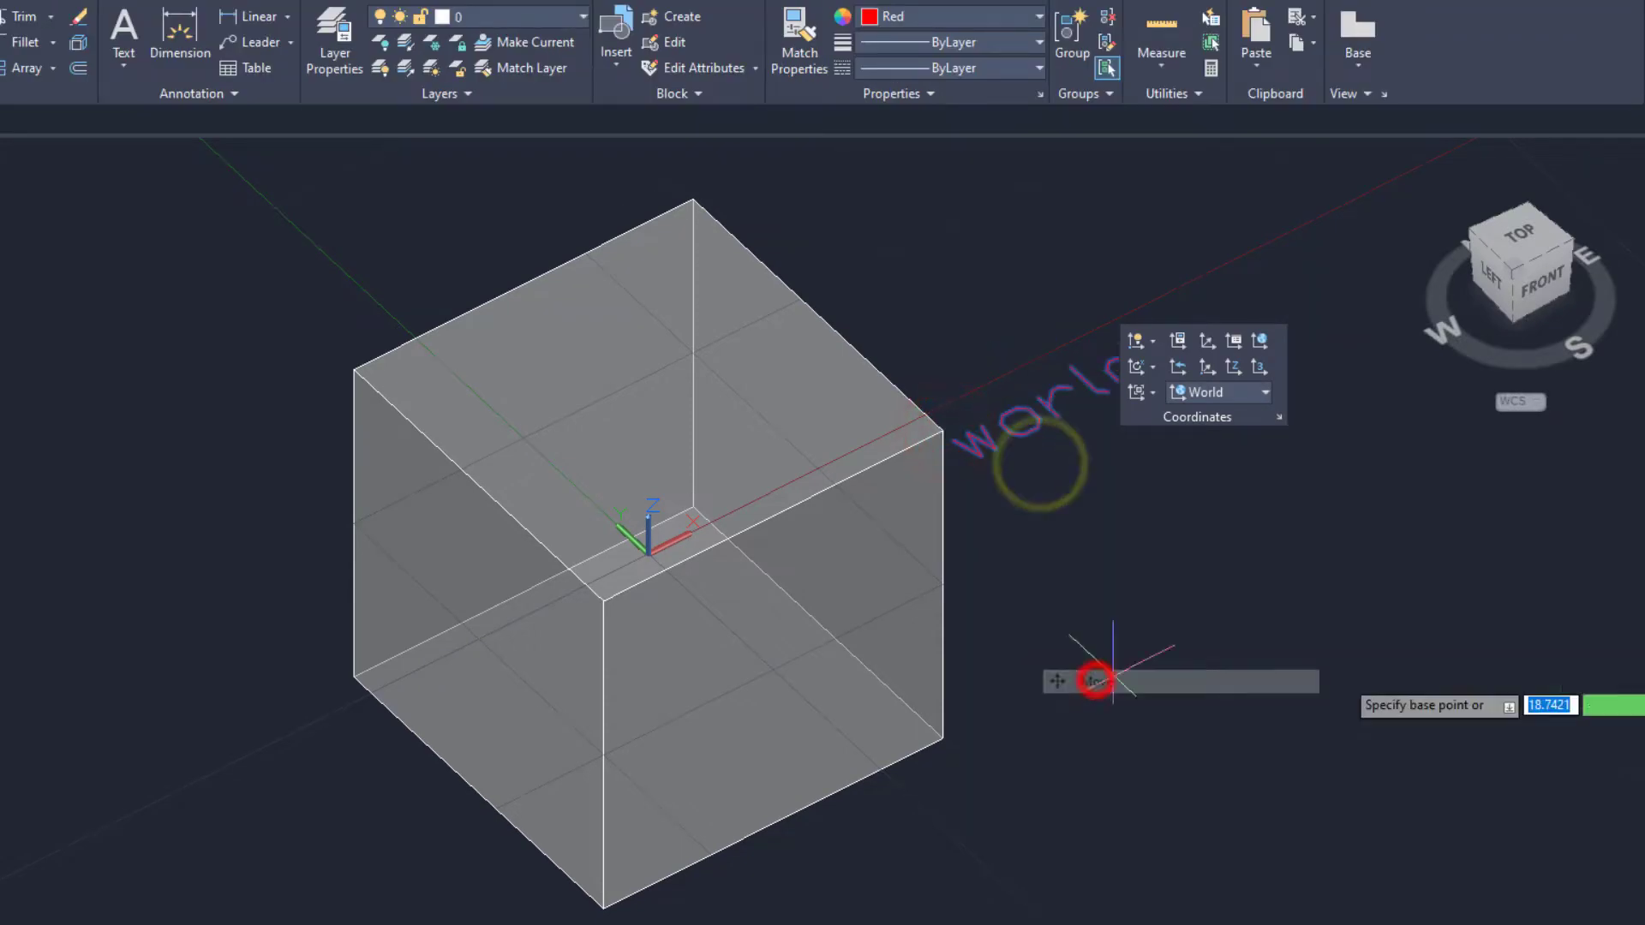
left_click(1022, 643)
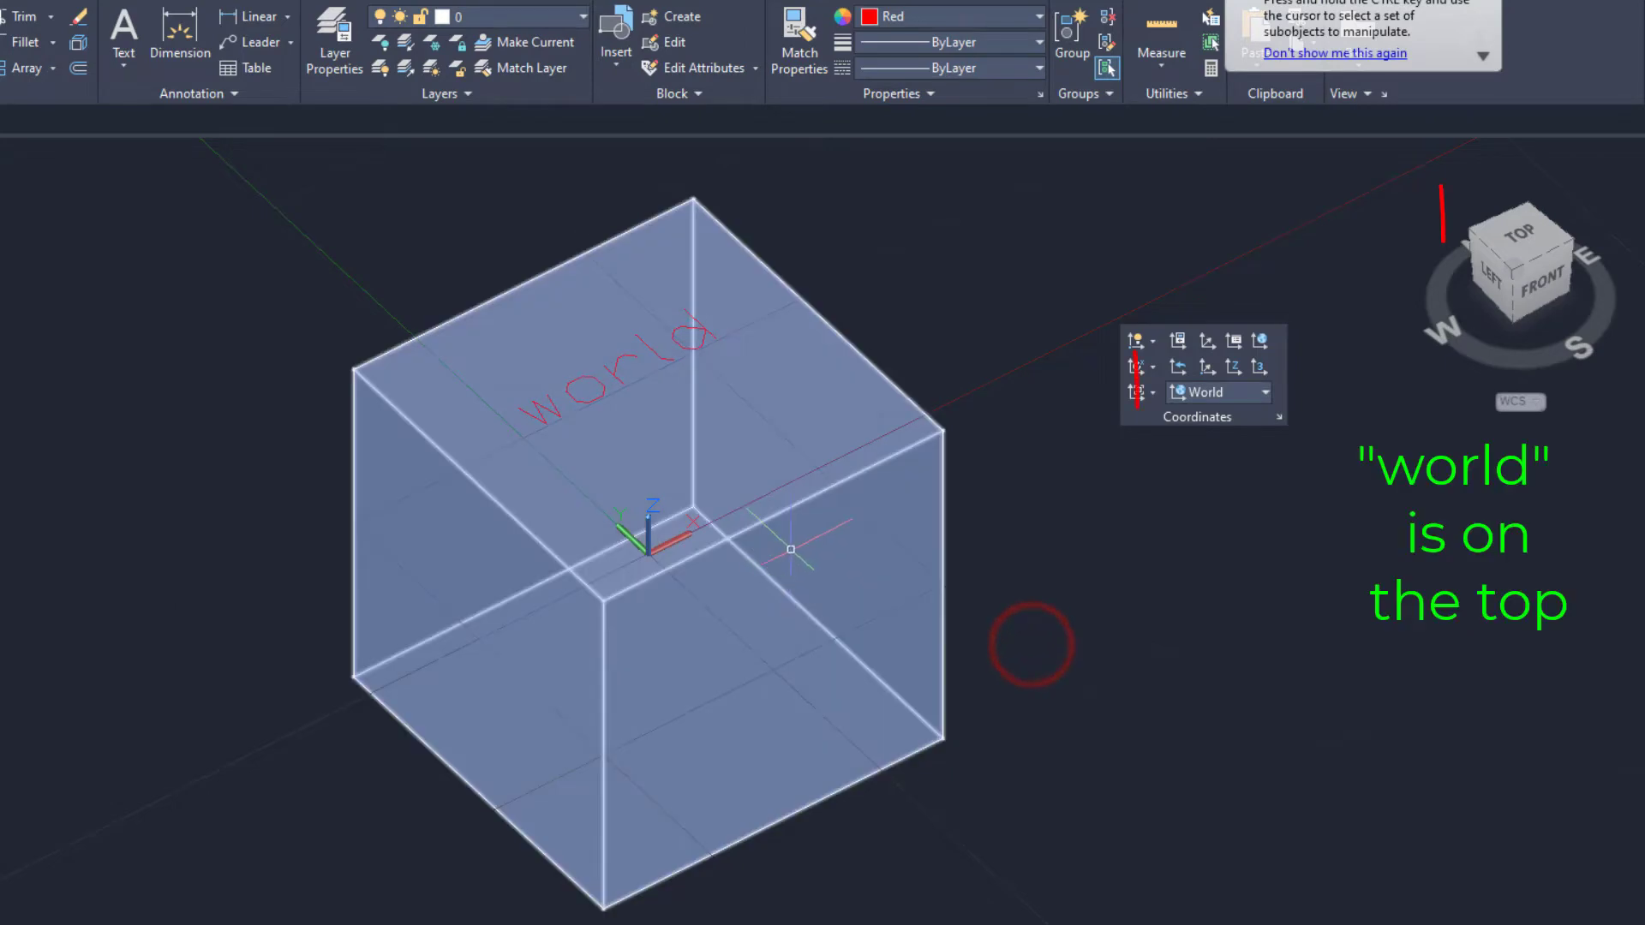
Dimension a bottom edge of the cube with a linear dimension reading 20
mouse_move(765, 577)
middle_mouse_down("shift")
mouse_move(767, 517)
mouse_move(793, 551)
middle_mouse_up("shift")
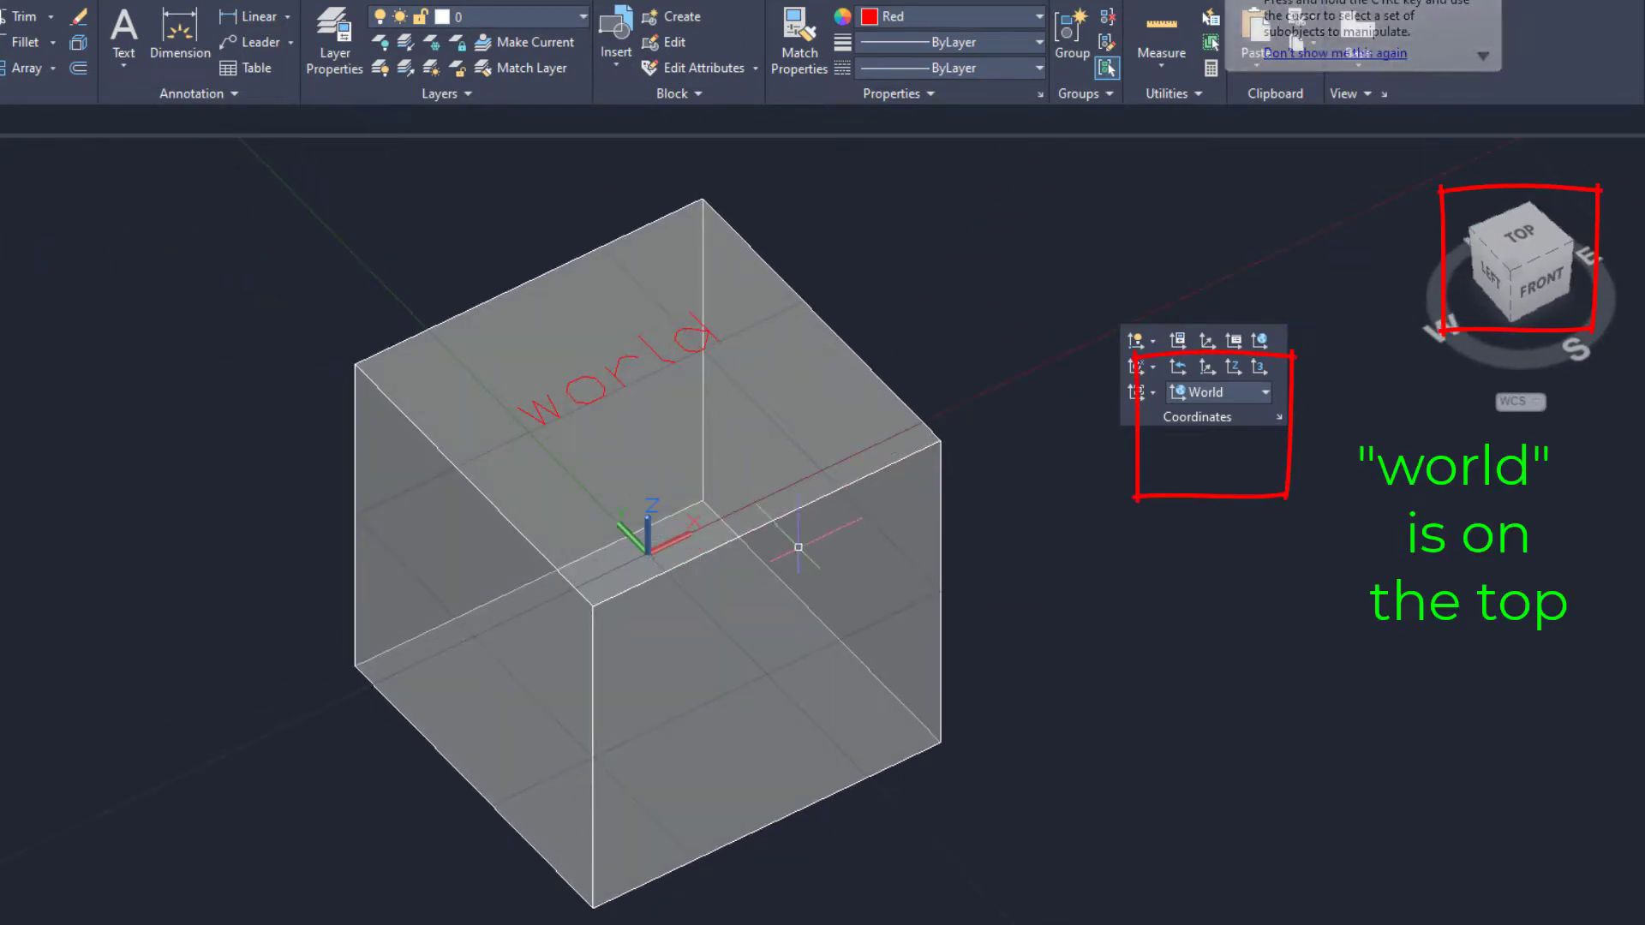
left_click(230, 19)
left_click(594, 606)
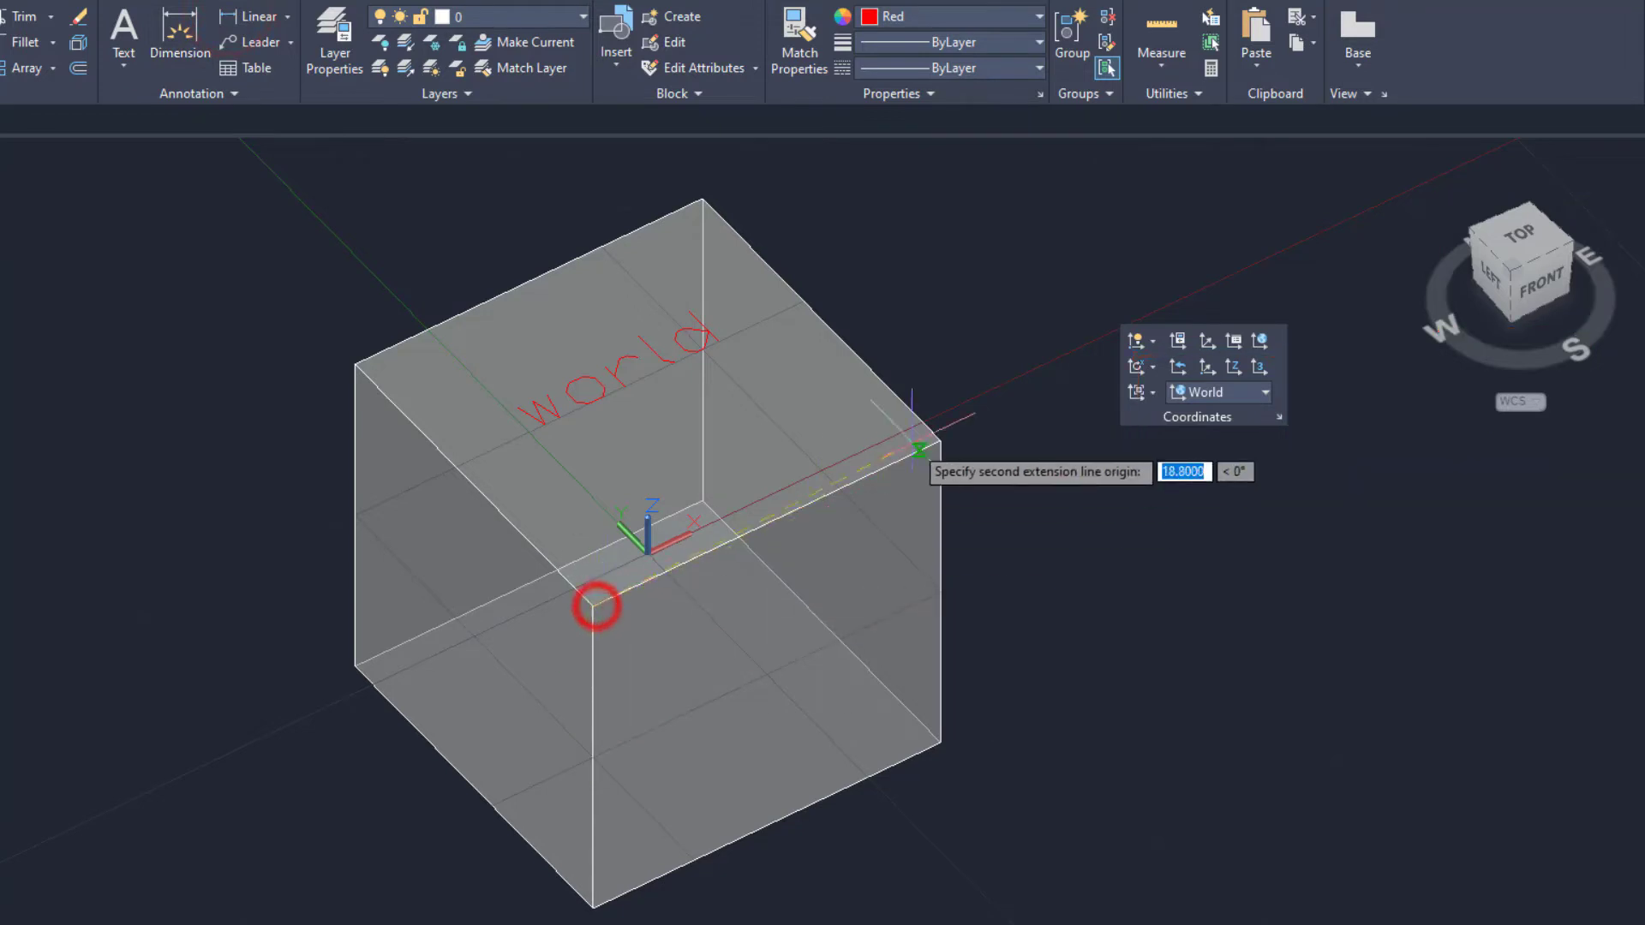
left_click(940, 443)
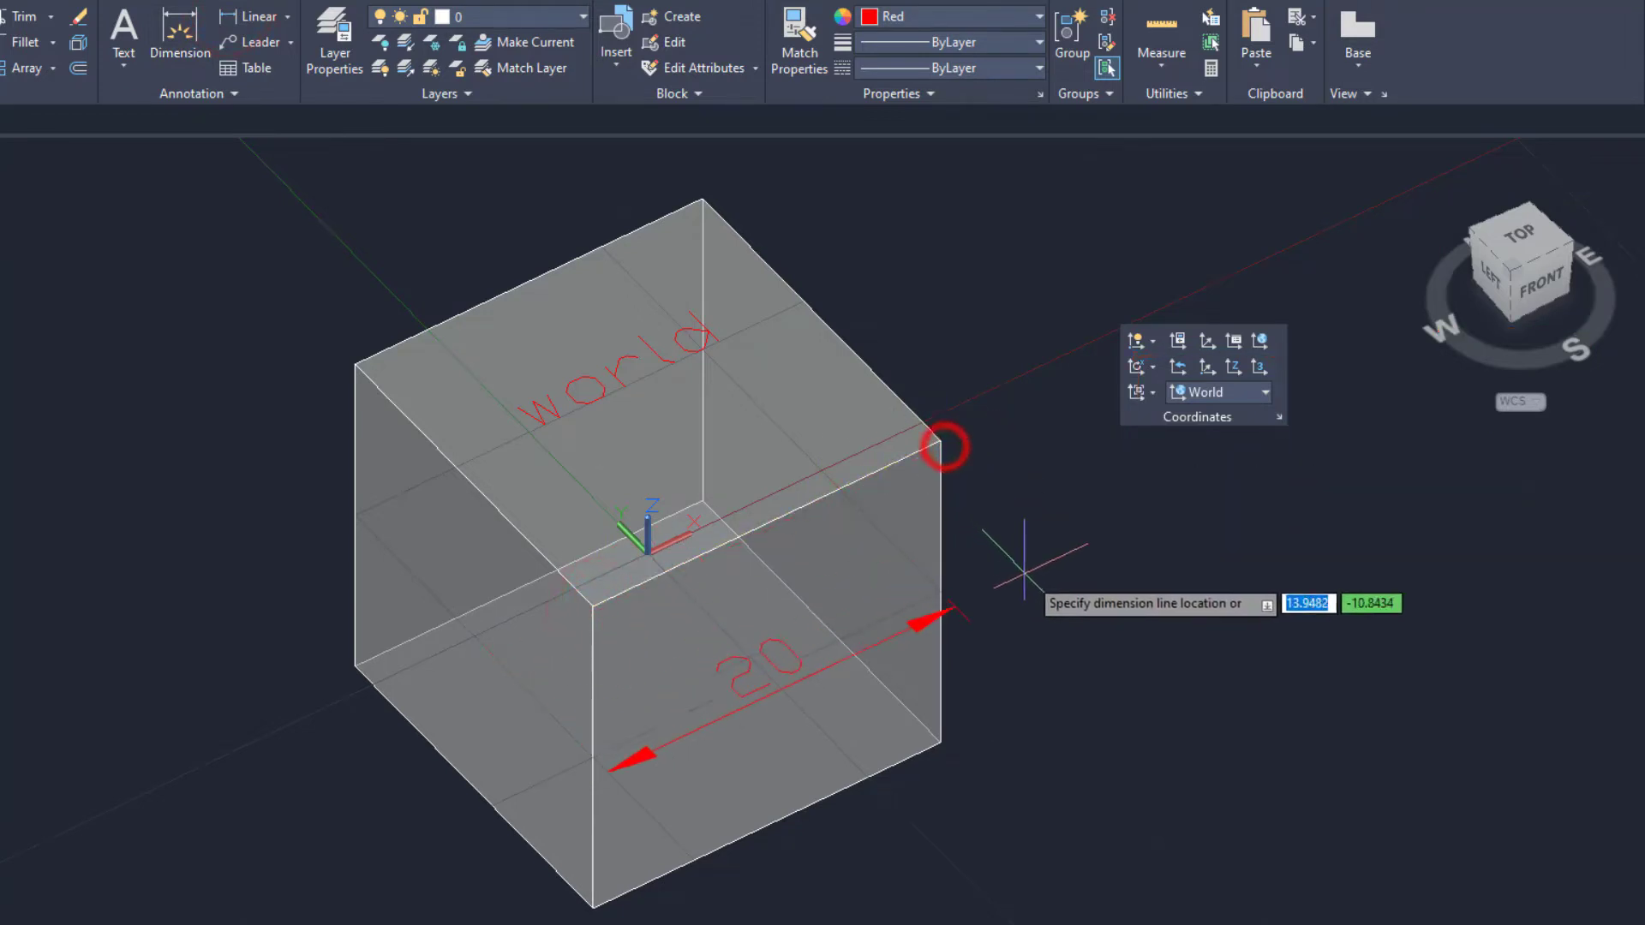
left_click(1080, 684)
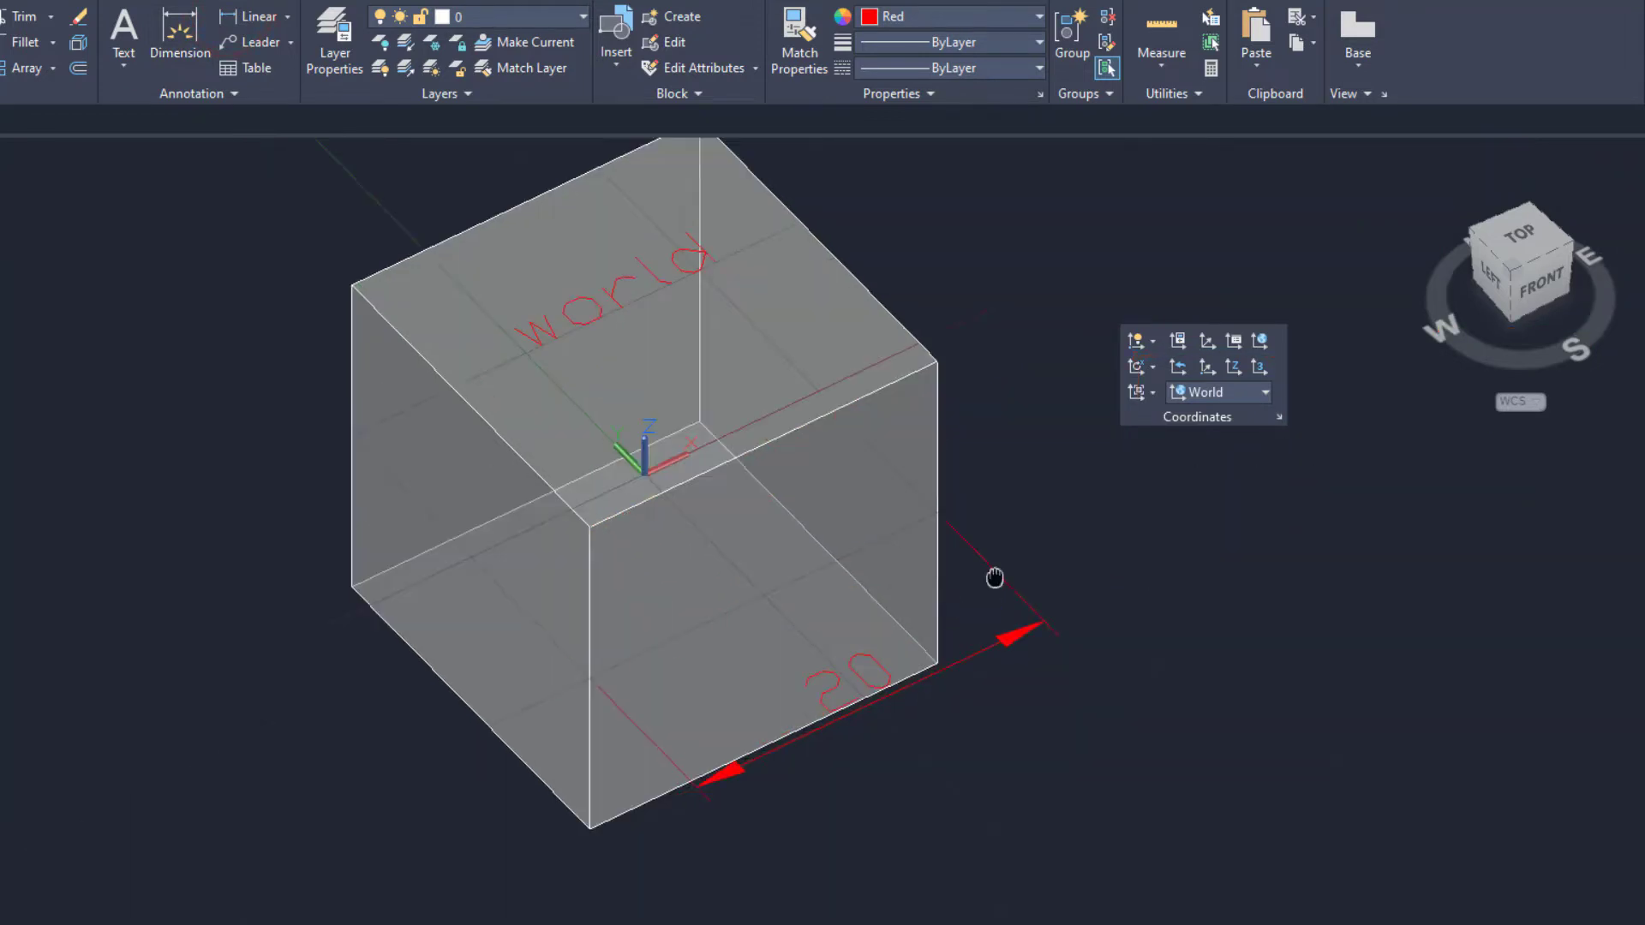
mouse_move(992, 576)
middle_mouse_down("shift")
mouse_move(1035, 445)
mouse_move(974, 452)
middle_mouse_up("shift")
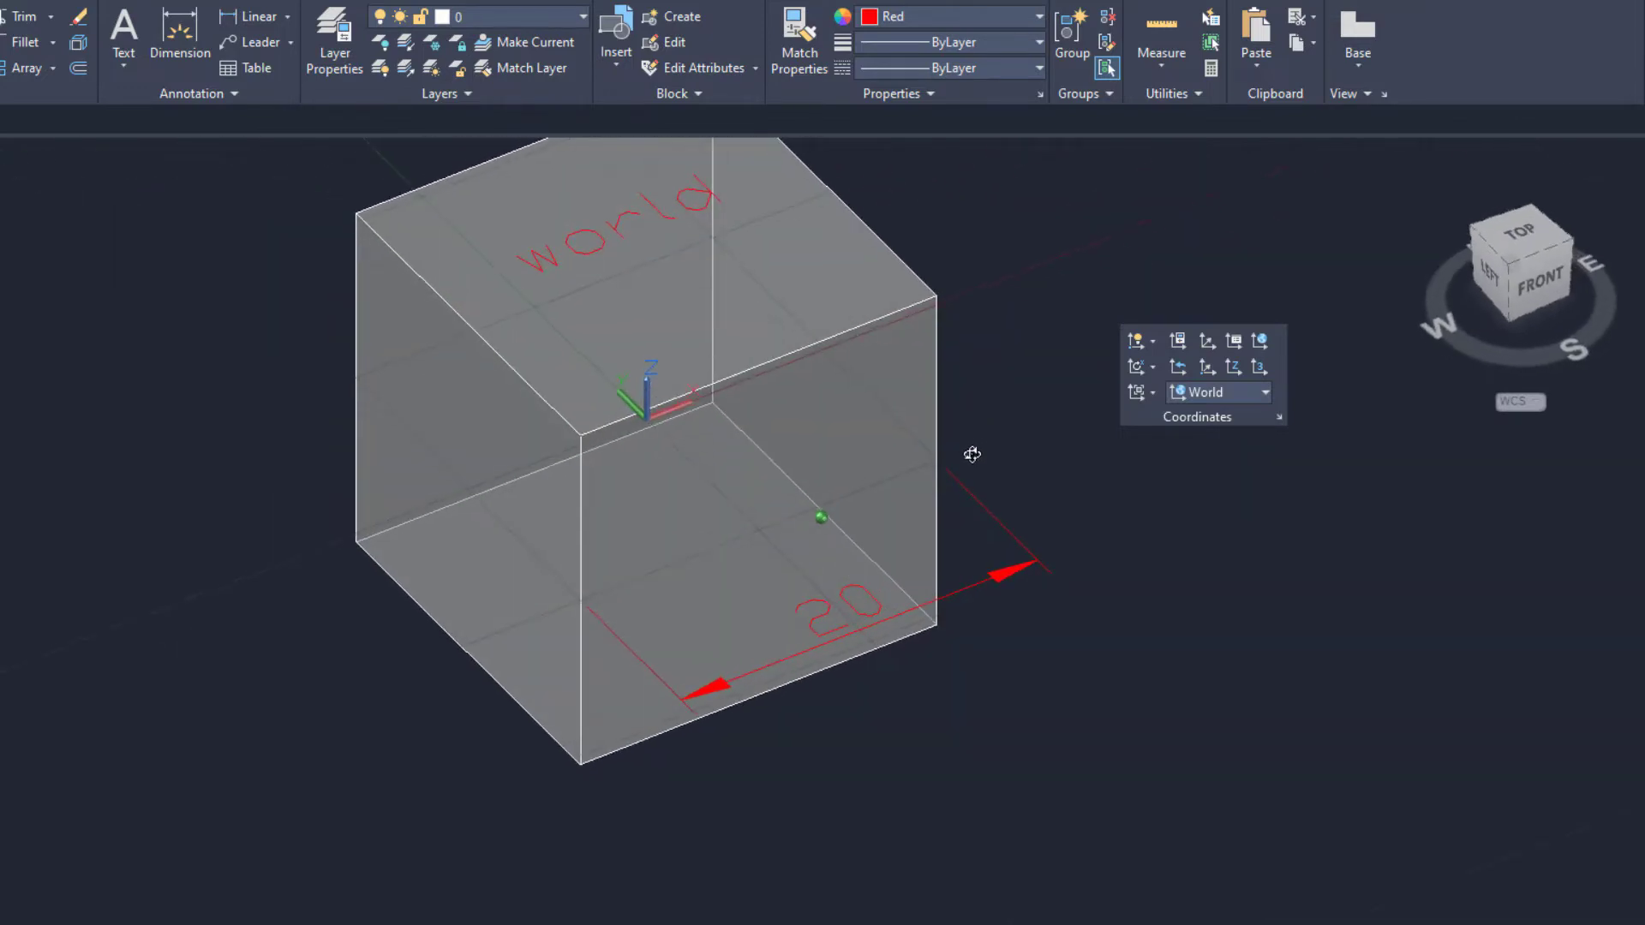
middle_click_drag(815, 455, 1125, 538, "shift")
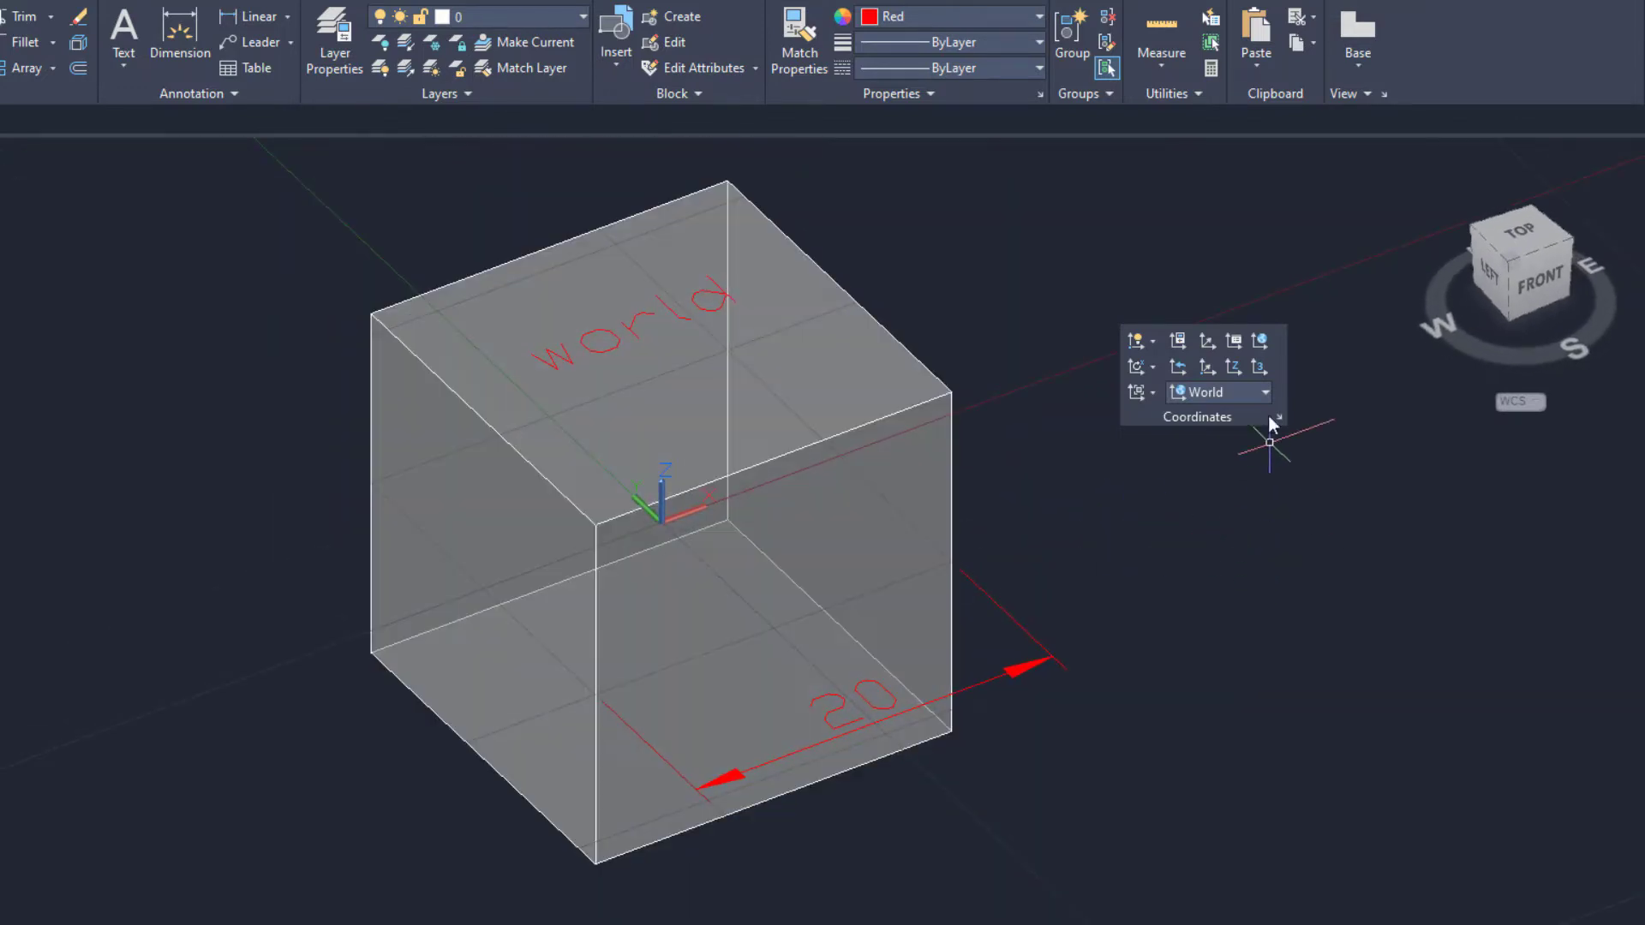
Switch the UCS to the Top preset and write the multiline text 'top'
left_click(1215, 437)
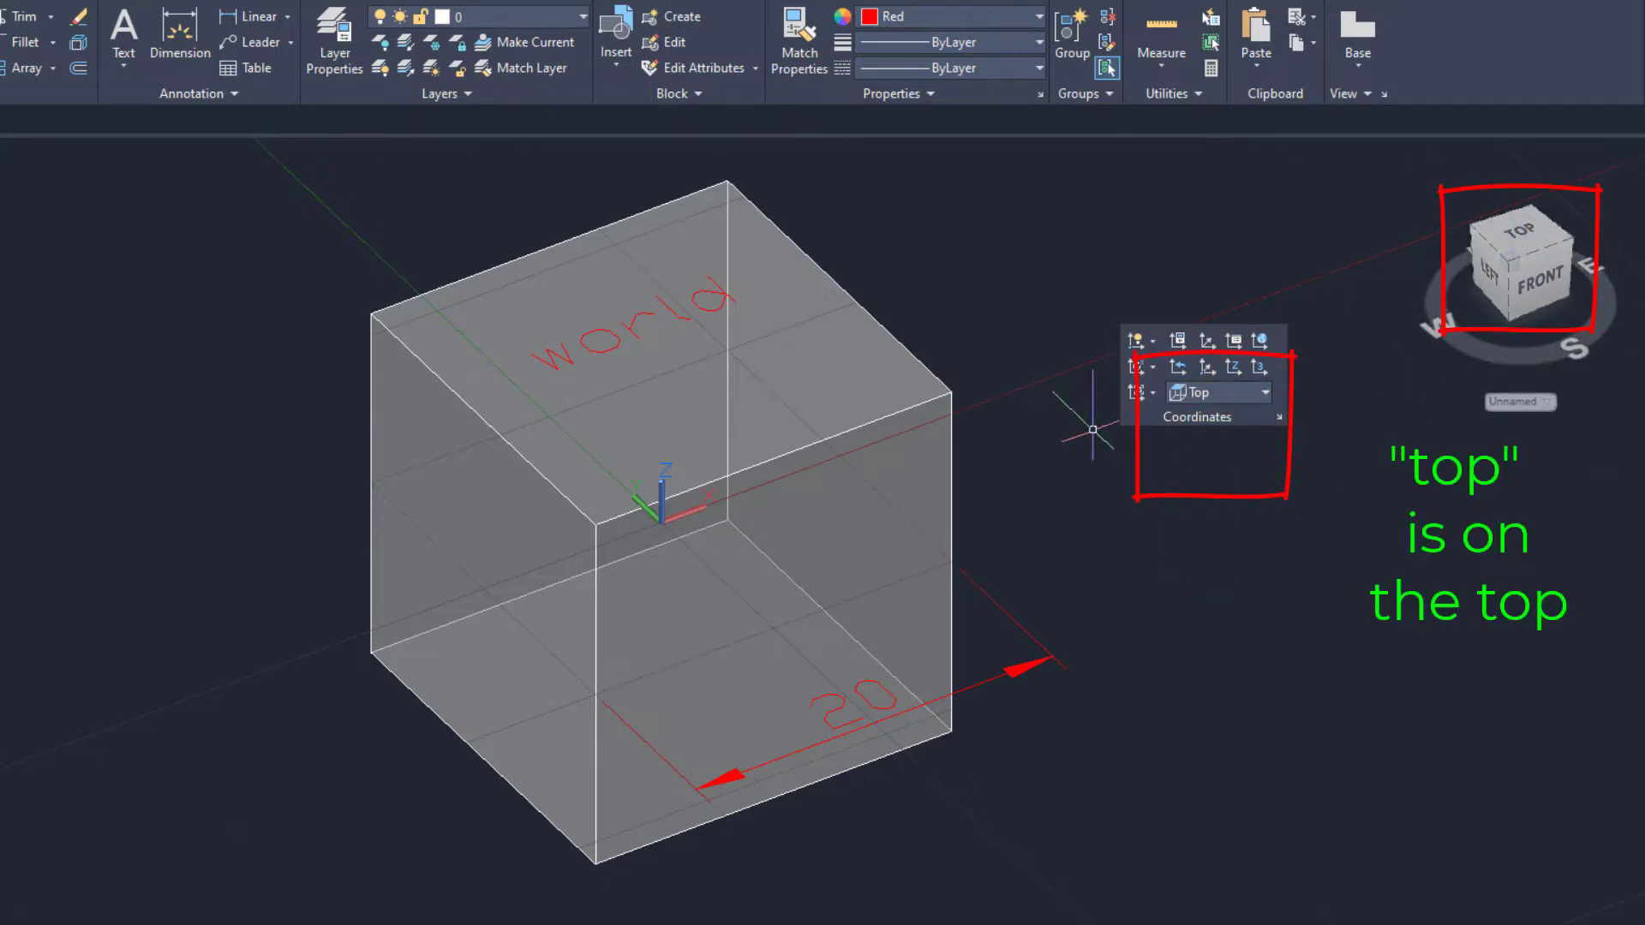
left_click(122, 34)
left_click(1114, 576)
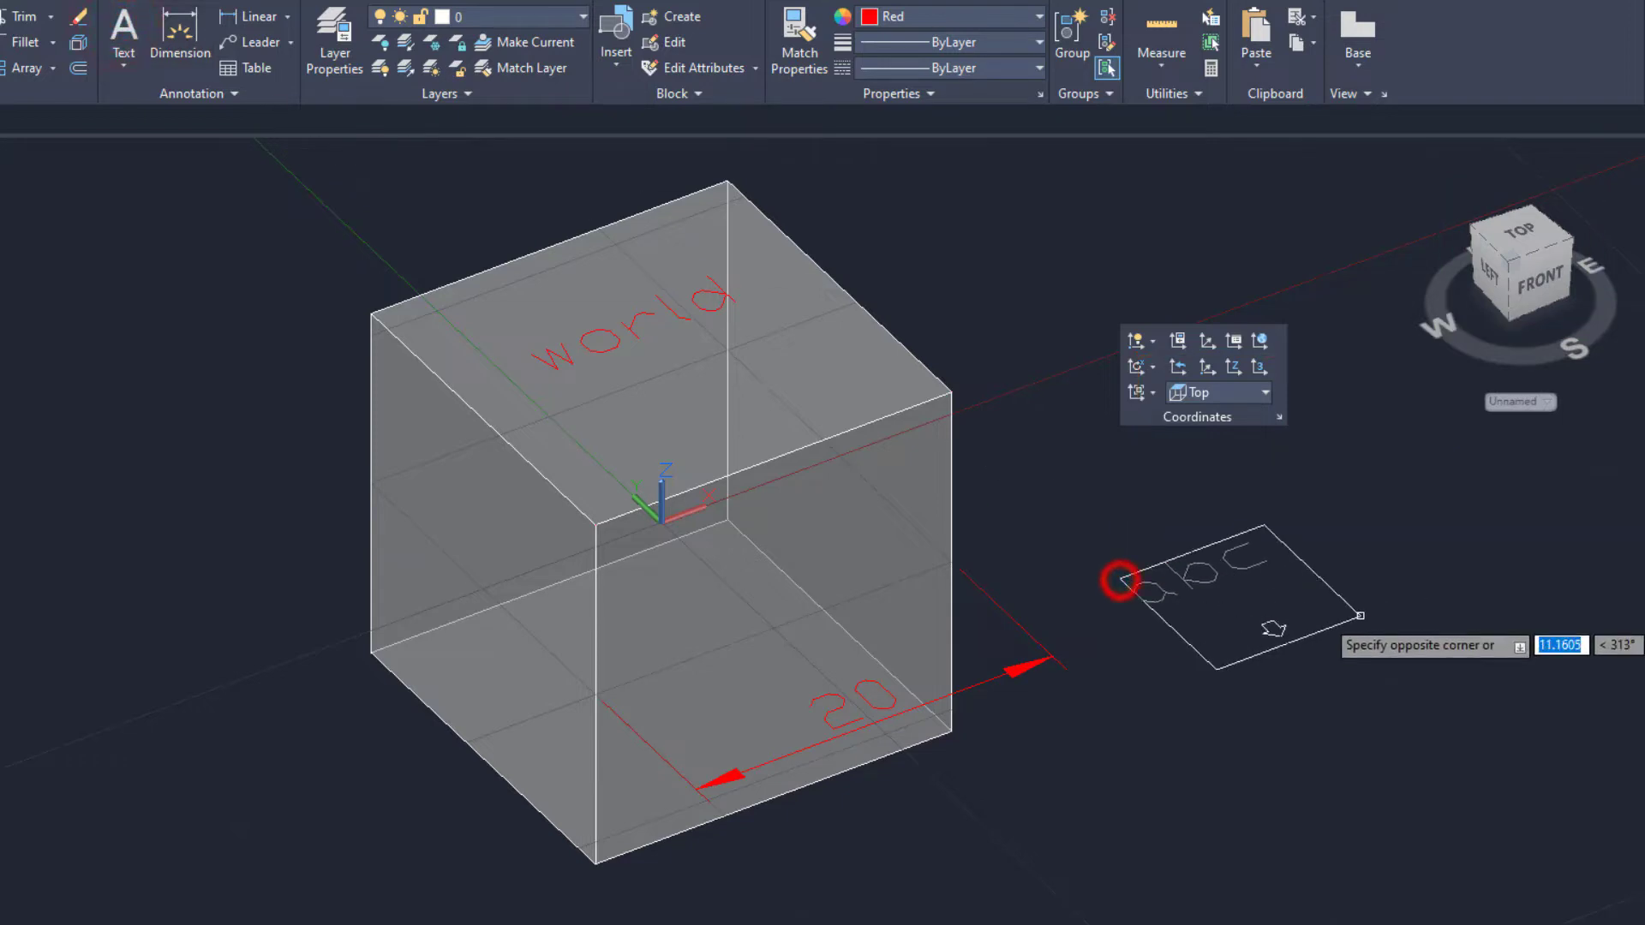
left_click(1403, 617)
type("top")
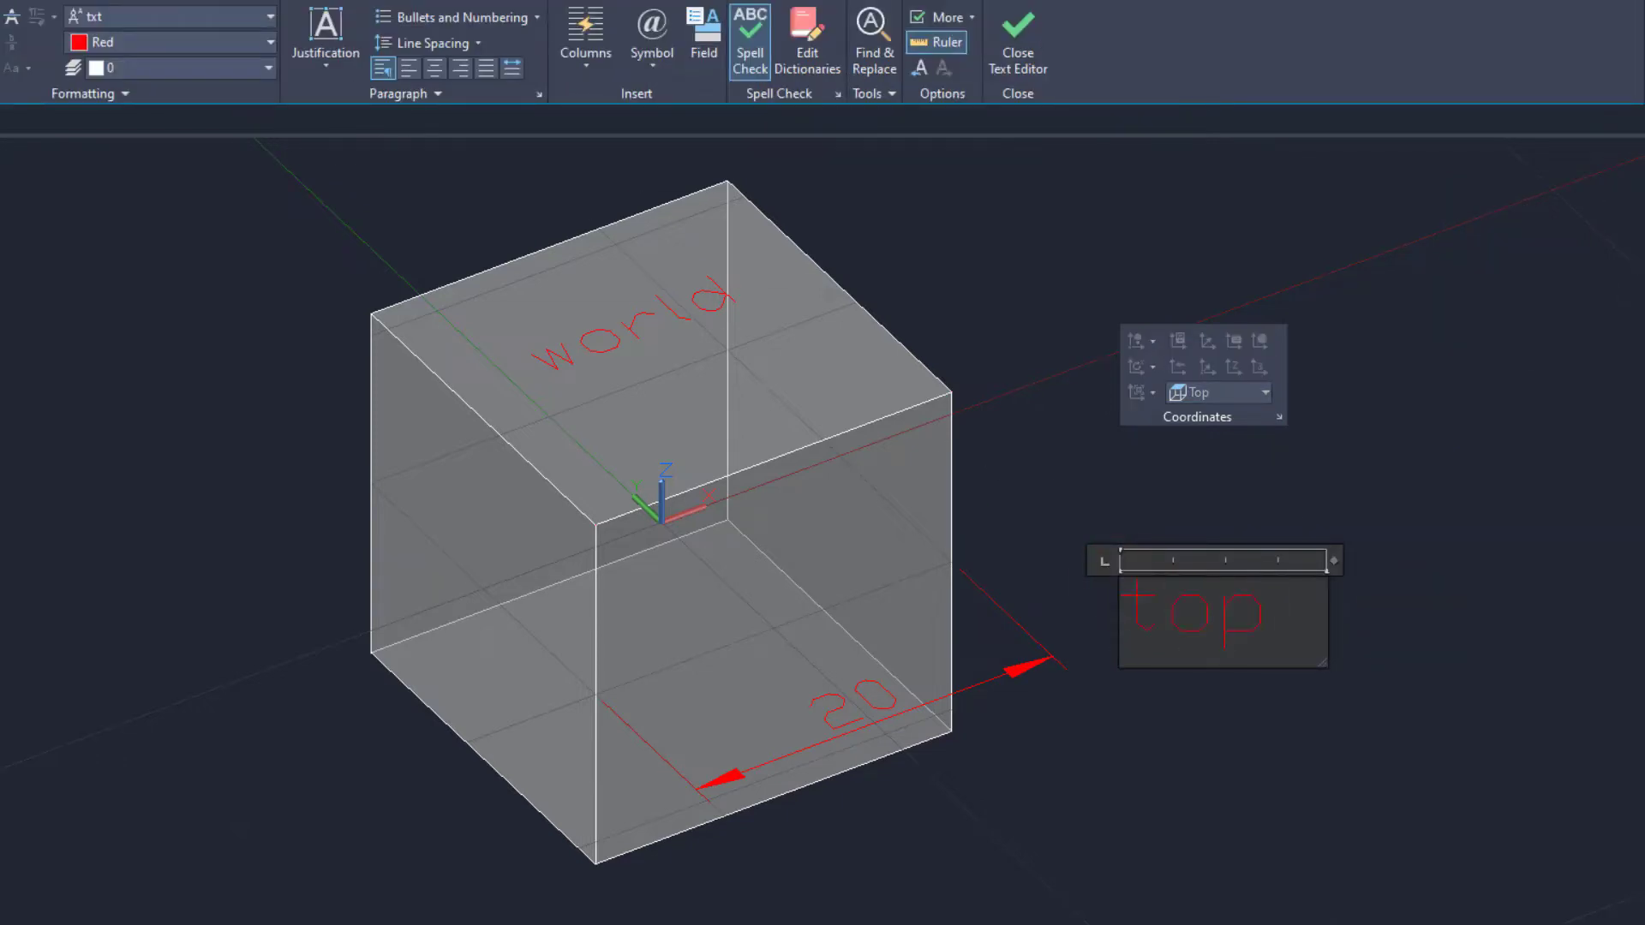
left_click(1333, 558)
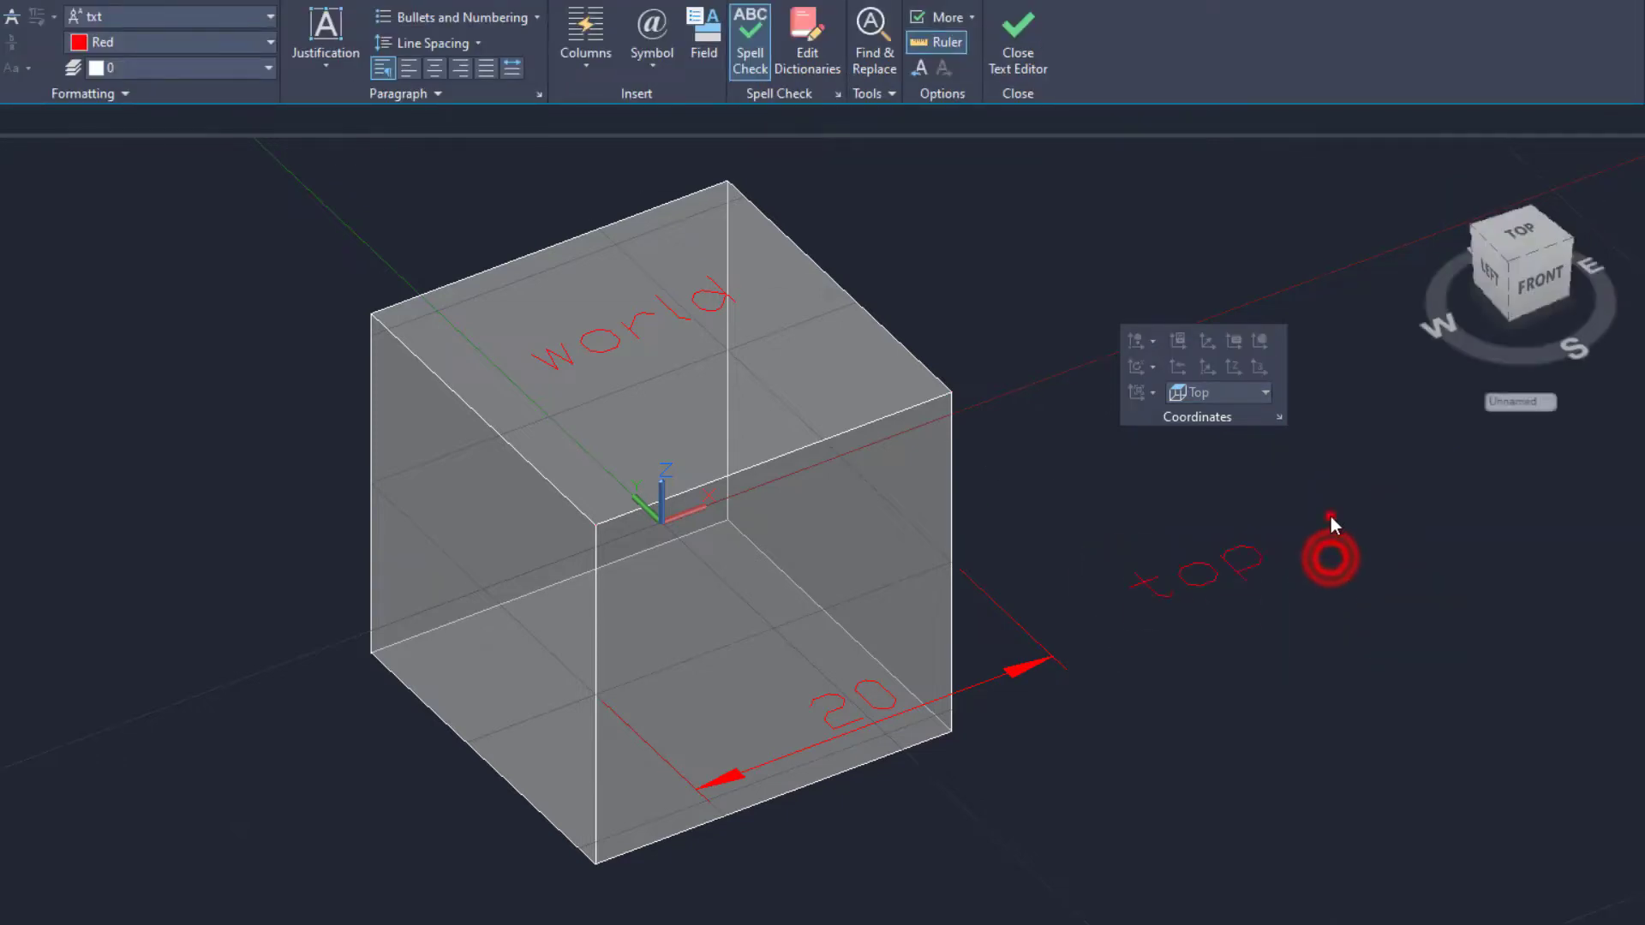
Move the 'top' text onto the cube's top face below 'world'
left_click(1261, 597)
left_click(1120, 574)
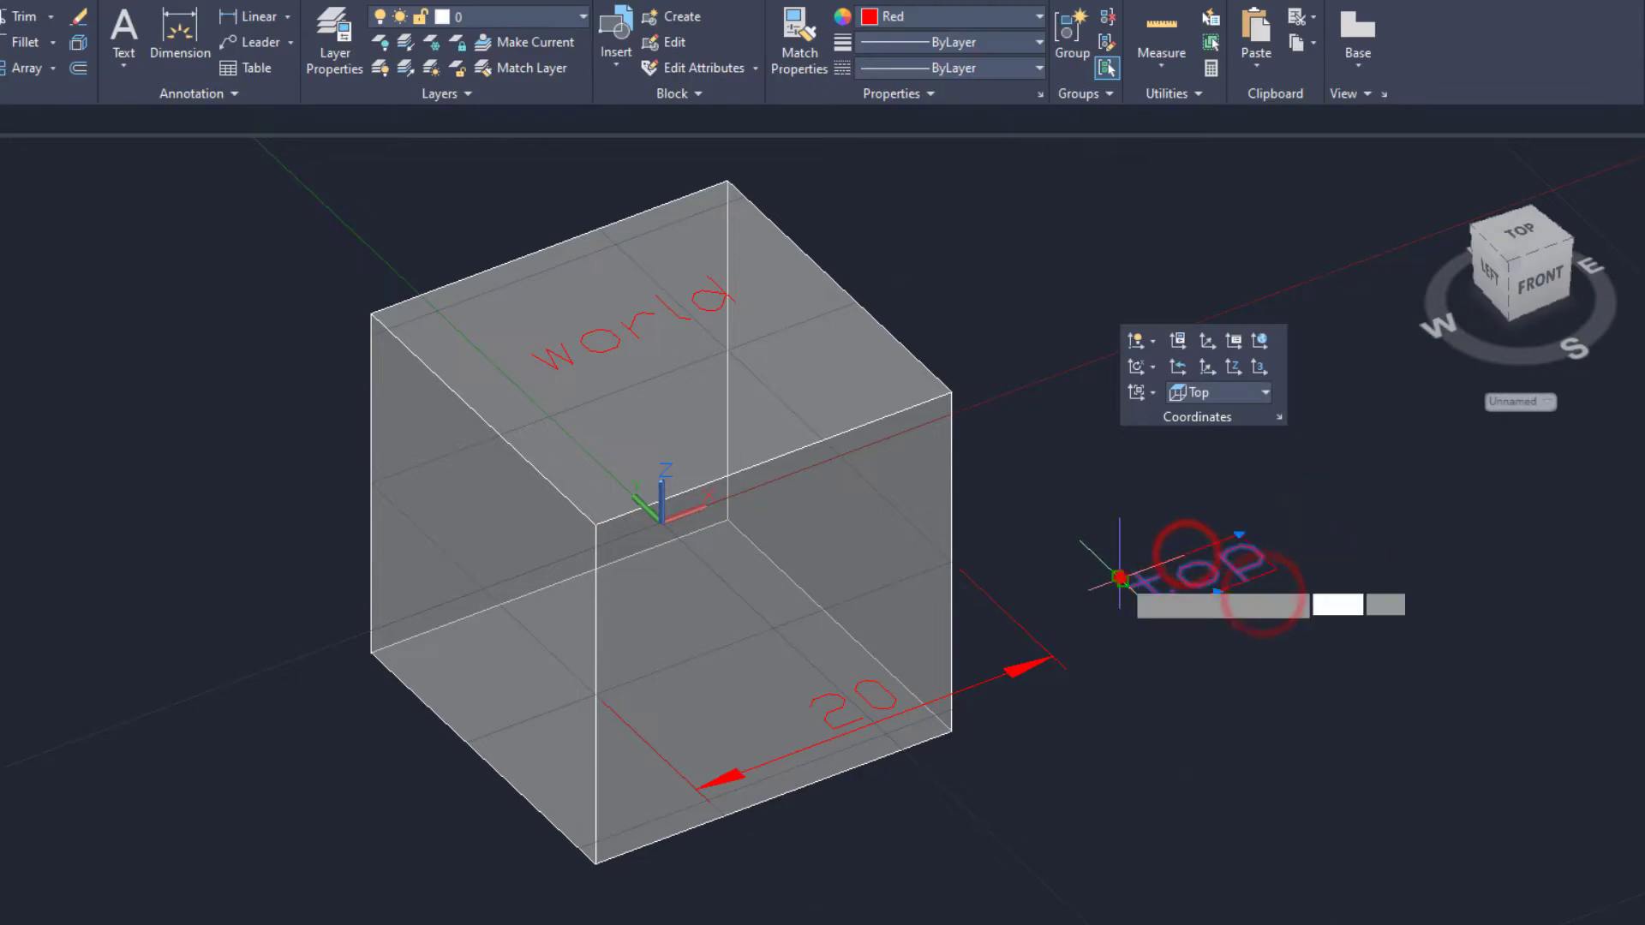
left_click(950, 394)
right_click(1135, 456)
left_click(1187, 674)
left_click(1475, 649)
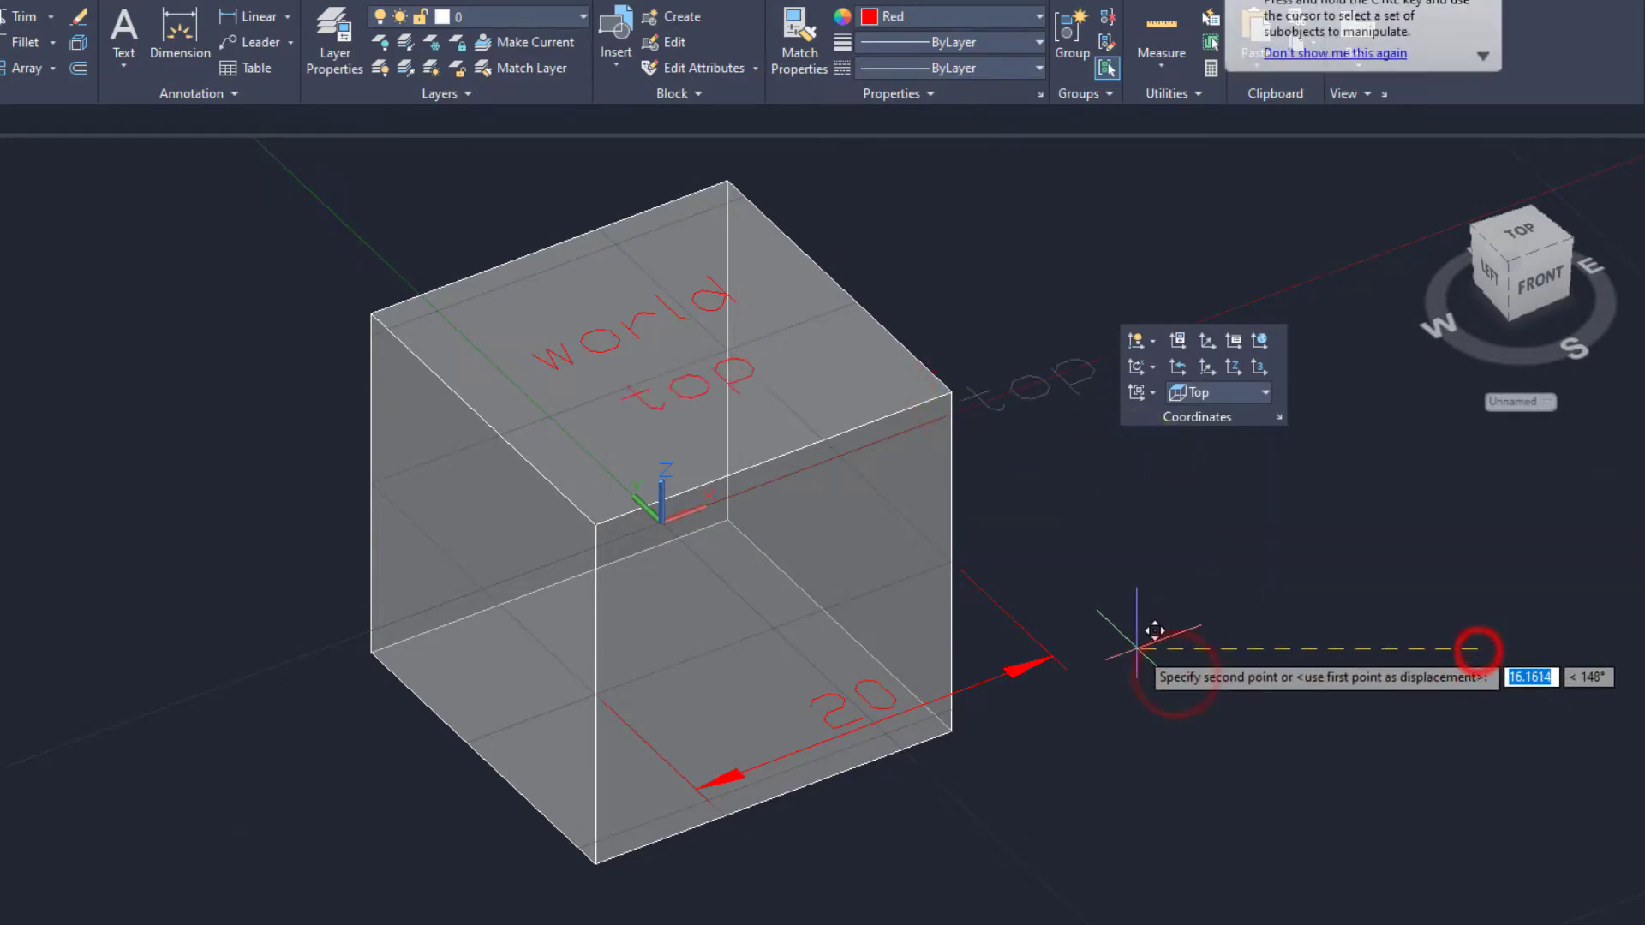
left_click(1150, 654)
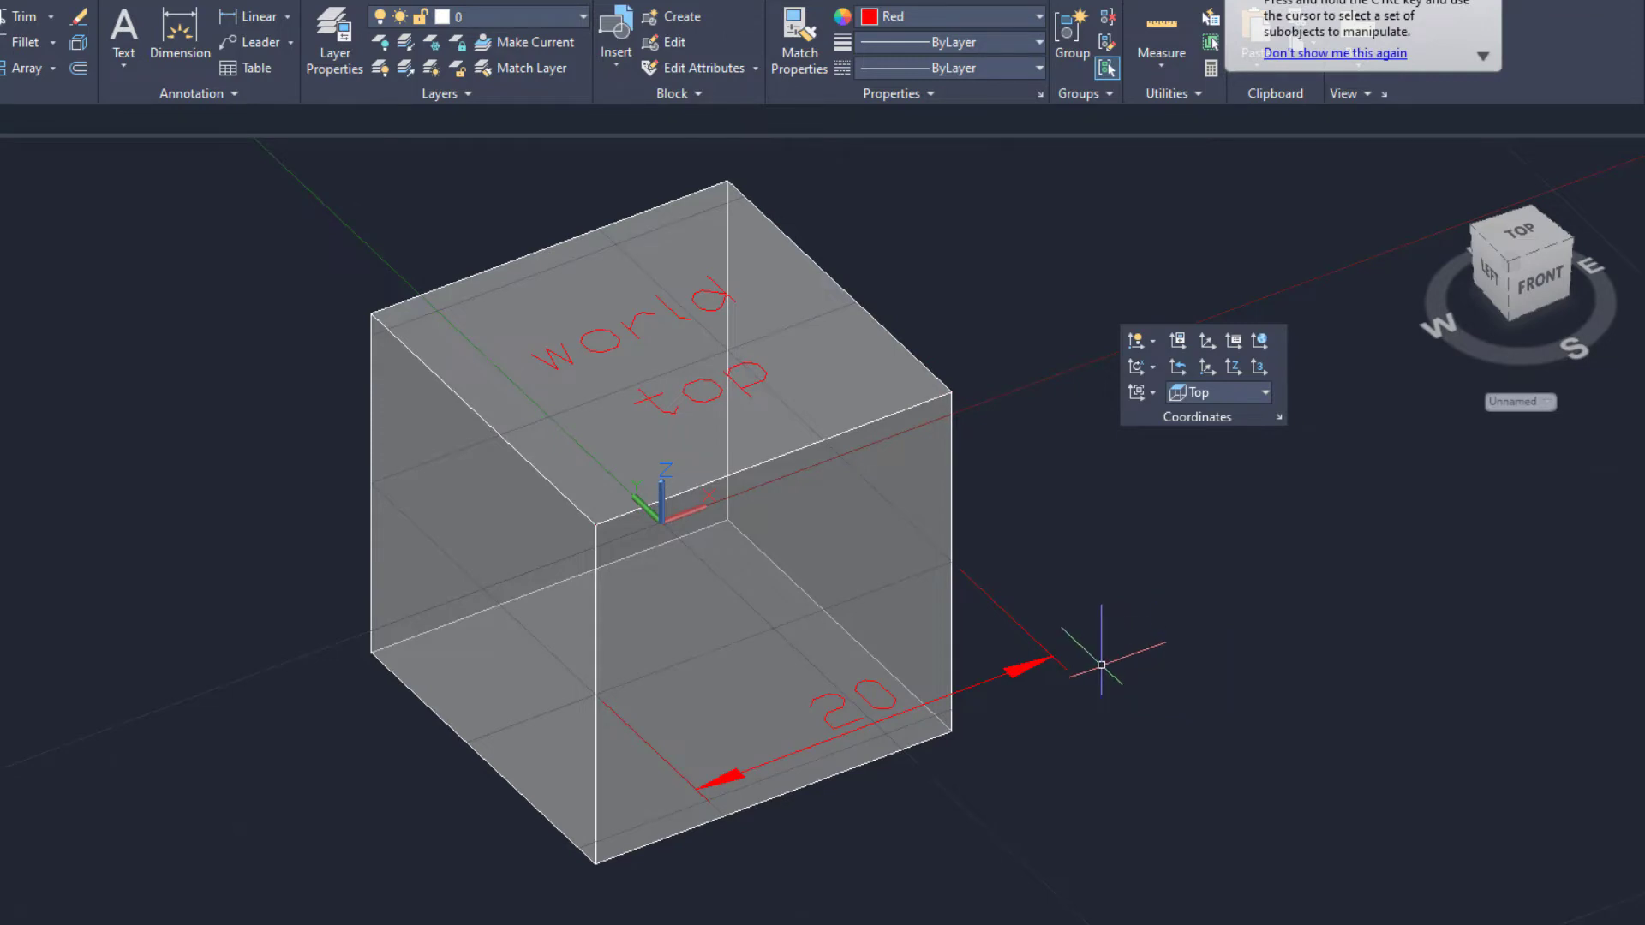
mouse_move(1101, 665)
middle_mouse_down("shift")
mouse_move(947, 525)
mouse_move(967, 544)
middle_mouse_up("shift")
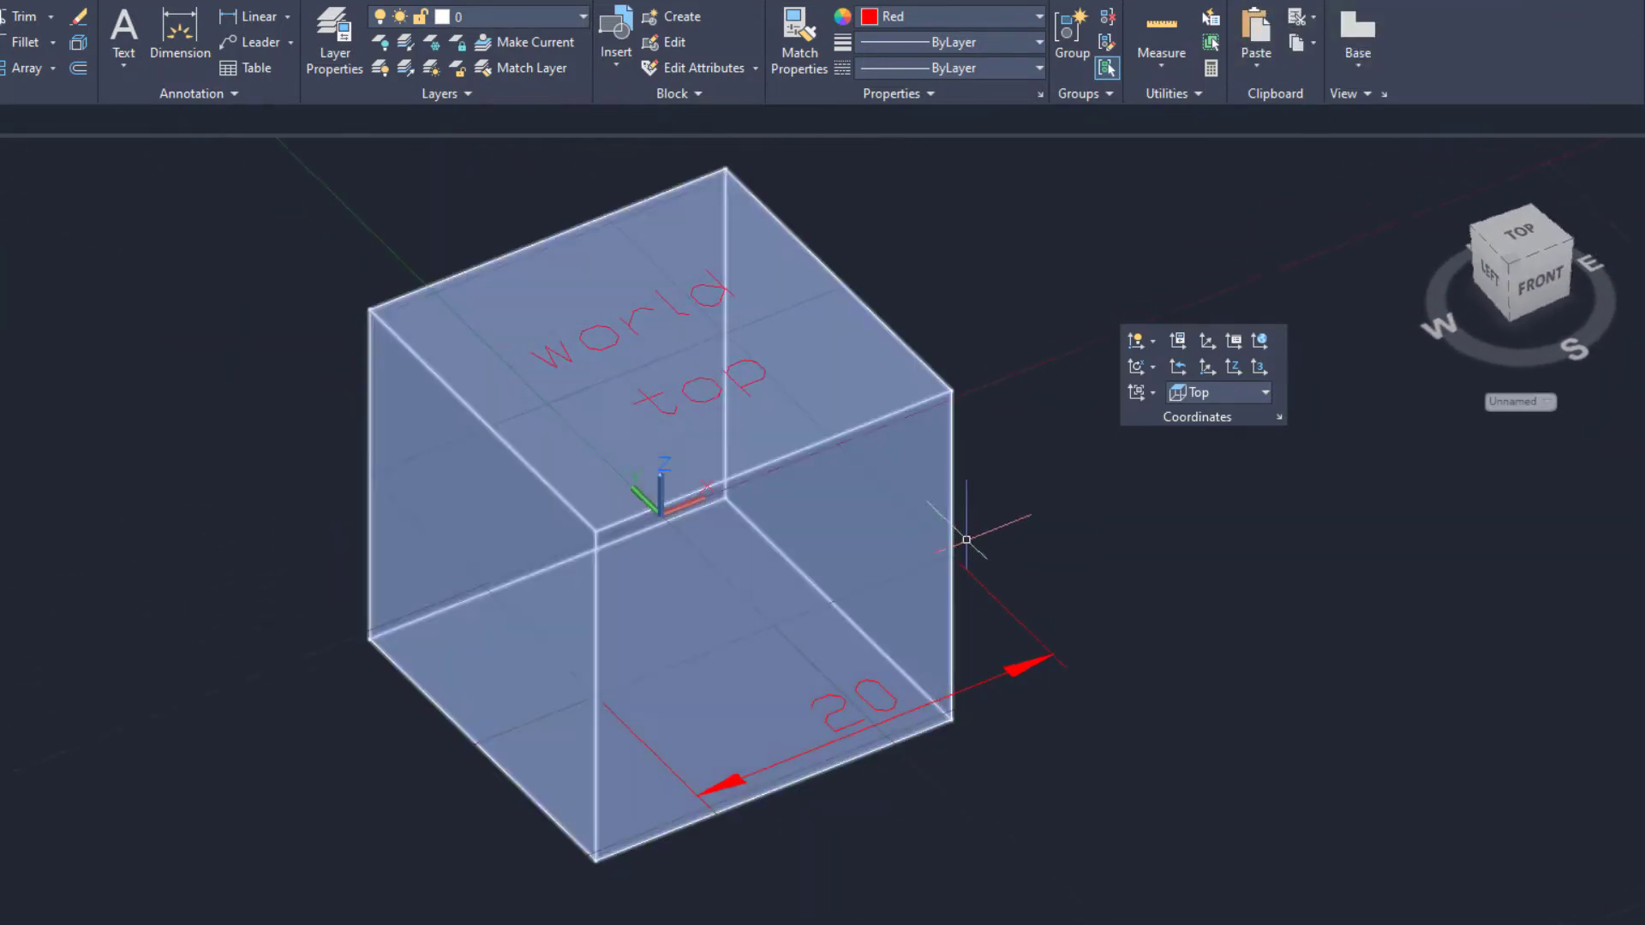
Switch the UCS to the Bottom preset, check the cube from below, then return Home
left_click(1229, 395)
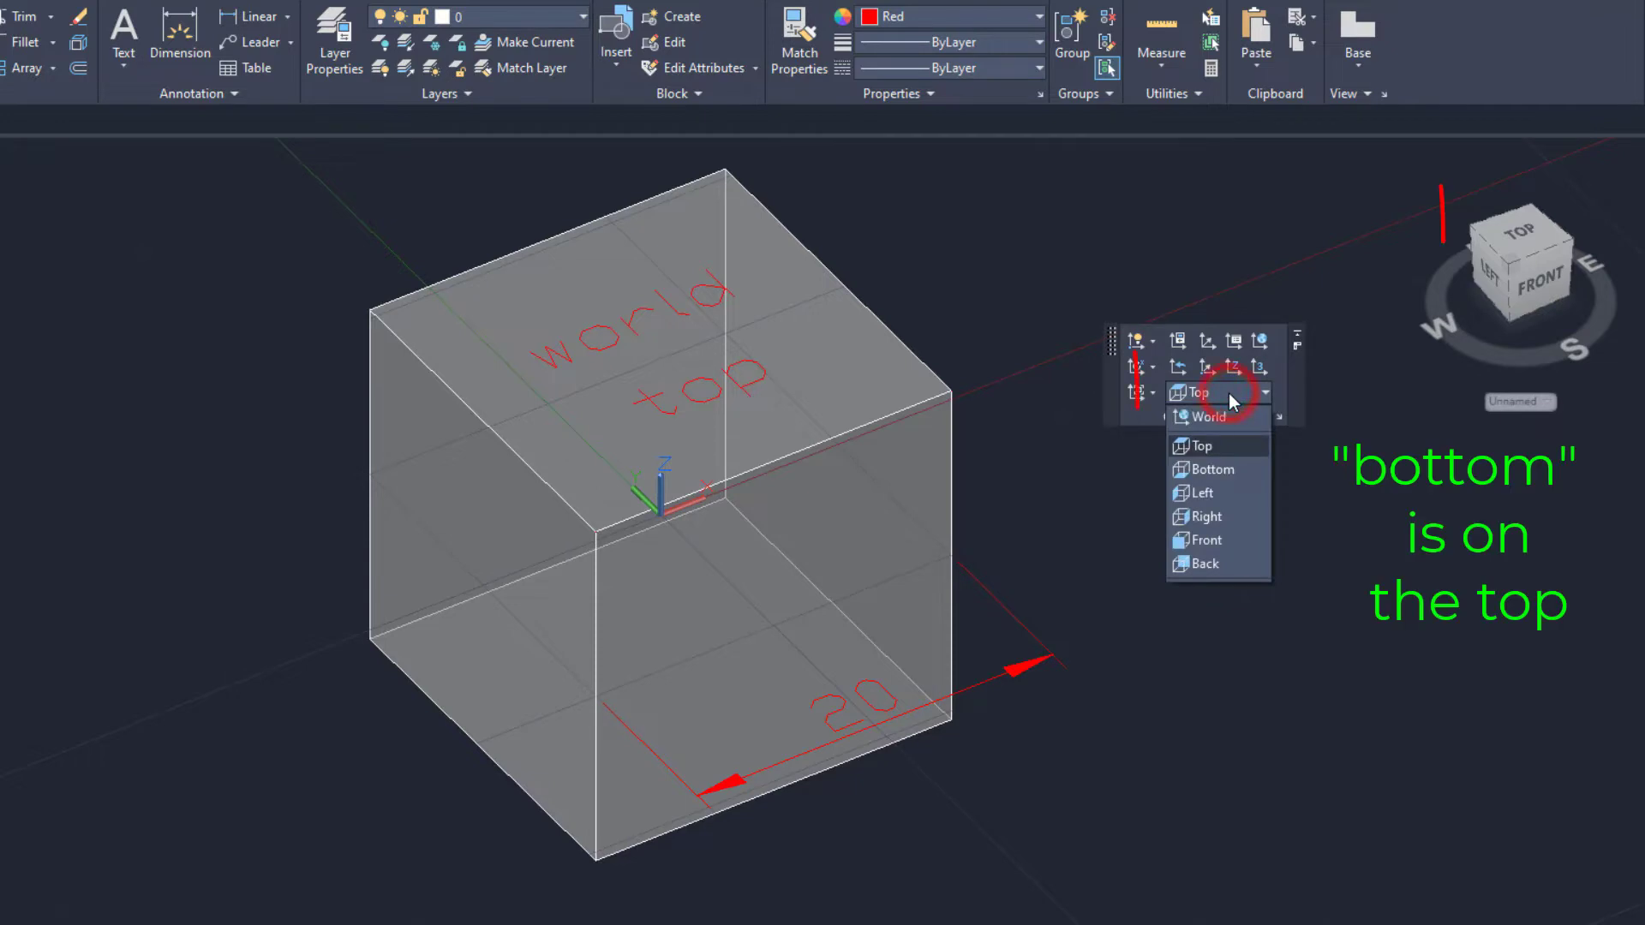
left_click(1221, 471)
mouse_move(1507, 298)
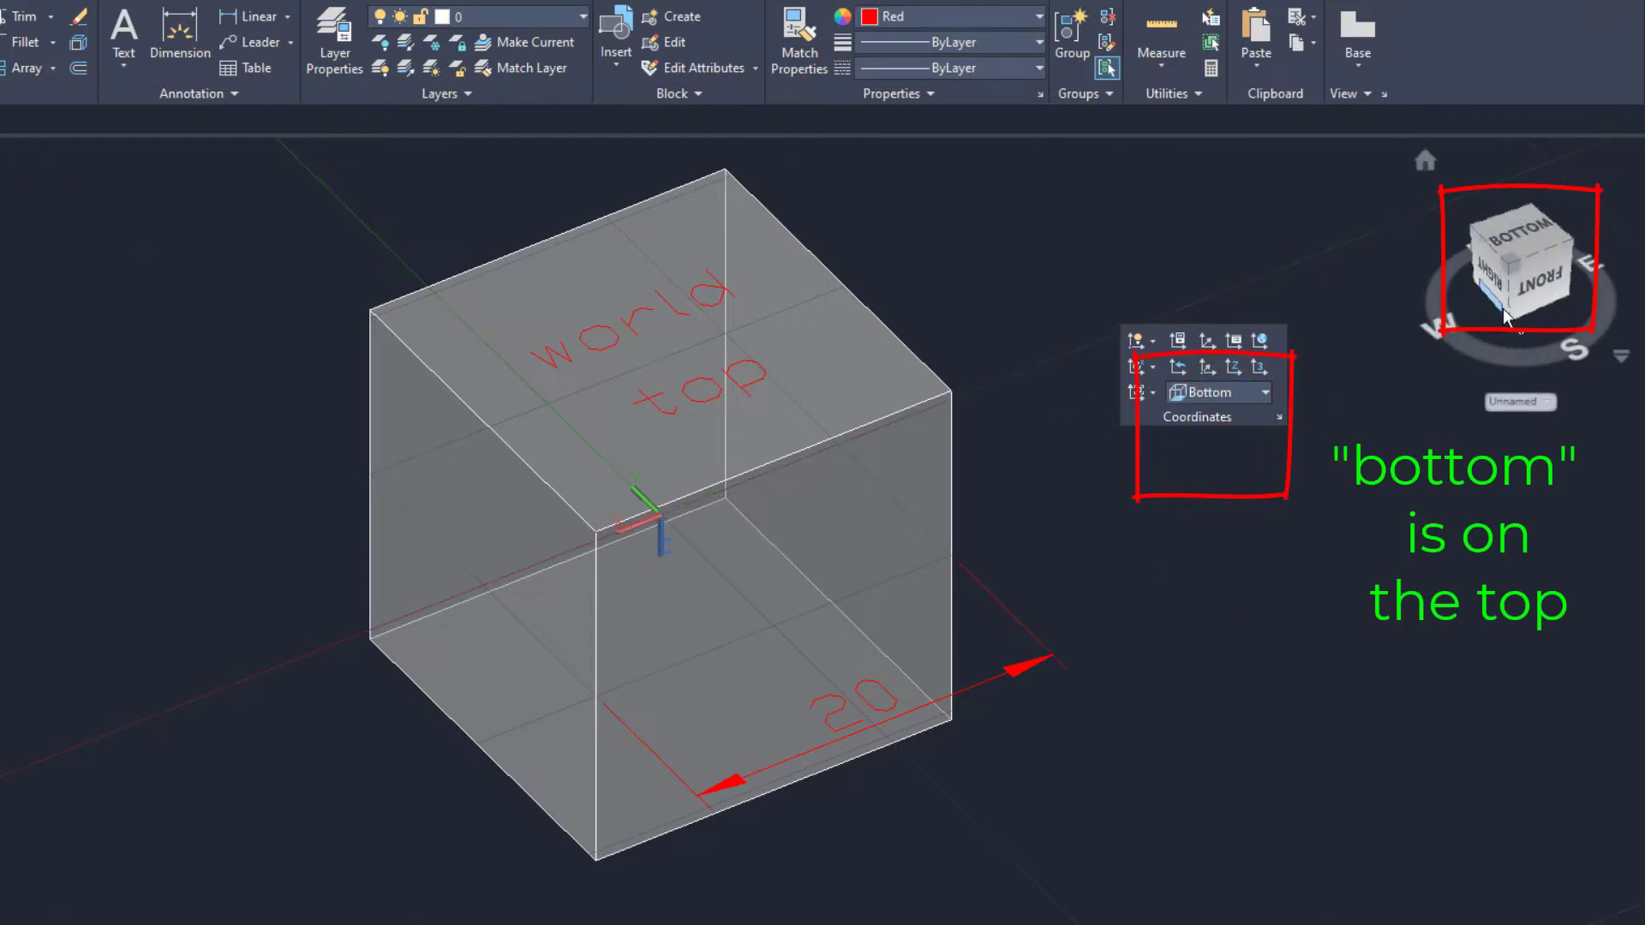
left_click(1548, 304)
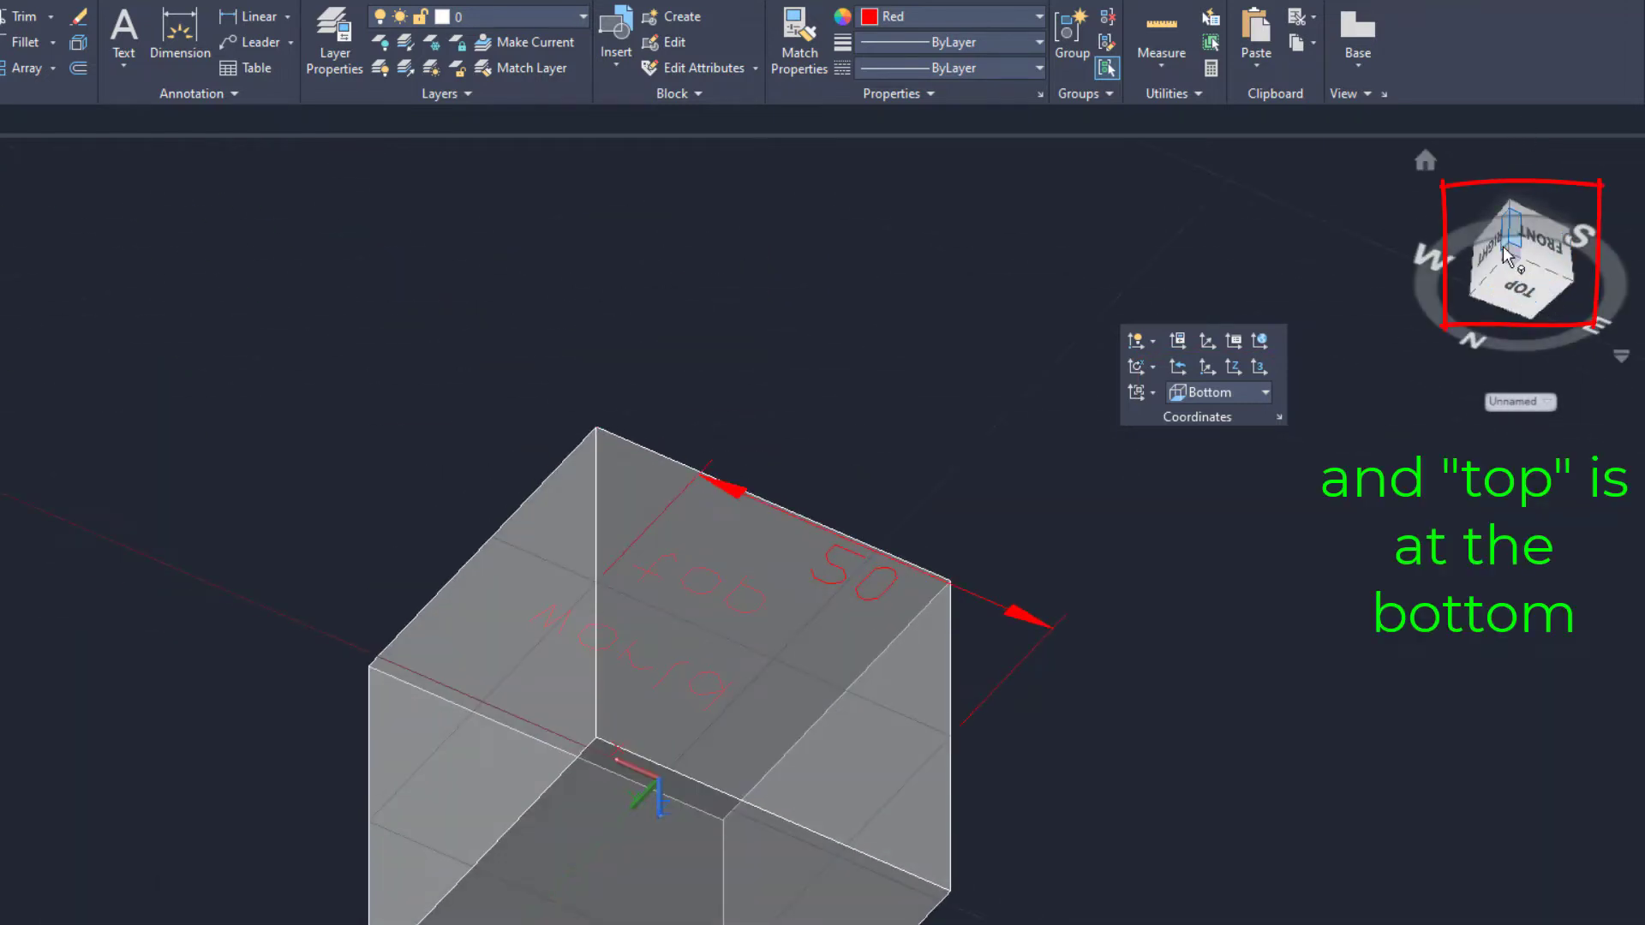
left_click(1429, 163)
middle_click_drag(1054, 511, 966, 558, "shift")
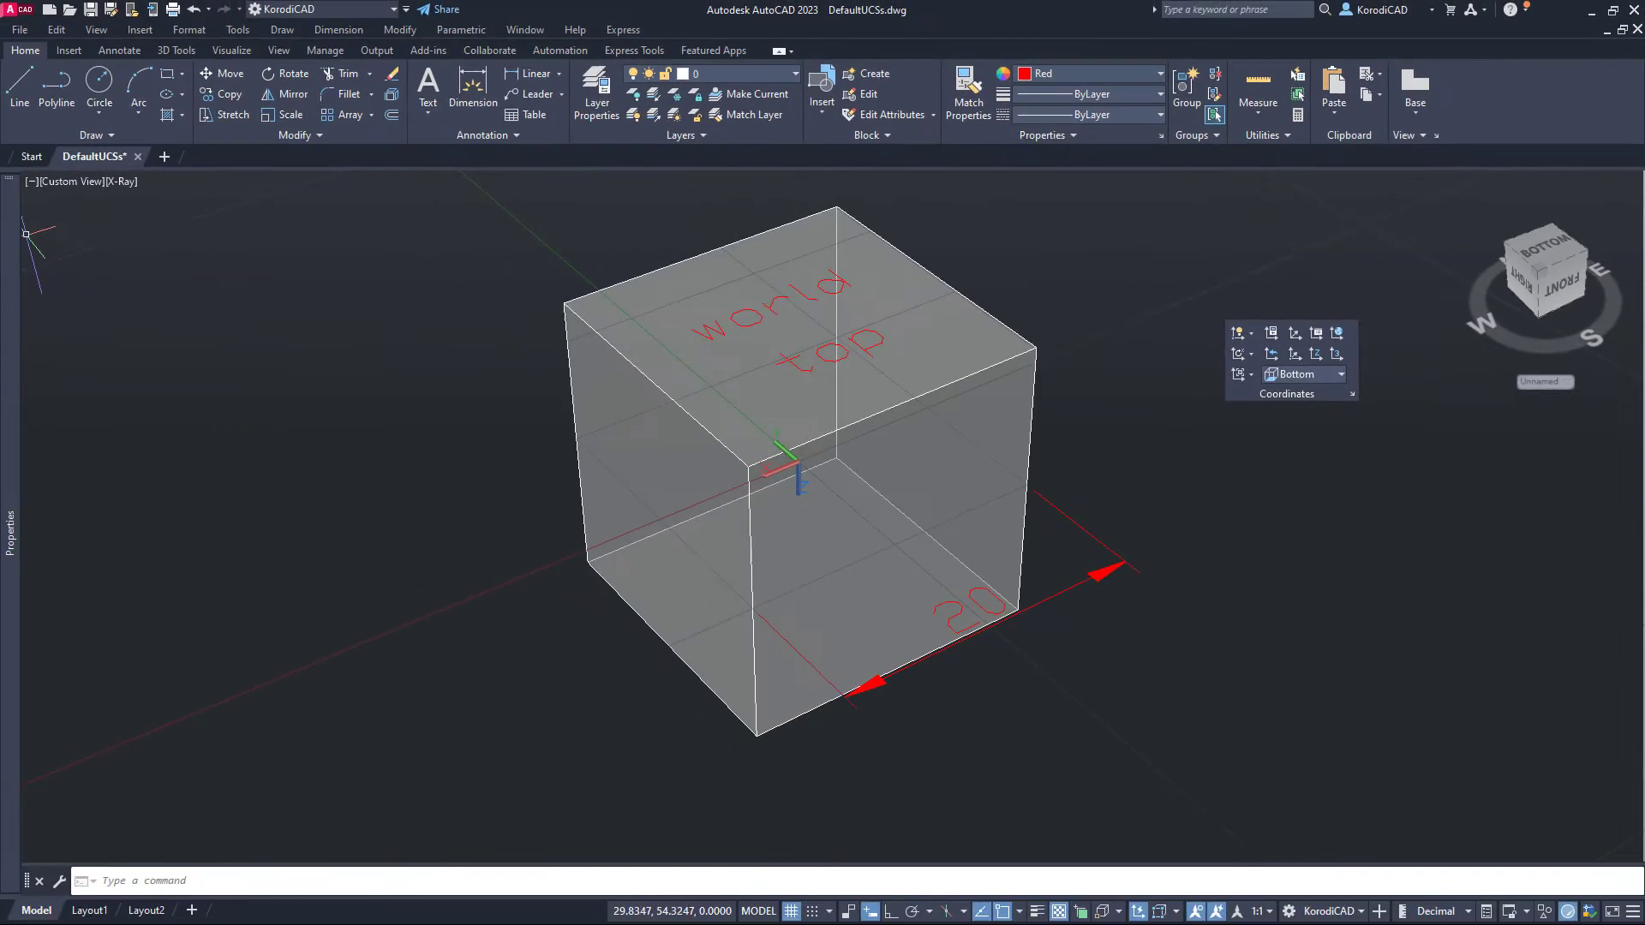
Make Yellow the current colour and write the multiline text 'bottom'
left_click(184, 232)
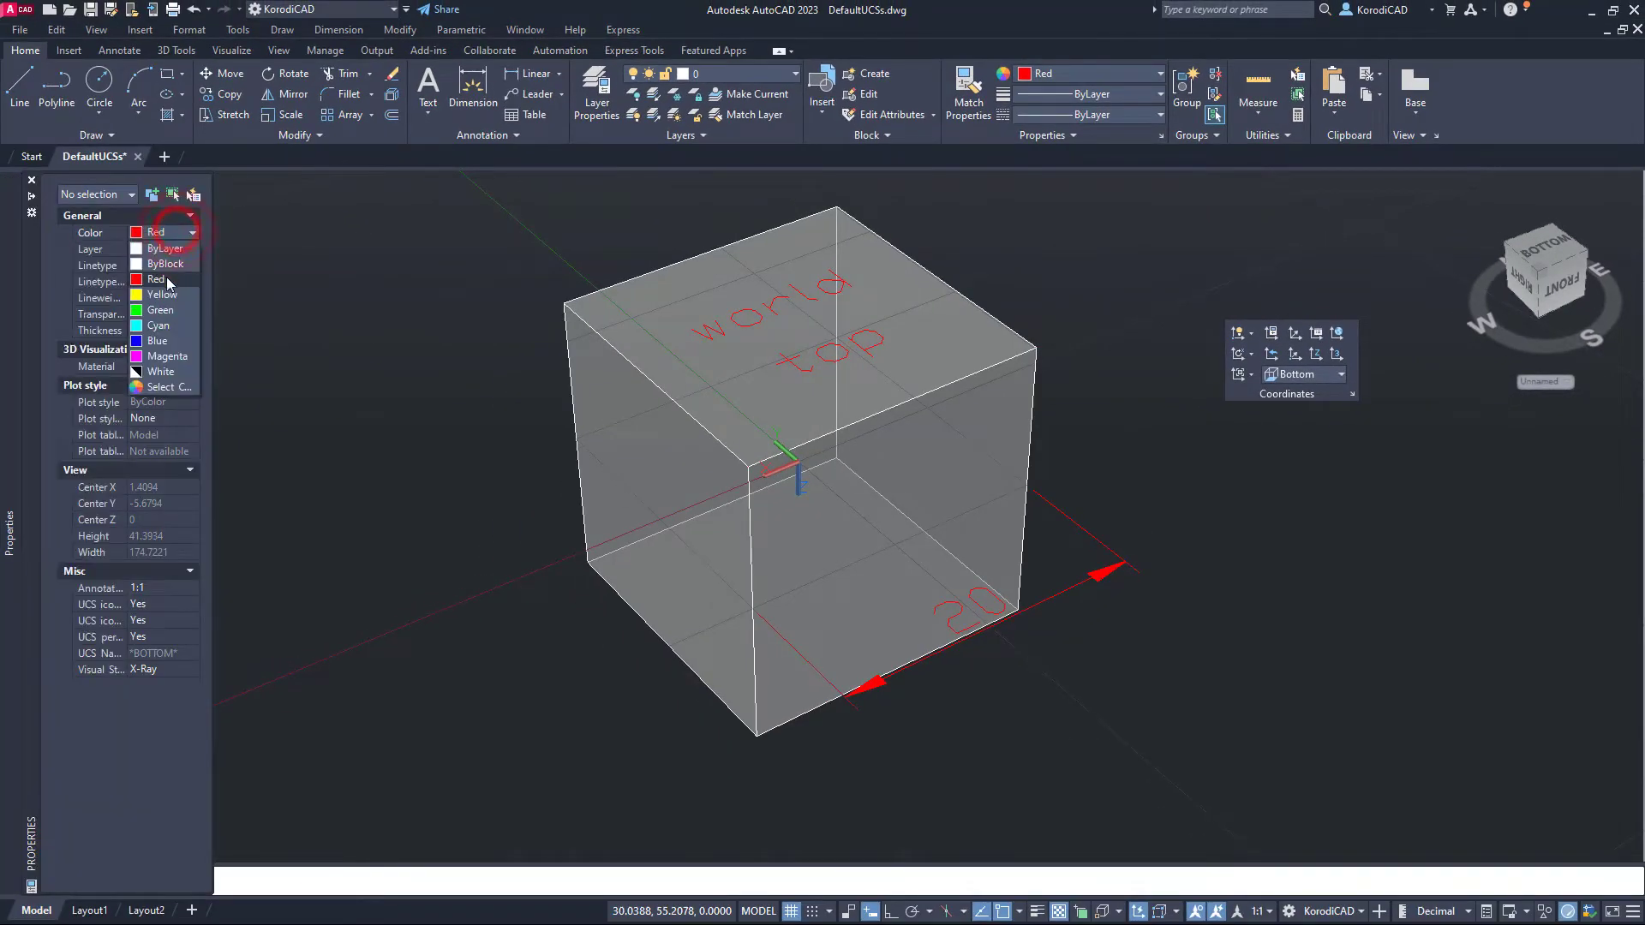
left_click(169, 297)
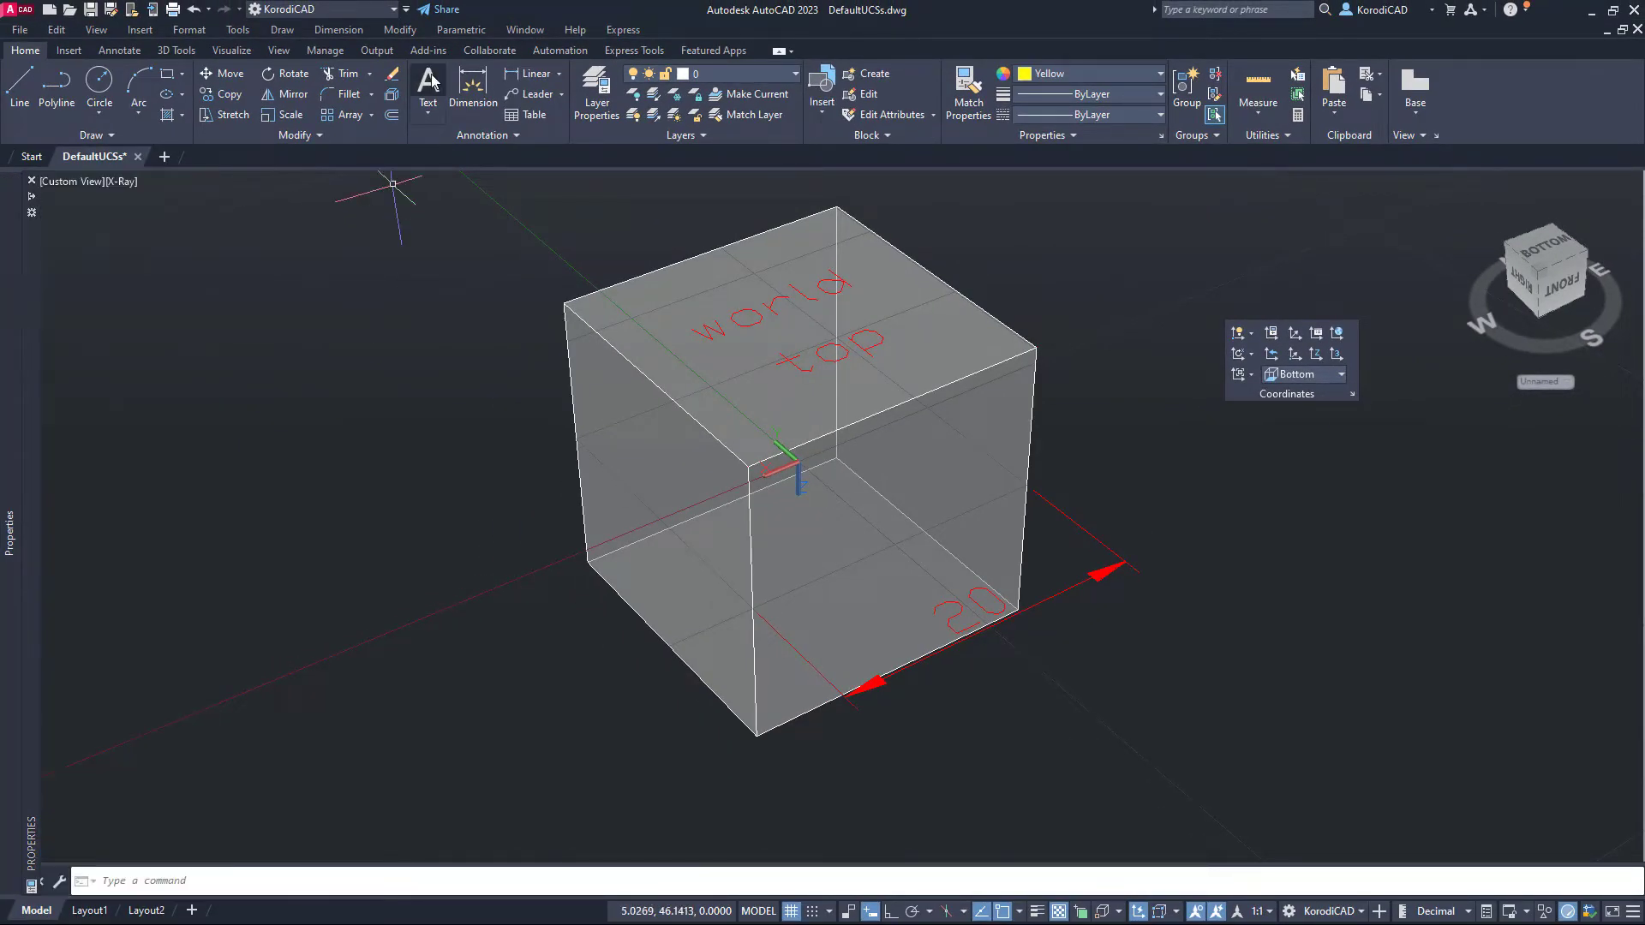
left_click(428, 83)
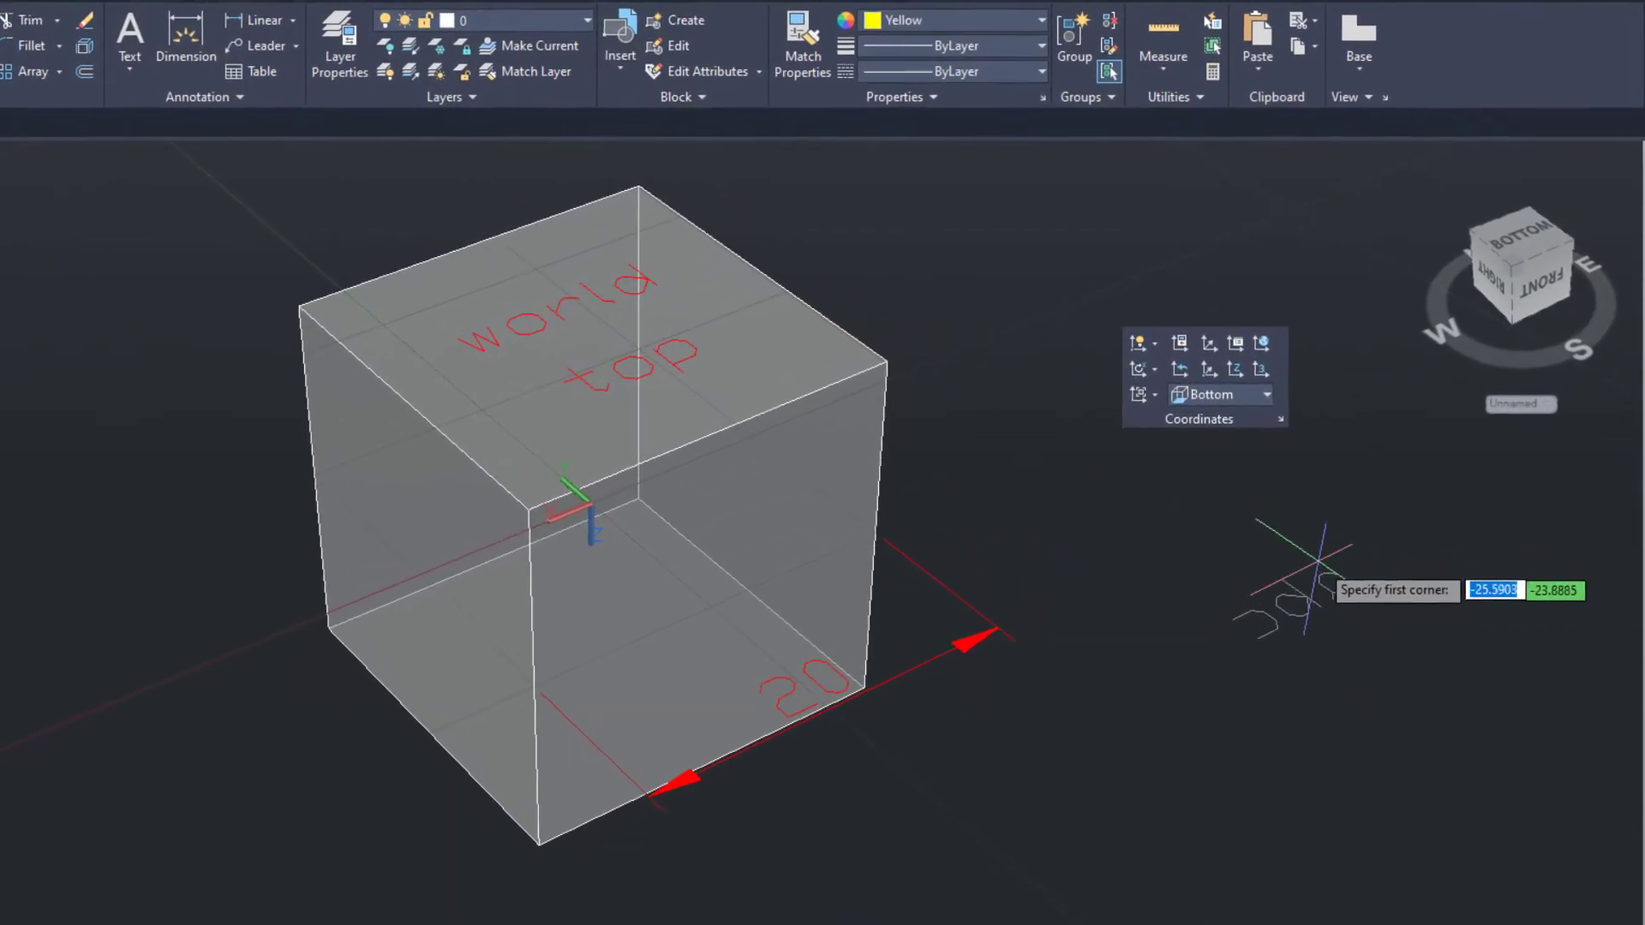
left_click(1310, 565)
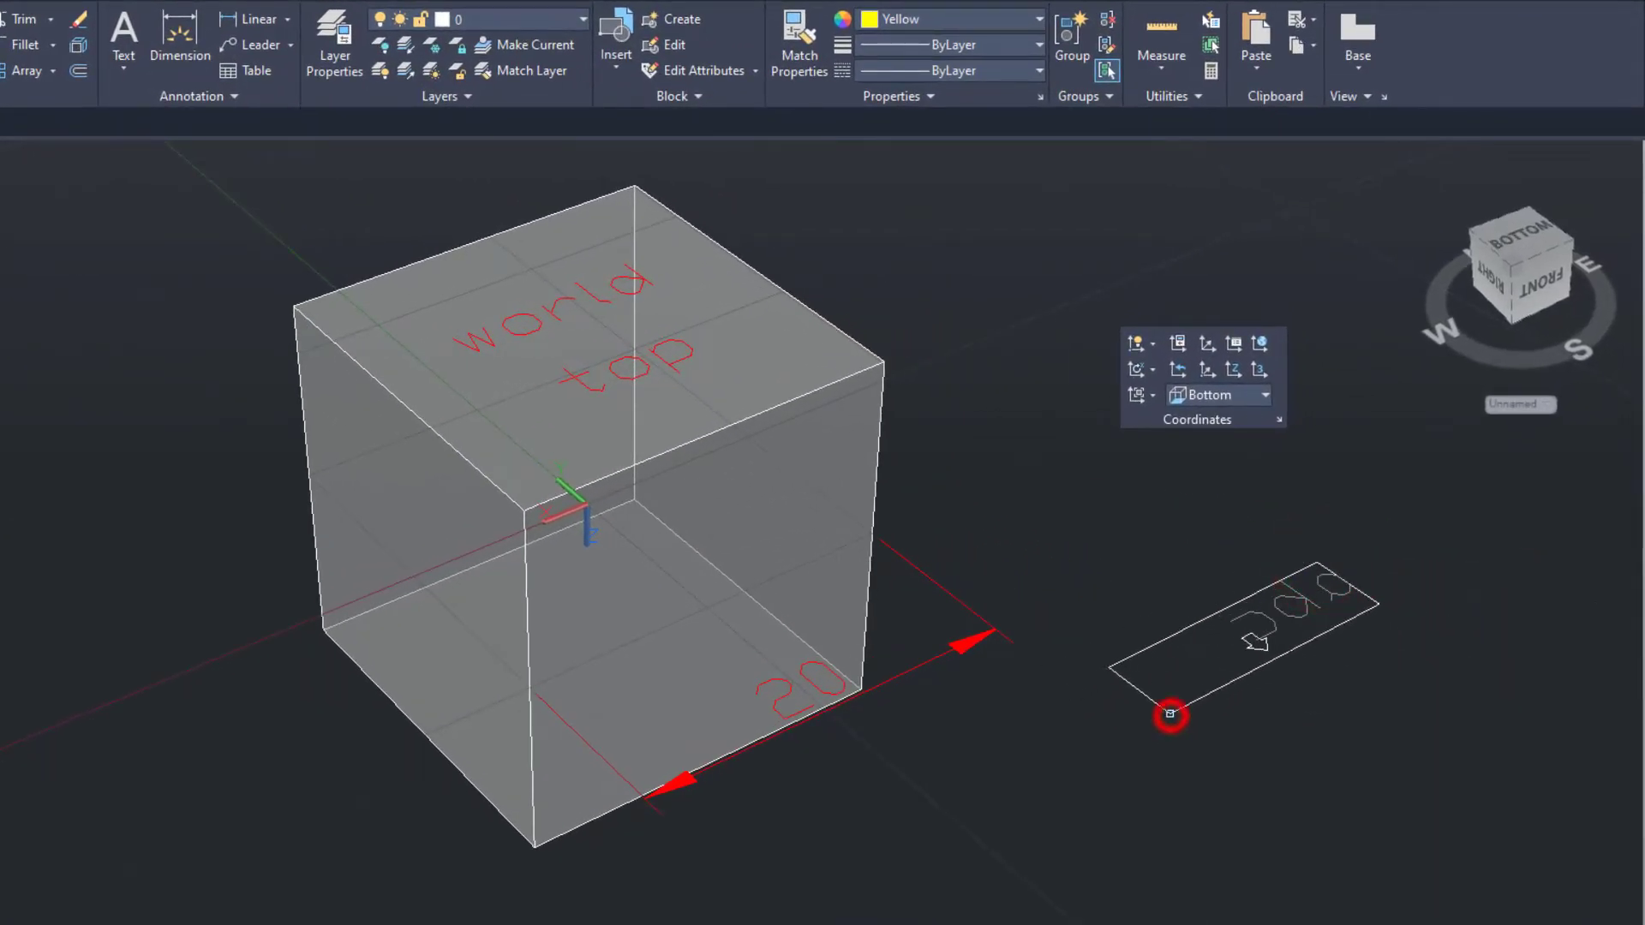
left_click(1170, 713)
type("bottom")
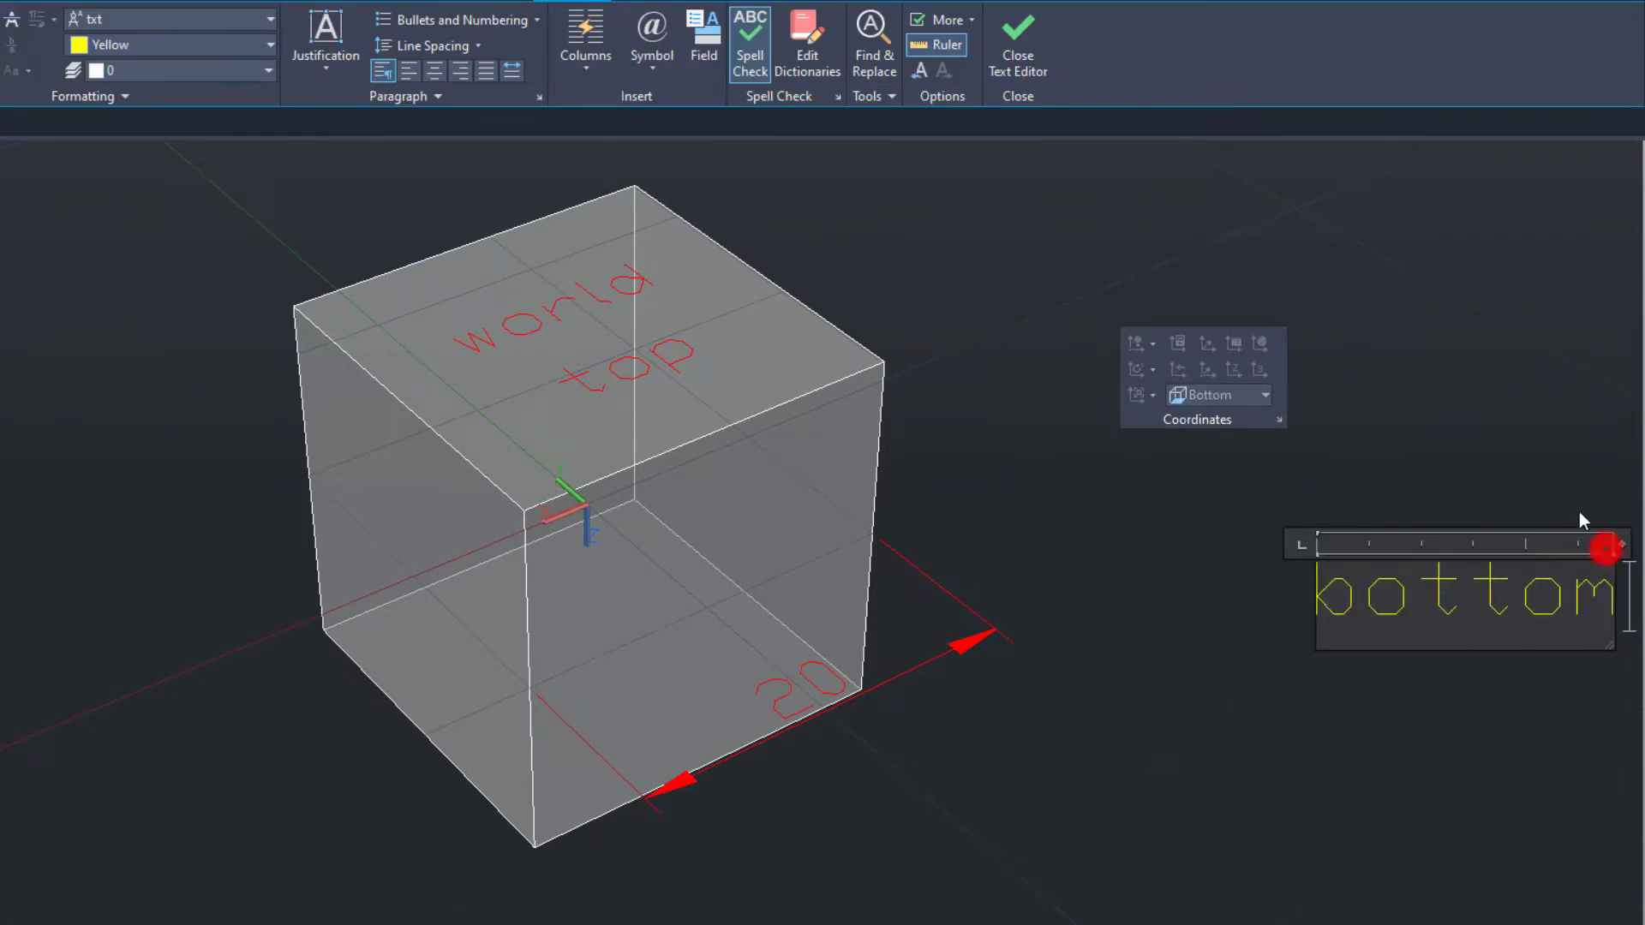
left_click(1602, 549)
Move the 'bottom' text onto the cube's bottom face
left_click(1330, 619)
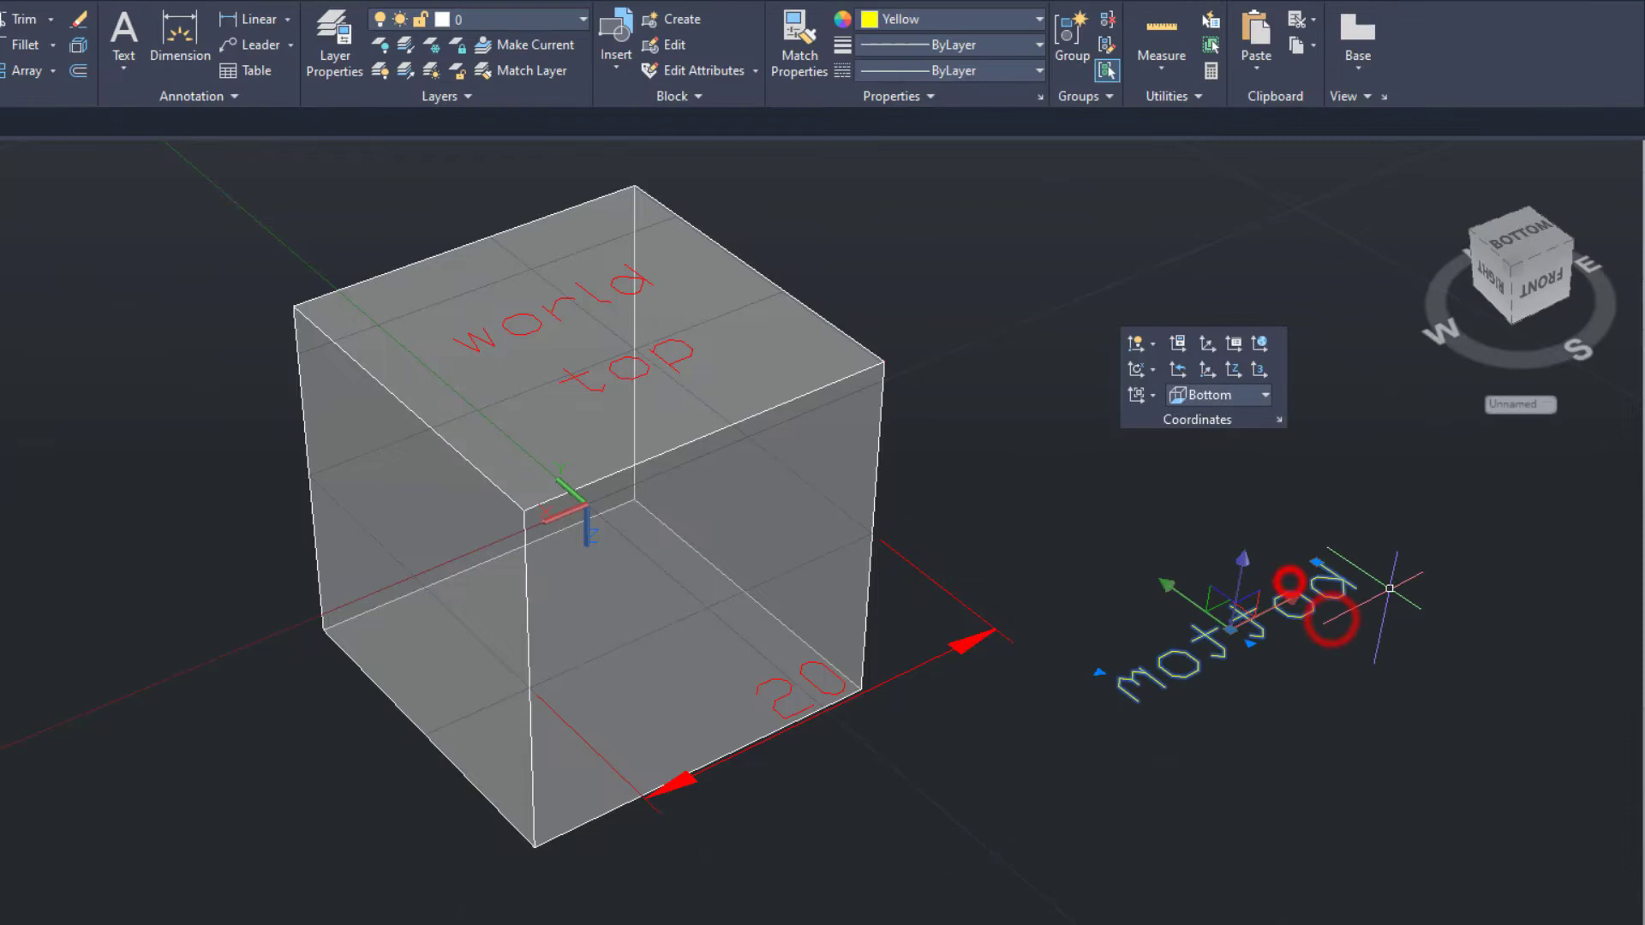
left_click(1321, 553)
left_click(533, 848)
right_click(737, 851)
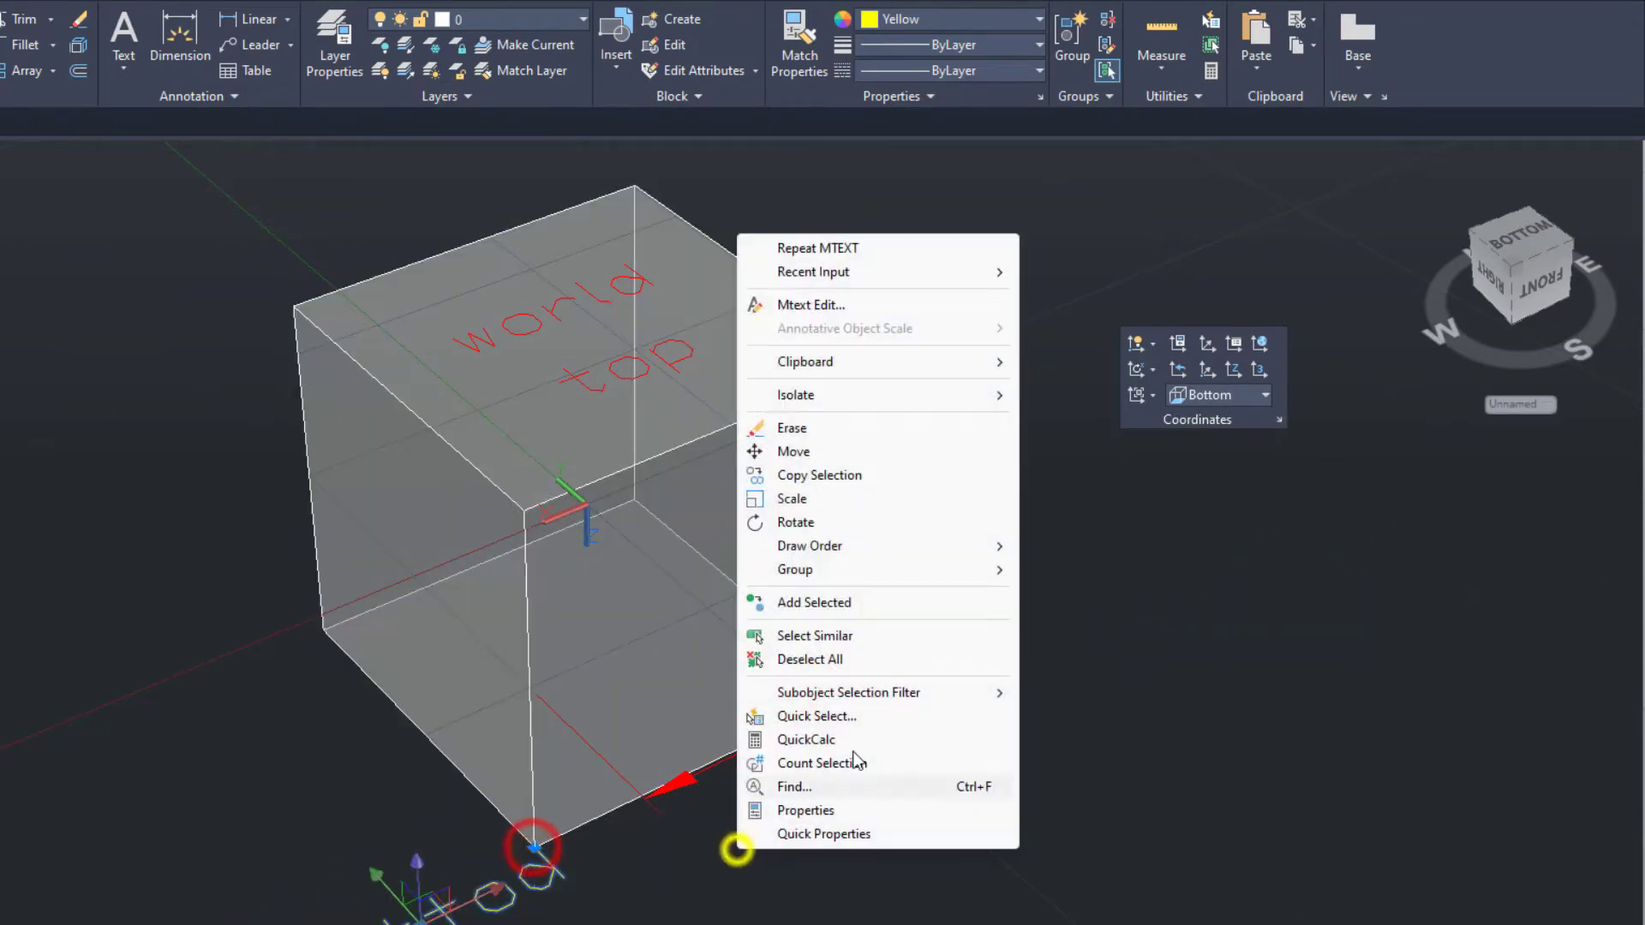
left_click(813, 451)
left_click(1043, 900)
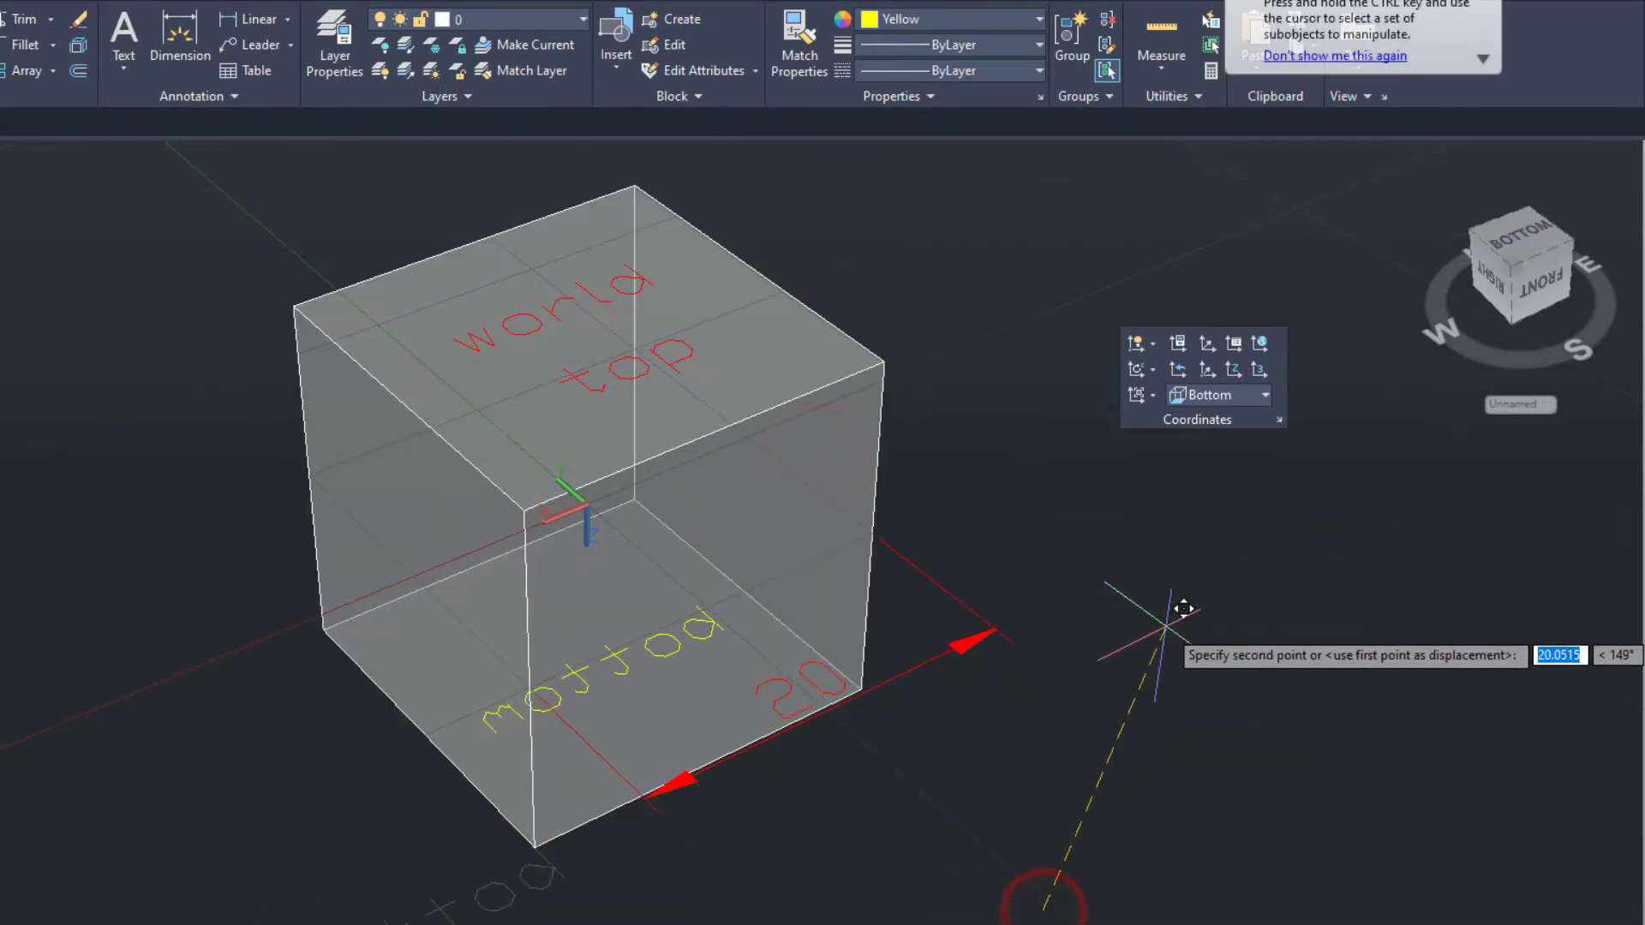
left_click(1167, 626)
mouse_move(735, 572)
middle_mouse_down("shift")
mouse_move(709, 565)
mouse_move(760, 370)
mouse_move(660, 418)
mouse_move(610, 726)
mouse_move(617, 661)
middle_mouse_up("shift")
middle_click_drag(716, 651, 794, 737)
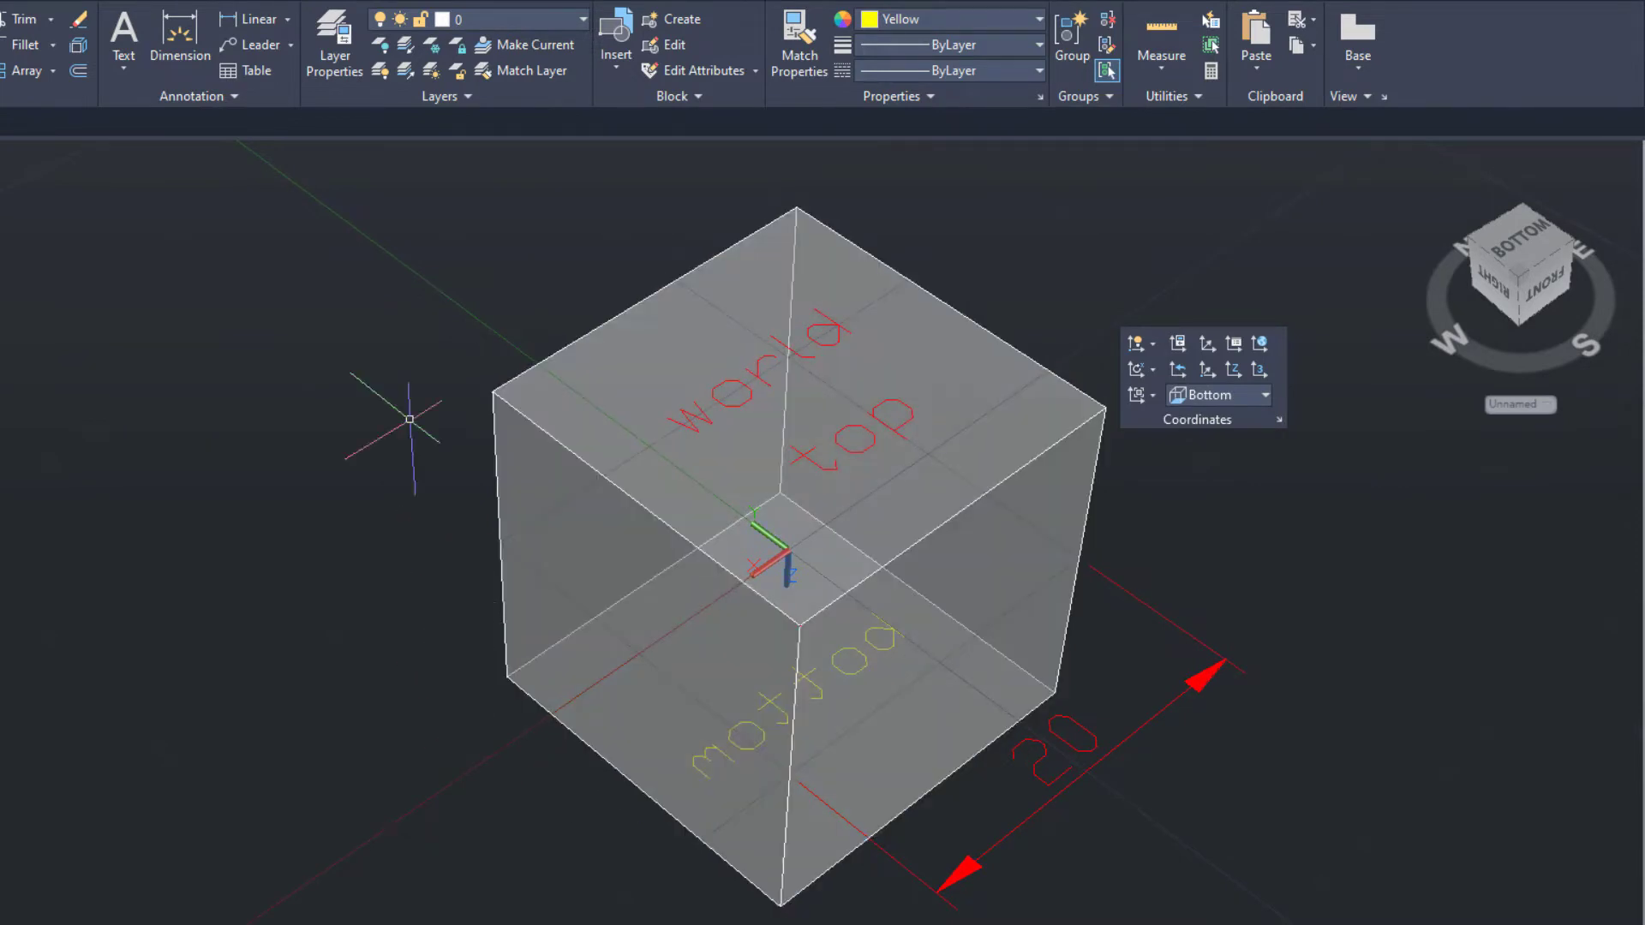
Add a yellow 20 linear dimension on another cube edge, placed left of the cube
left_click(244, 19)
left_click(782, 496)
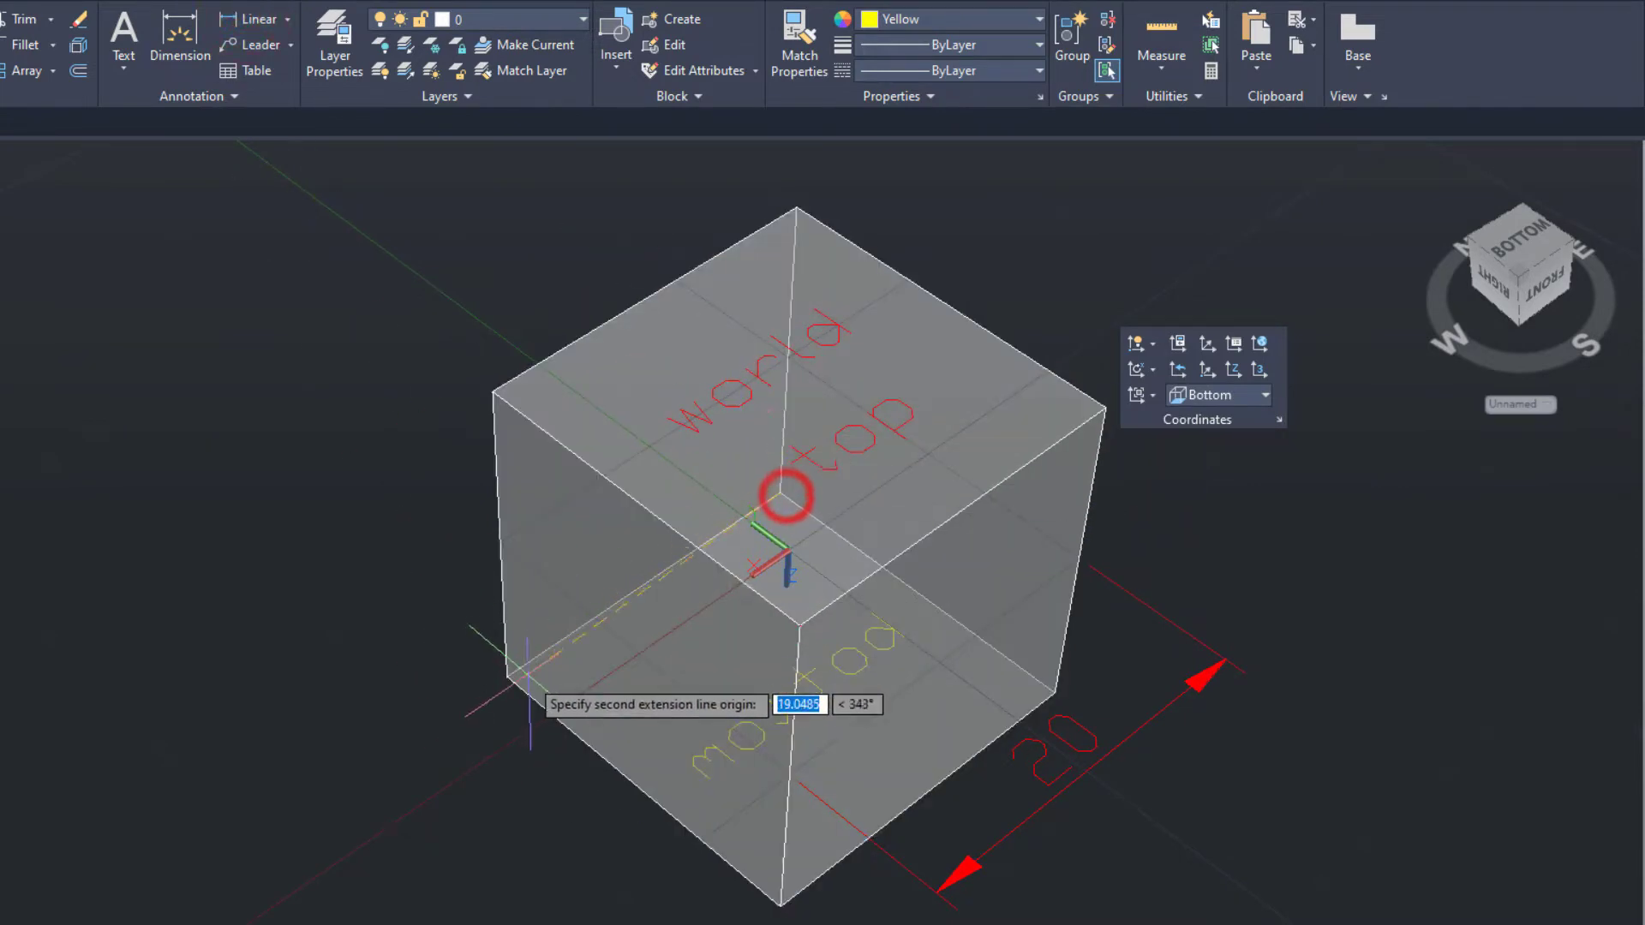
left_click(511, 679)
left_click(269, 499)
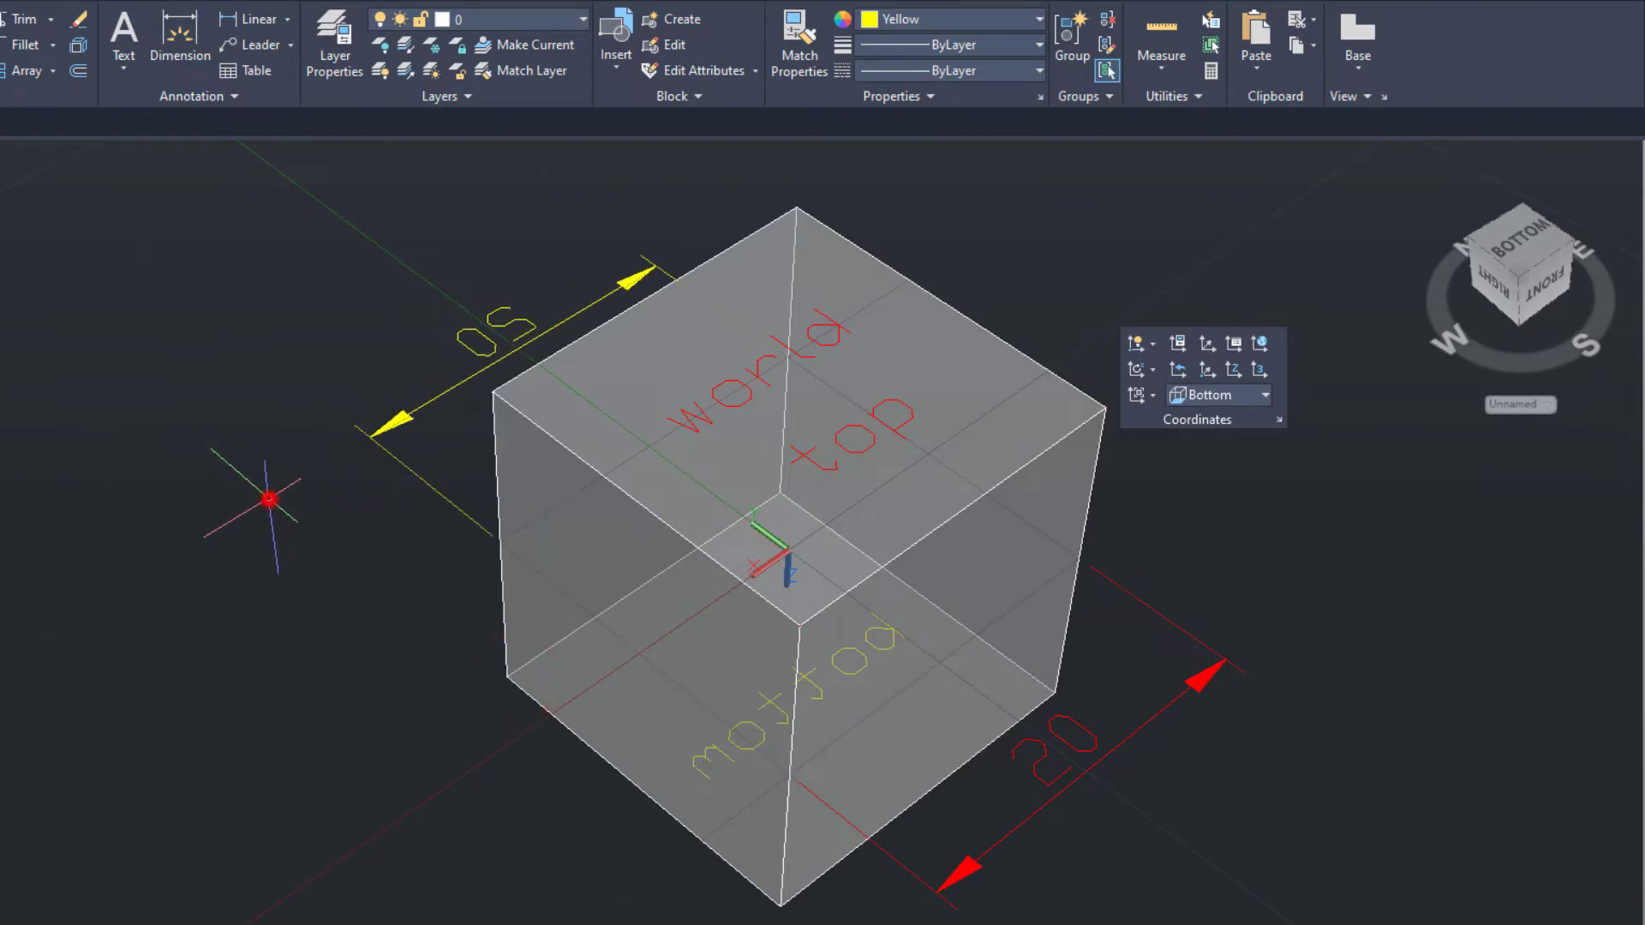
mouse_move(592, 708)
middle_mouse_down("shift")
mouse_move(691, 323)
mouse_move(906, 317)
mouse_move(617, 429)
mouse_move(599, 782)
mouse_move(569, 796)
middle_mouse_up("shift")
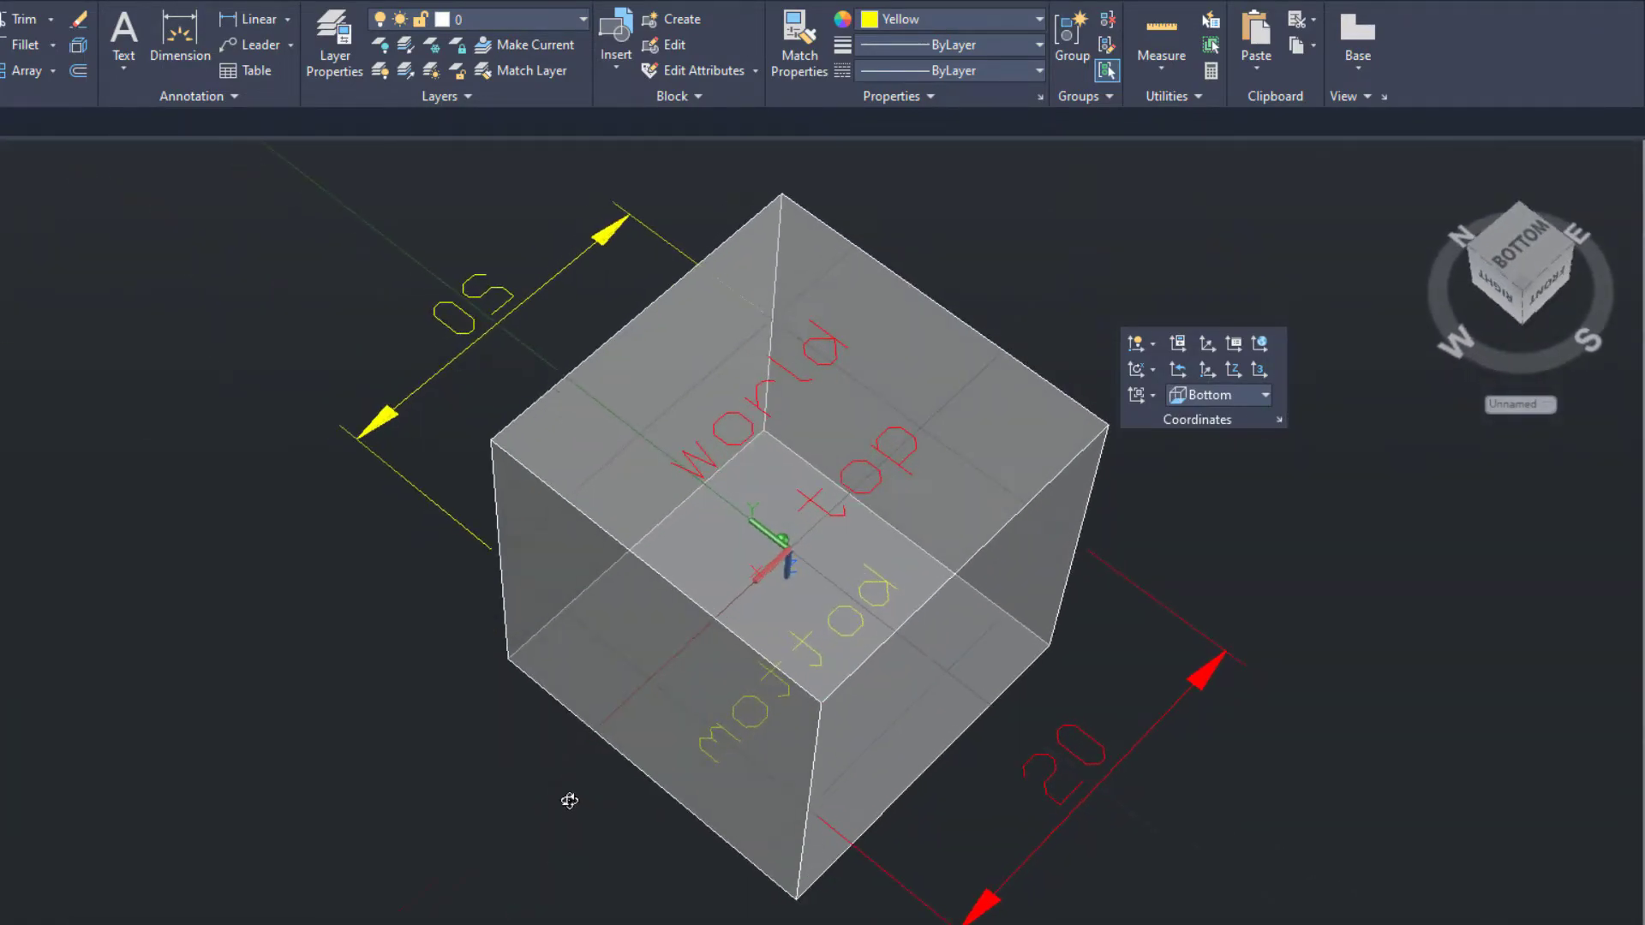
mouse_move(731, 615)
middle_mouse_down()
mouse_move(665, 672)
mouse_move(686, 653)
middle_mouse_up()
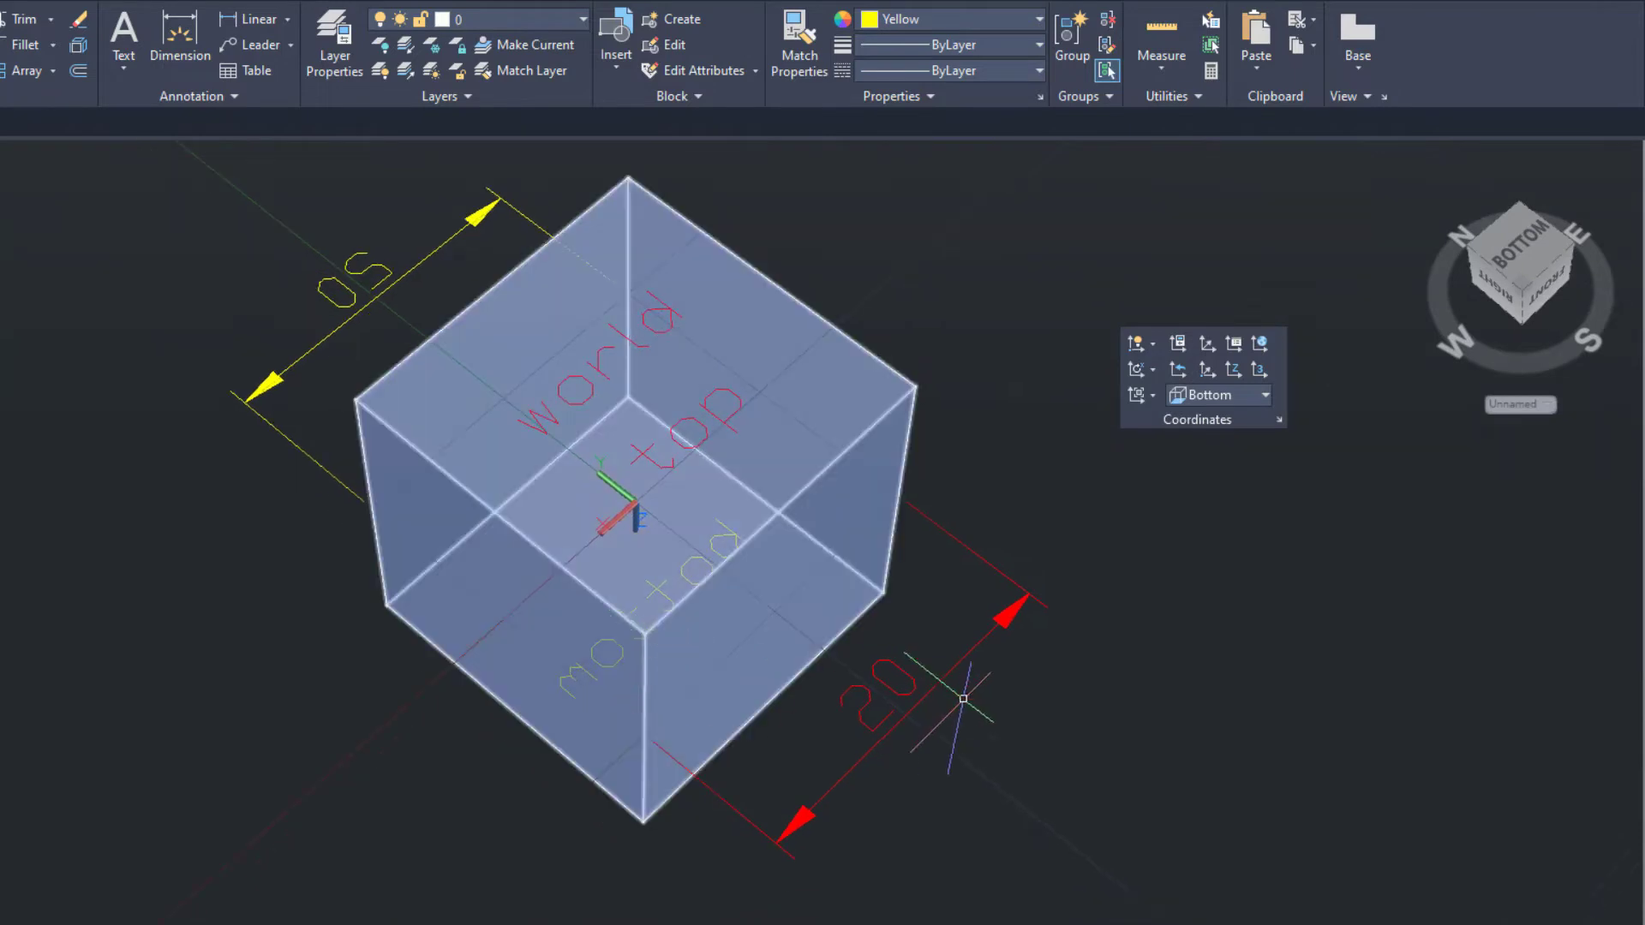
left_click(1244, 395)
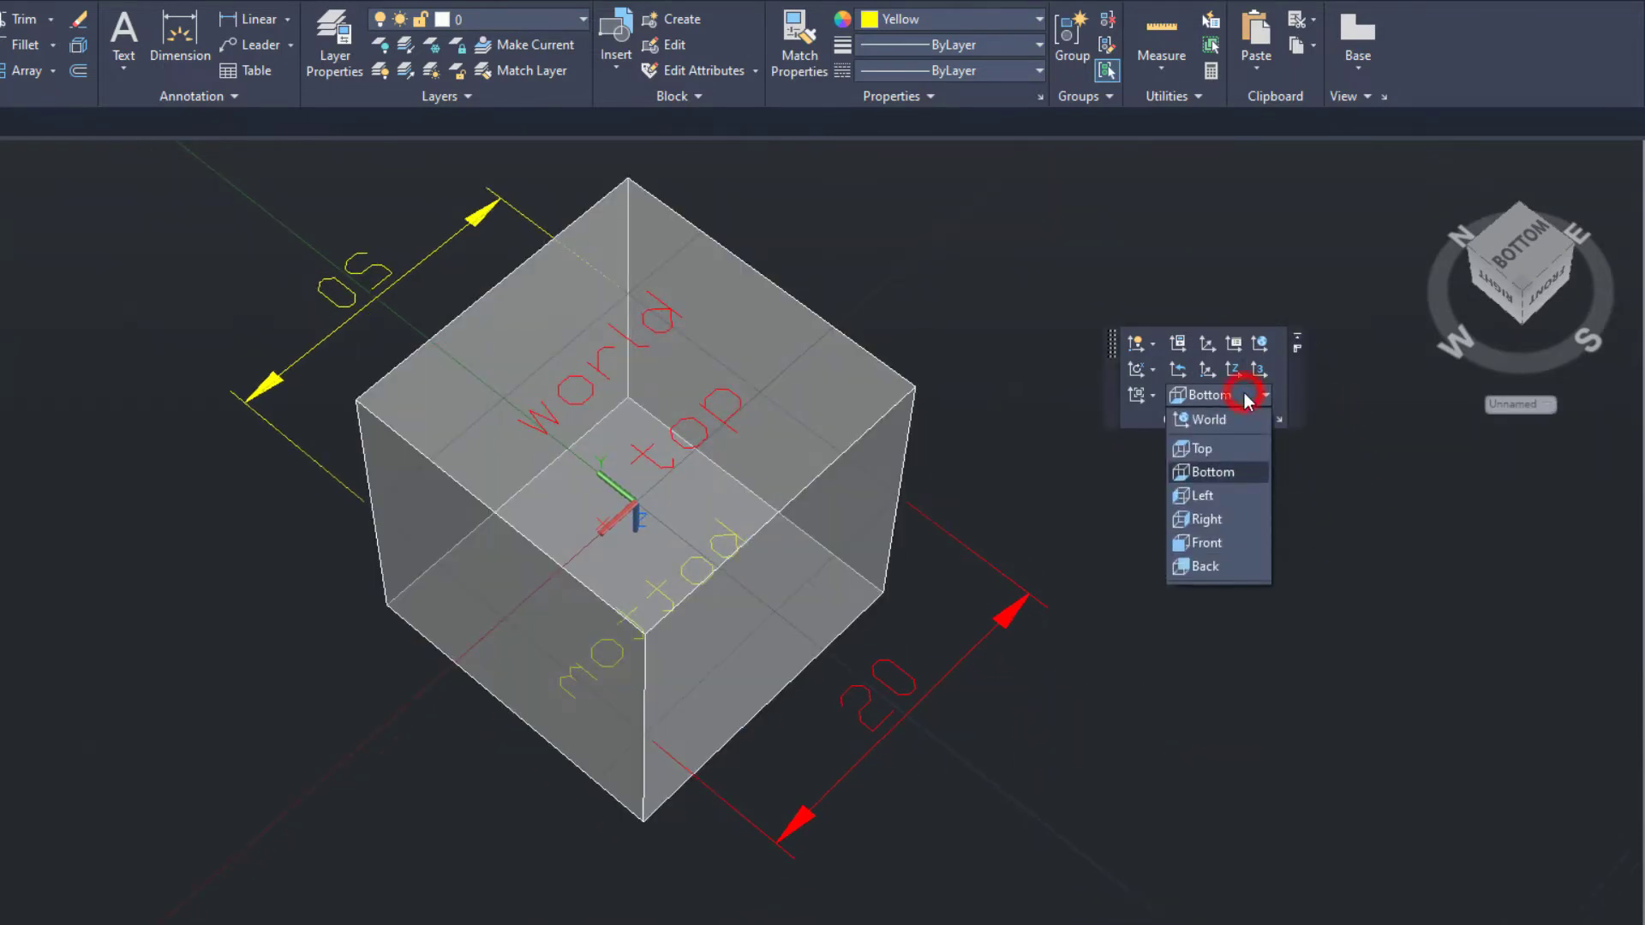
Switch to the Left UCS, make Green current, and write the MText label 'left'
left_click(1219, 497)
mouse_move(788, 600)
middle_mouse_down("shift")
mouse_move(801, 584)
mouse_move(763, 532)
middle_mouse_up("shift")
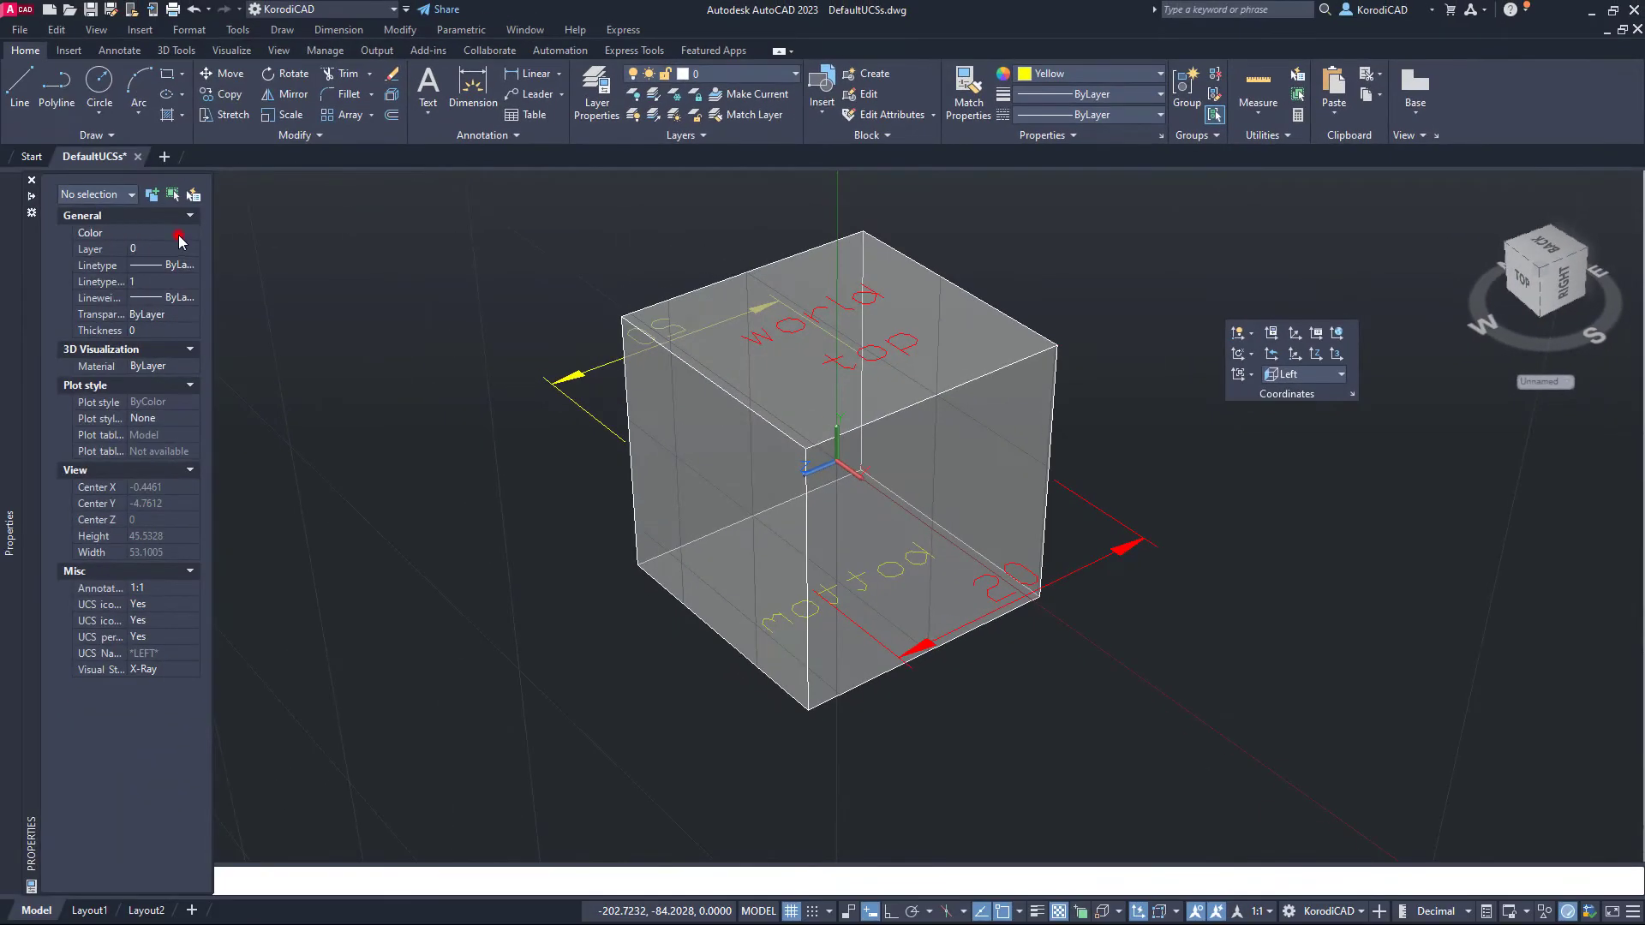
left_click(167, 308)
left_click(428, 86)
left_click(1190, 490)
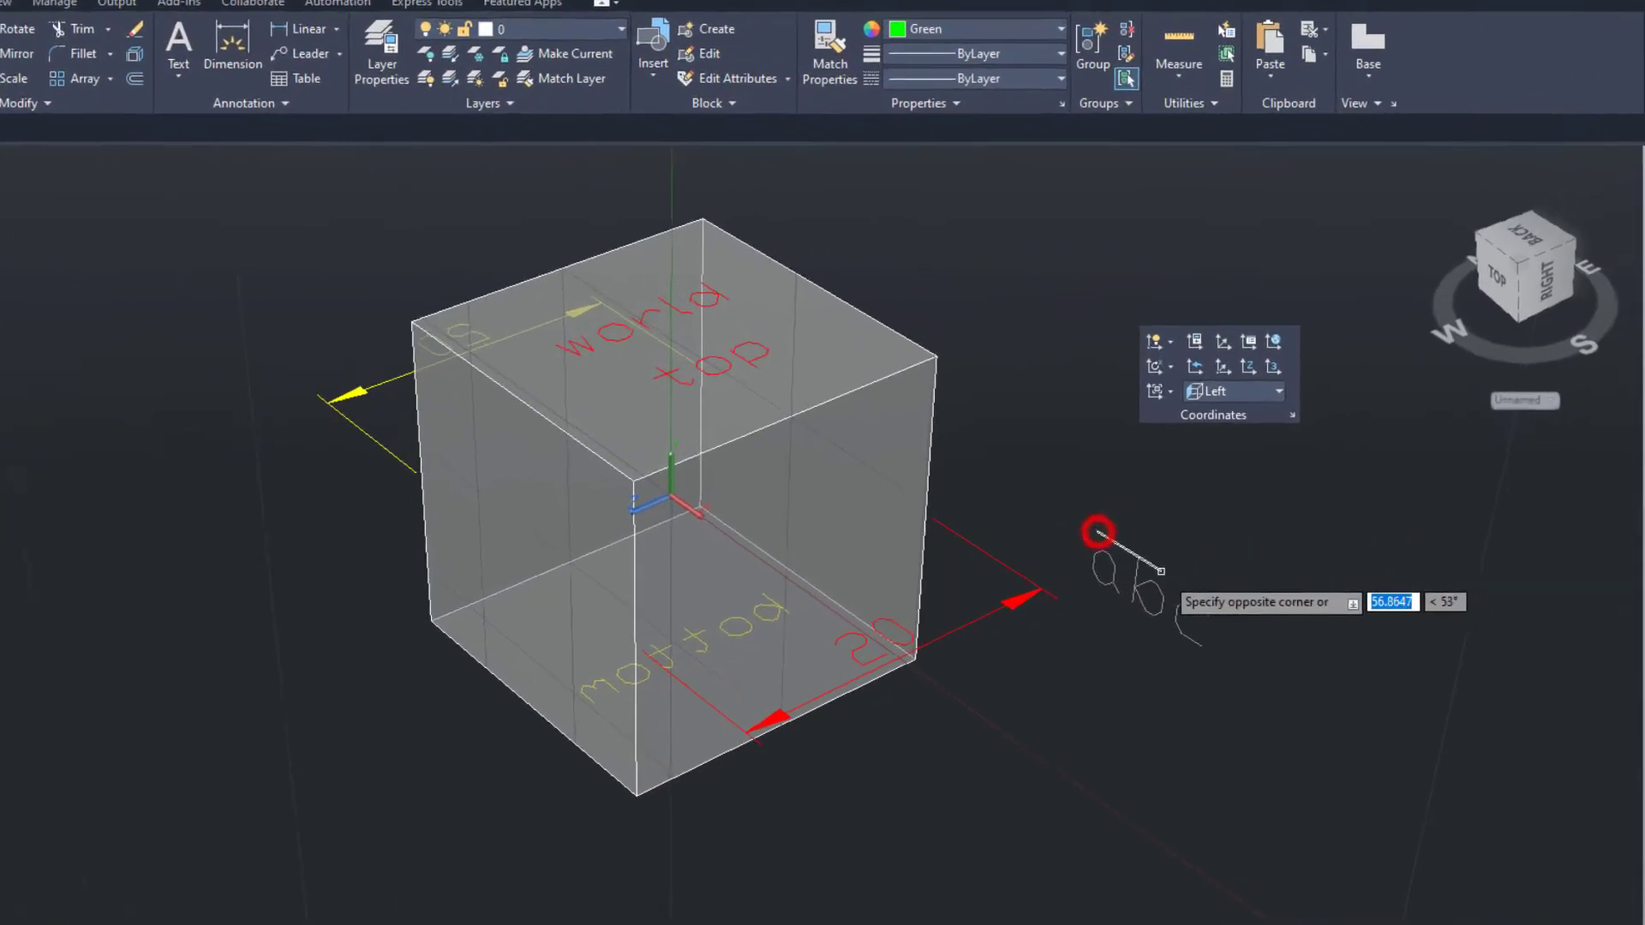
left_click(1313, 768)
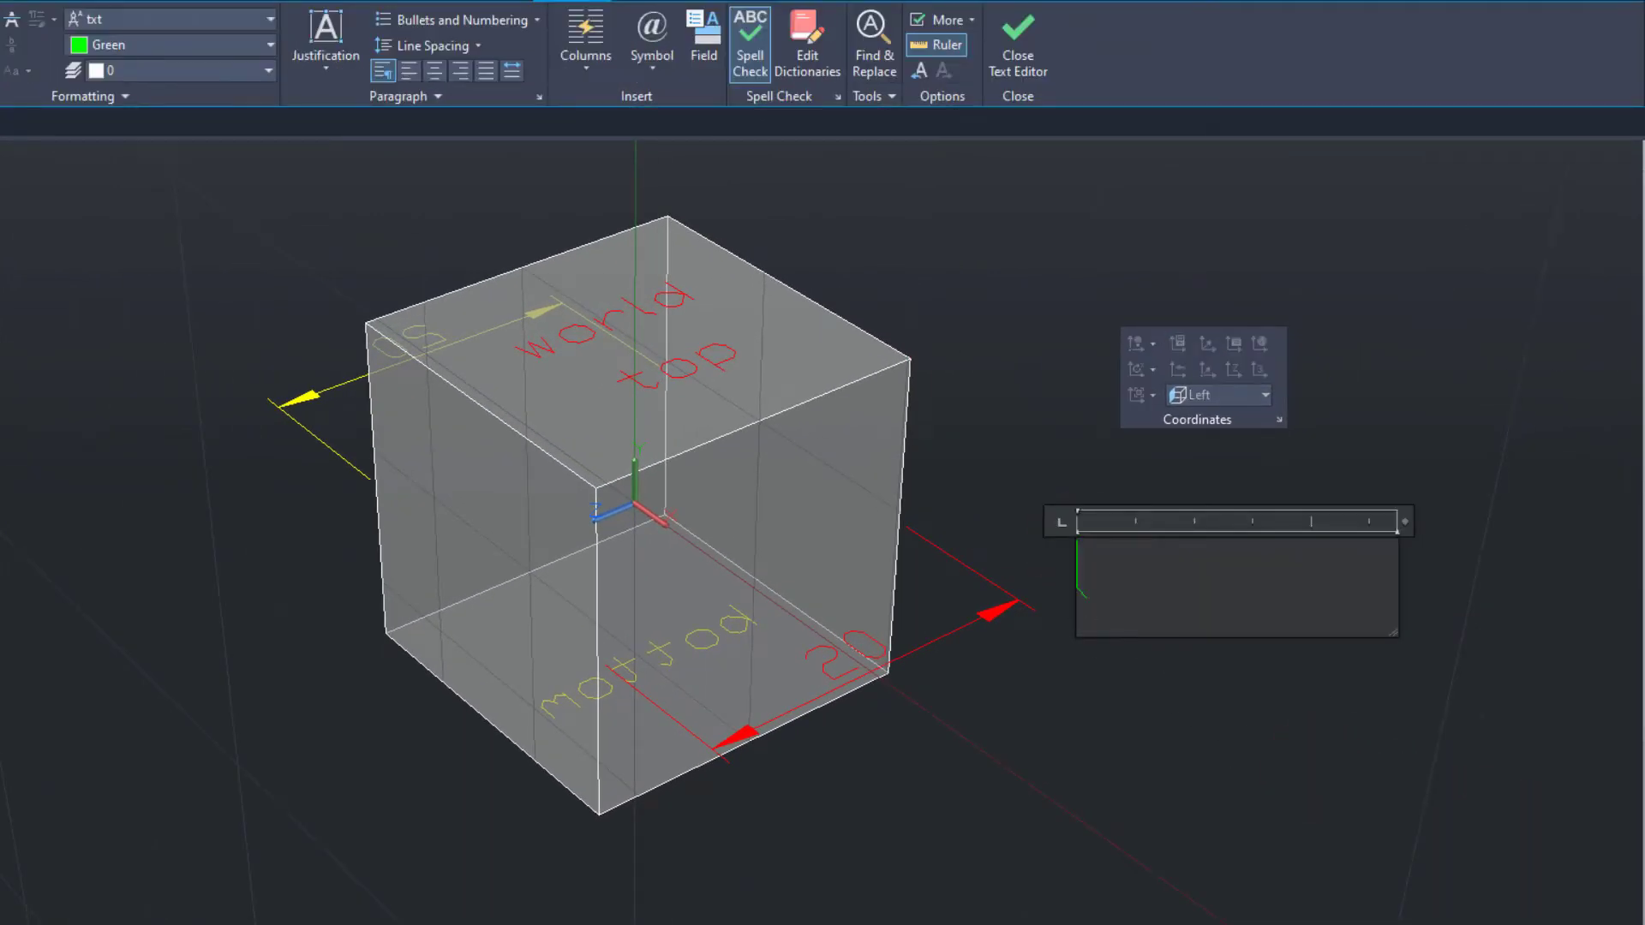
type("left")
left_click(1405, 520)
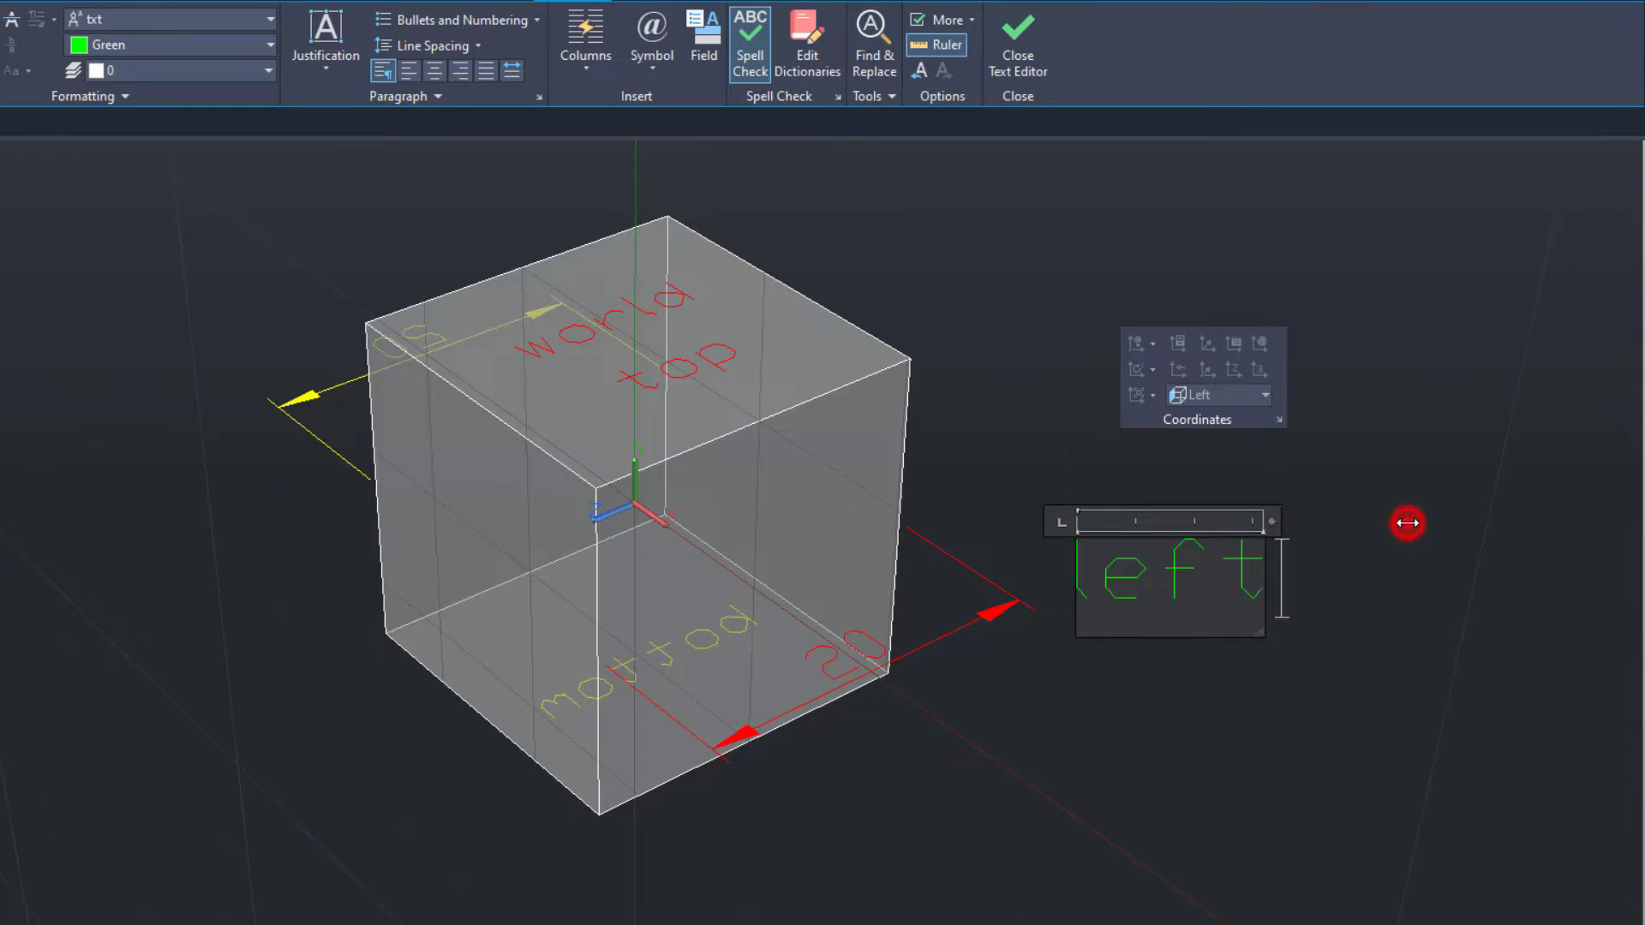
Move the 'left' text onto the cube's left face
left_click(1388, 480)
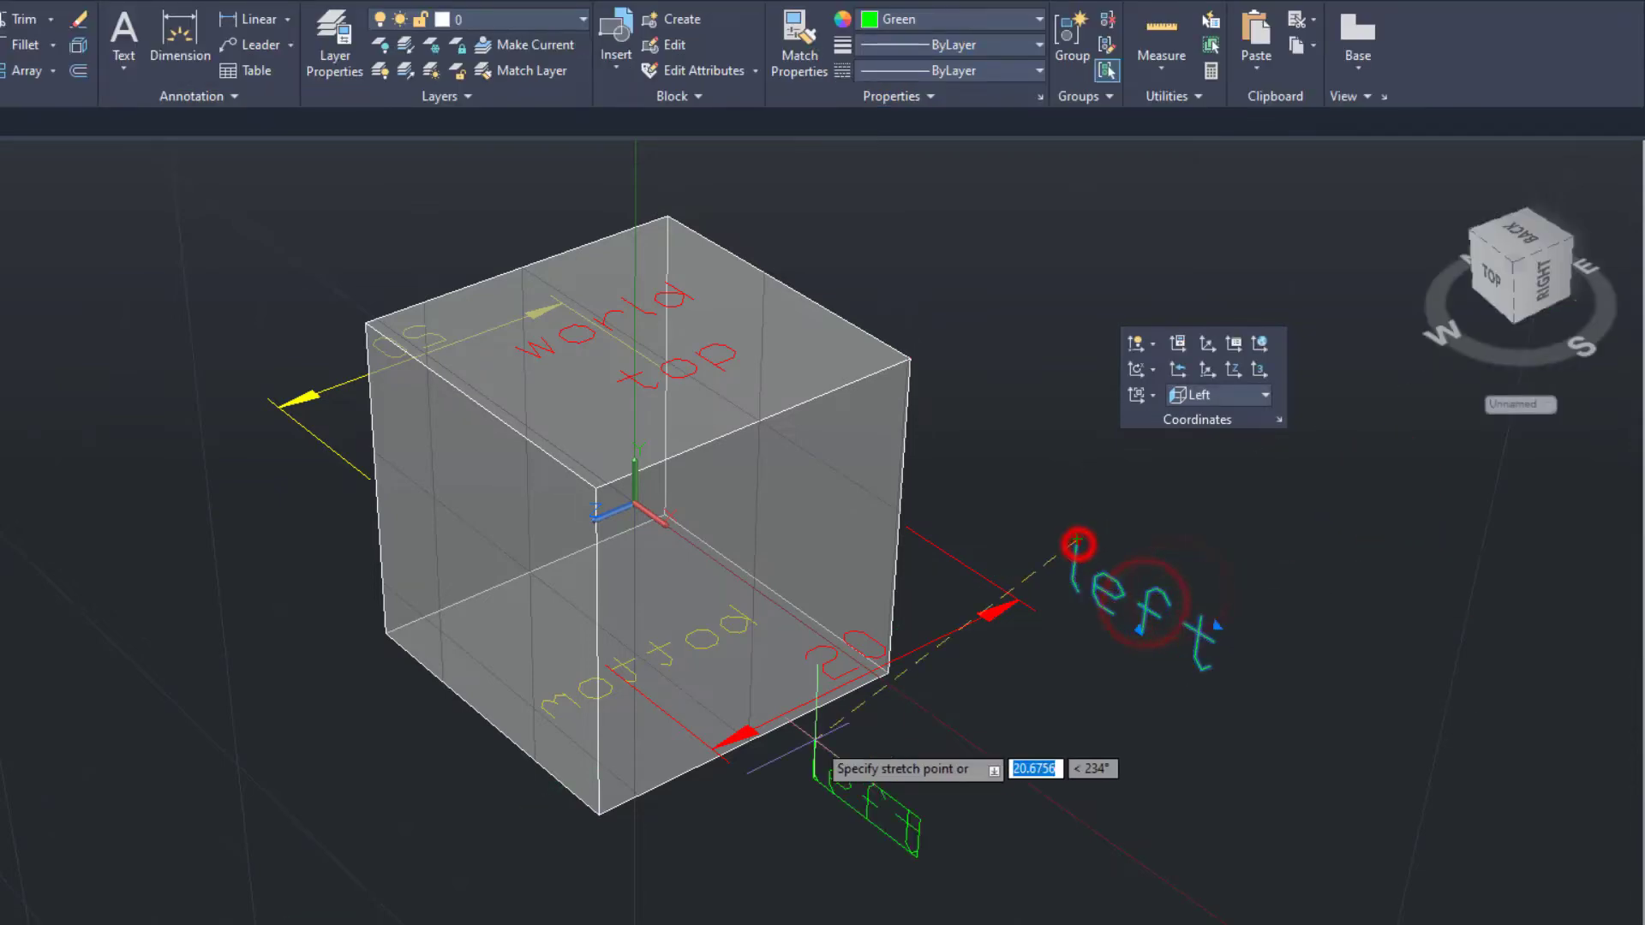
left_click(595, 813)
right_click(781, 826)
left_click(867, 428)
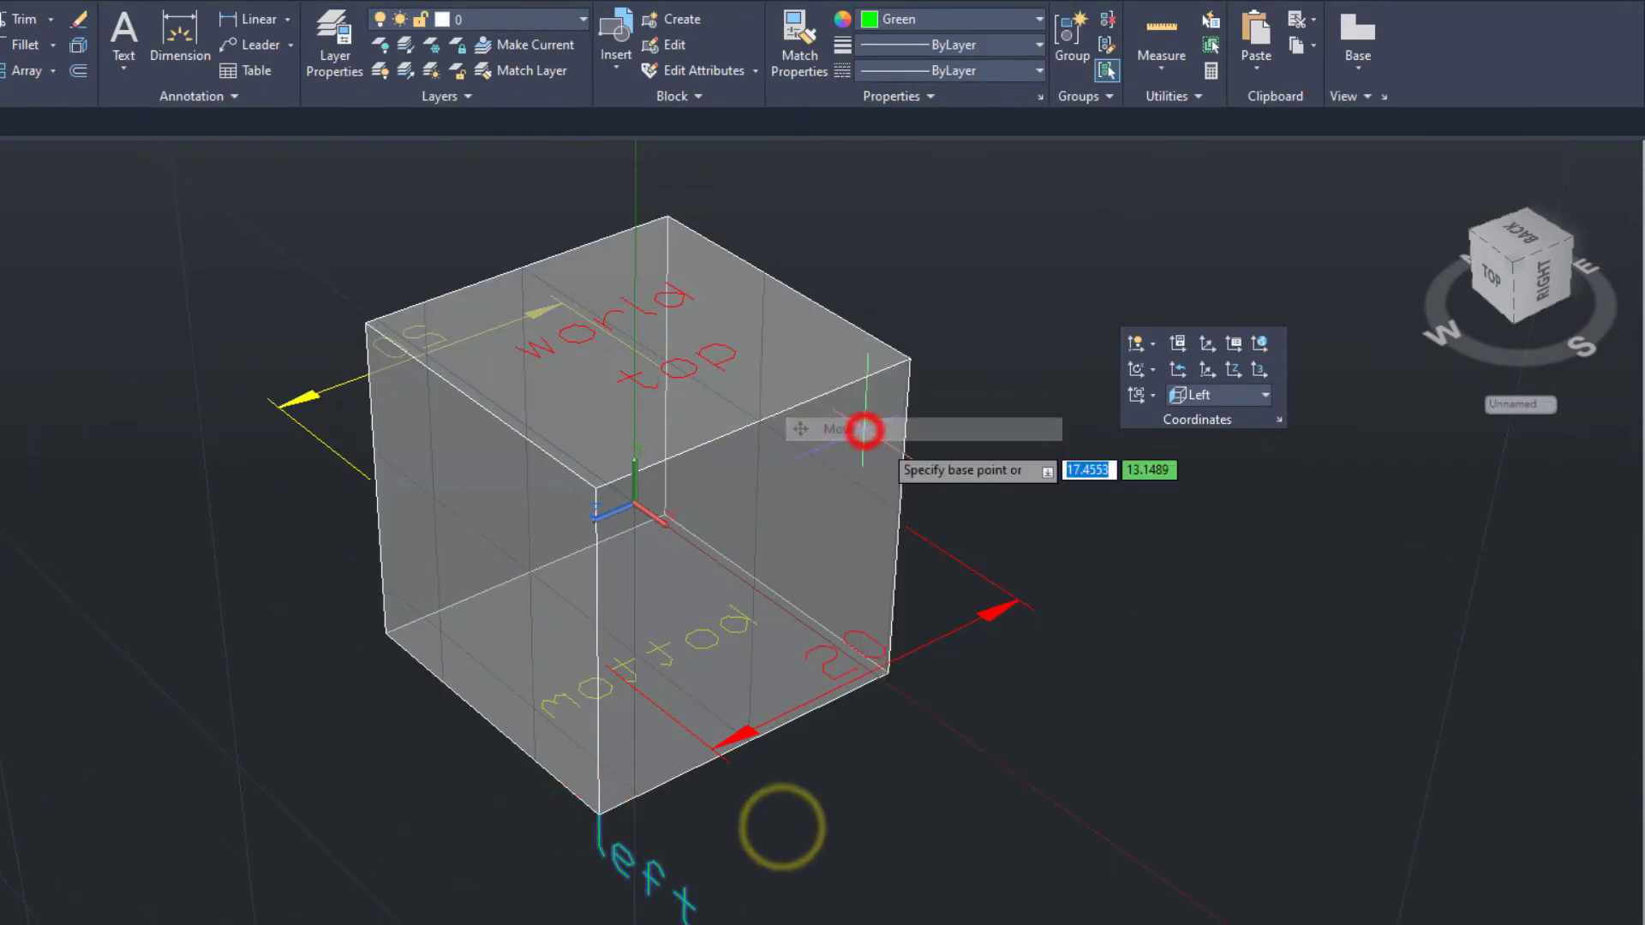
left_click(1360, 883)
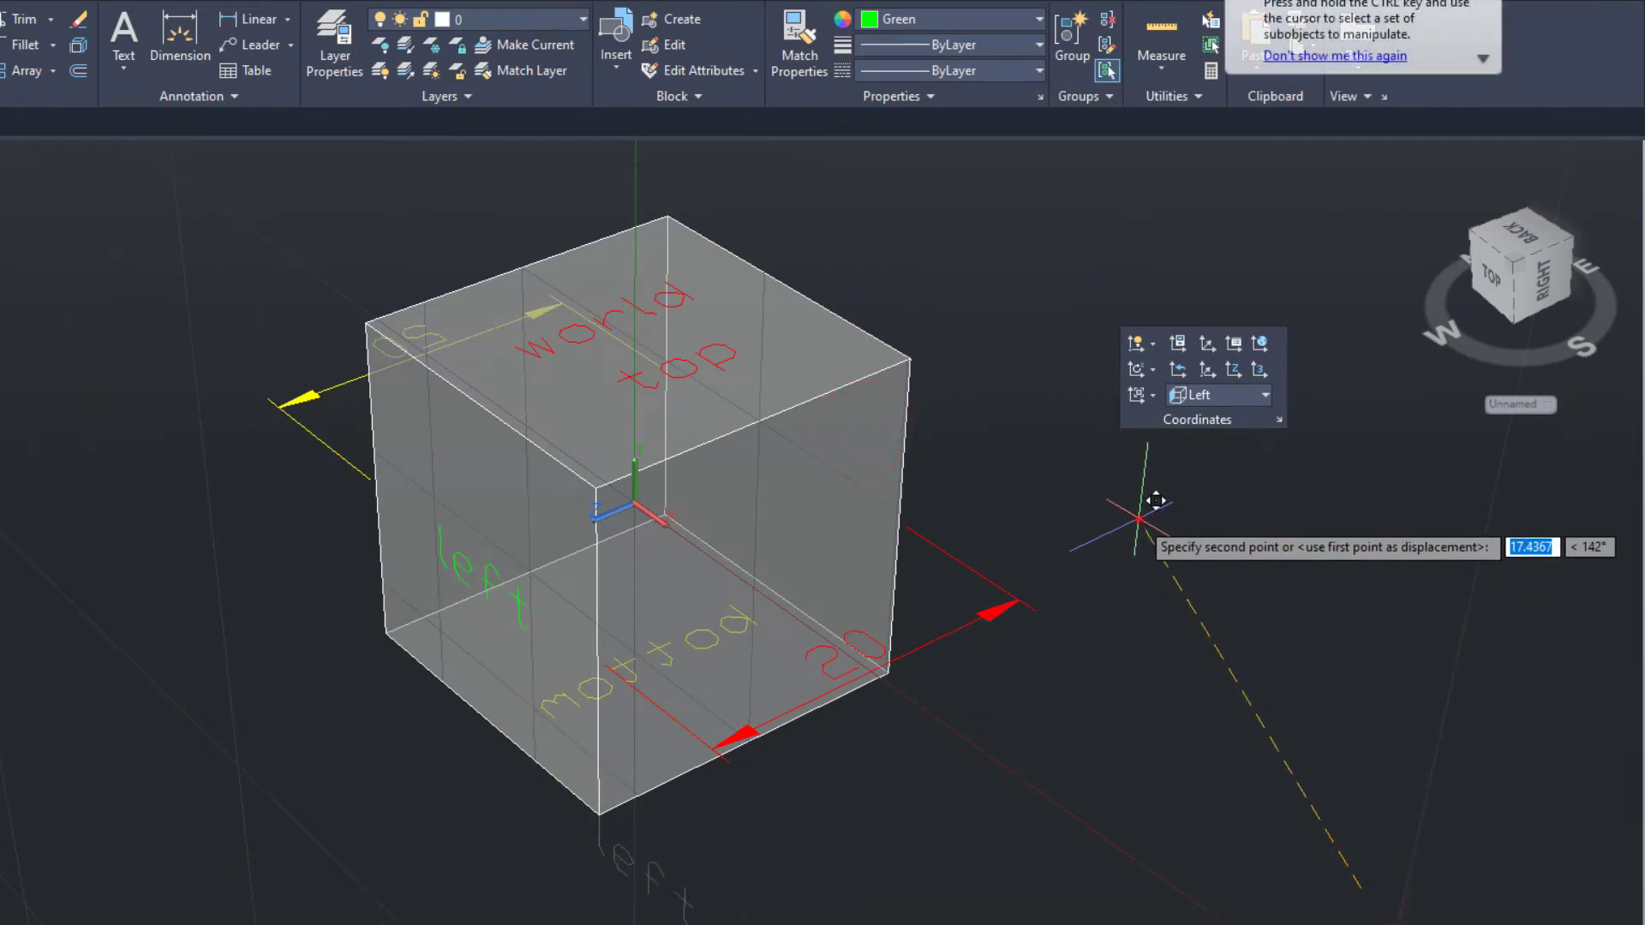
left_click(1141, 522)
Add a green 20 linear dimension below the cube
left_click(232, 28)
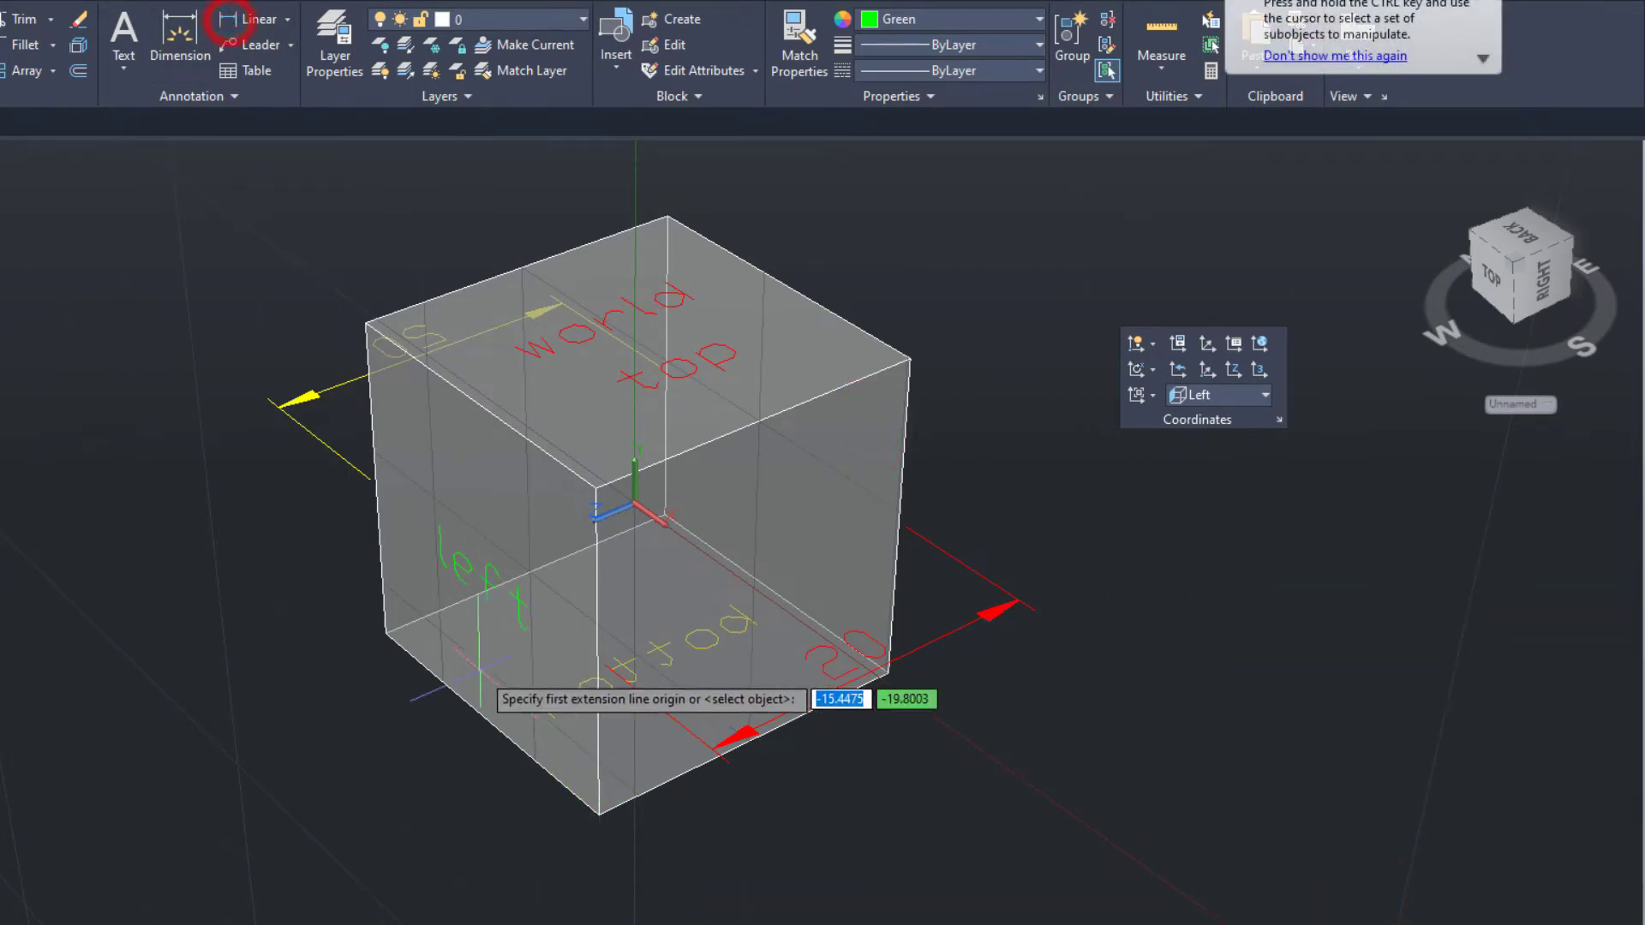
left_click(387, 634)
left_click(595, 809)
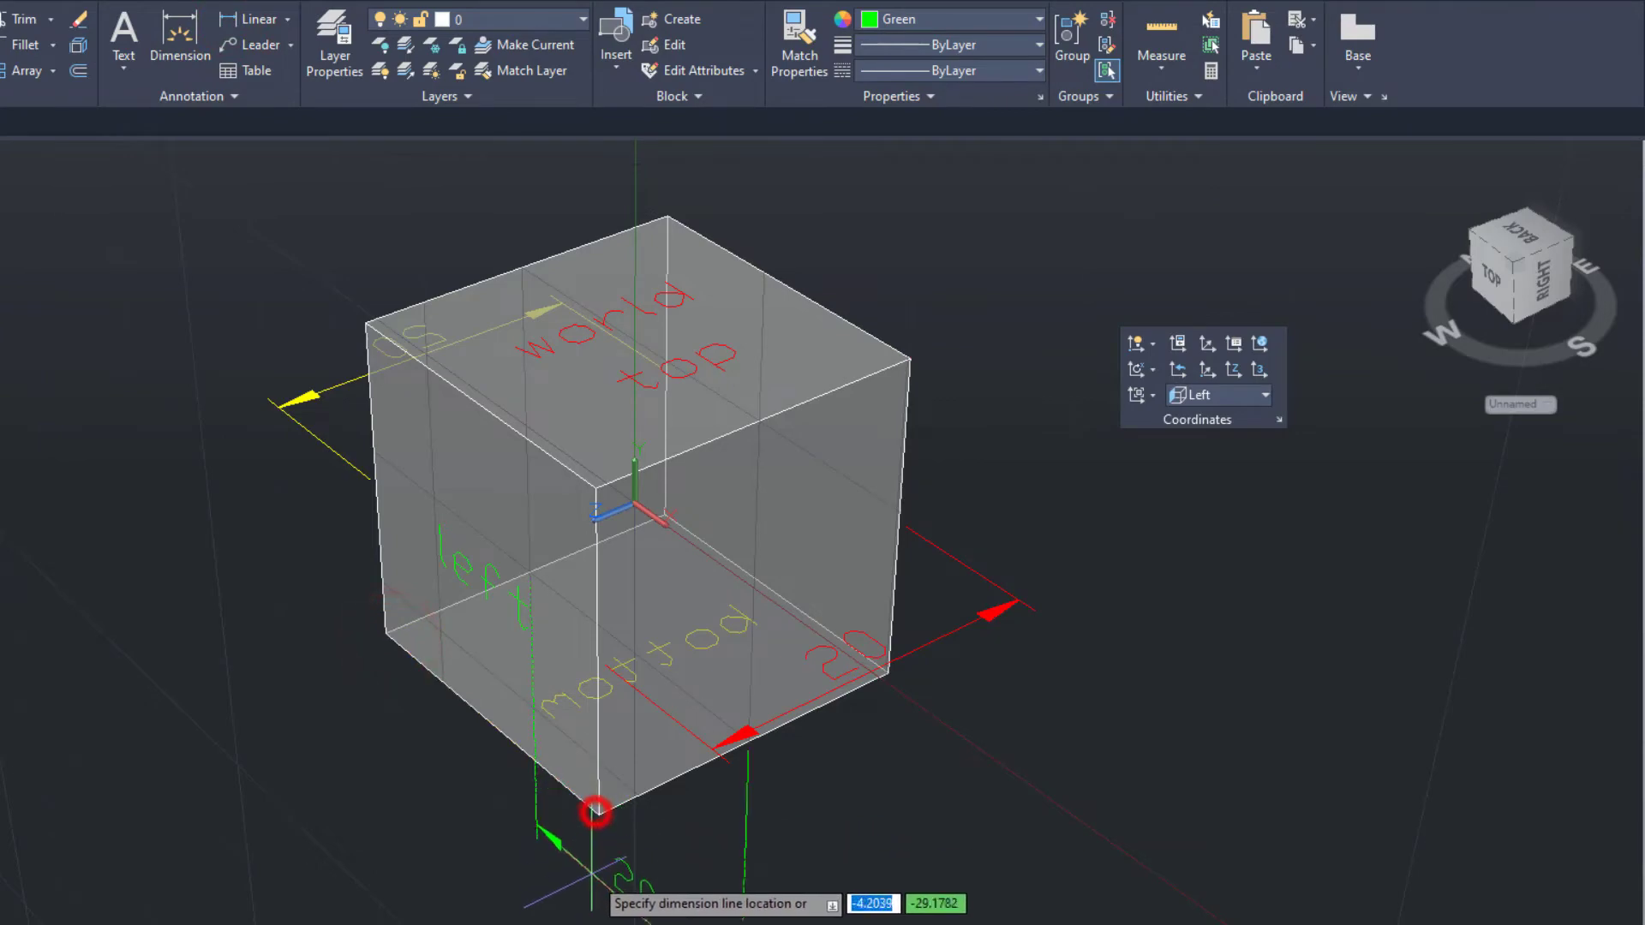
mouse_move(591, 809)
middle_mouse_down()
mouse_move(594, 605)
mouse_move(691, 558)
mouse_move(624, 625)
mouse_move(463, 640)
mouse_move(414, 668)
mouse_move(441, 624)
mouse_move(411, 683)
mouse_move(443, 701)
mouse_move(422, 698)
mouse_move(558, 654)
mouse_move(496, 650)
middle_mouse_up()
left_click(583, 740)
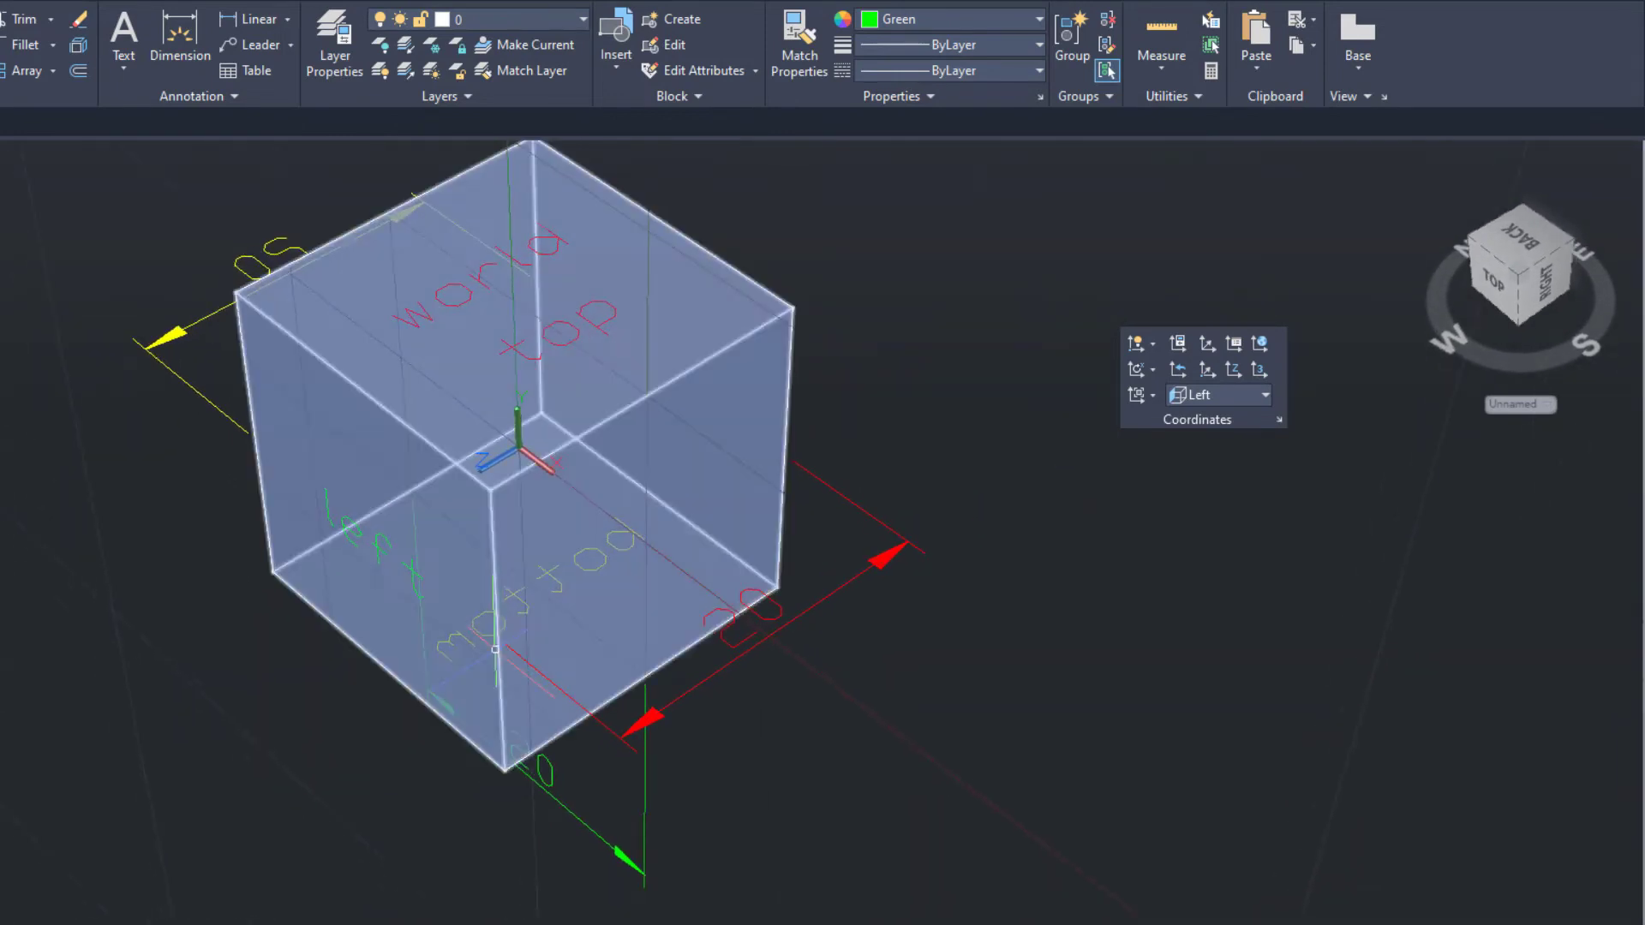
Set the UCS preset to Right and orbit to view the cube from below
left_click(1233, 395)
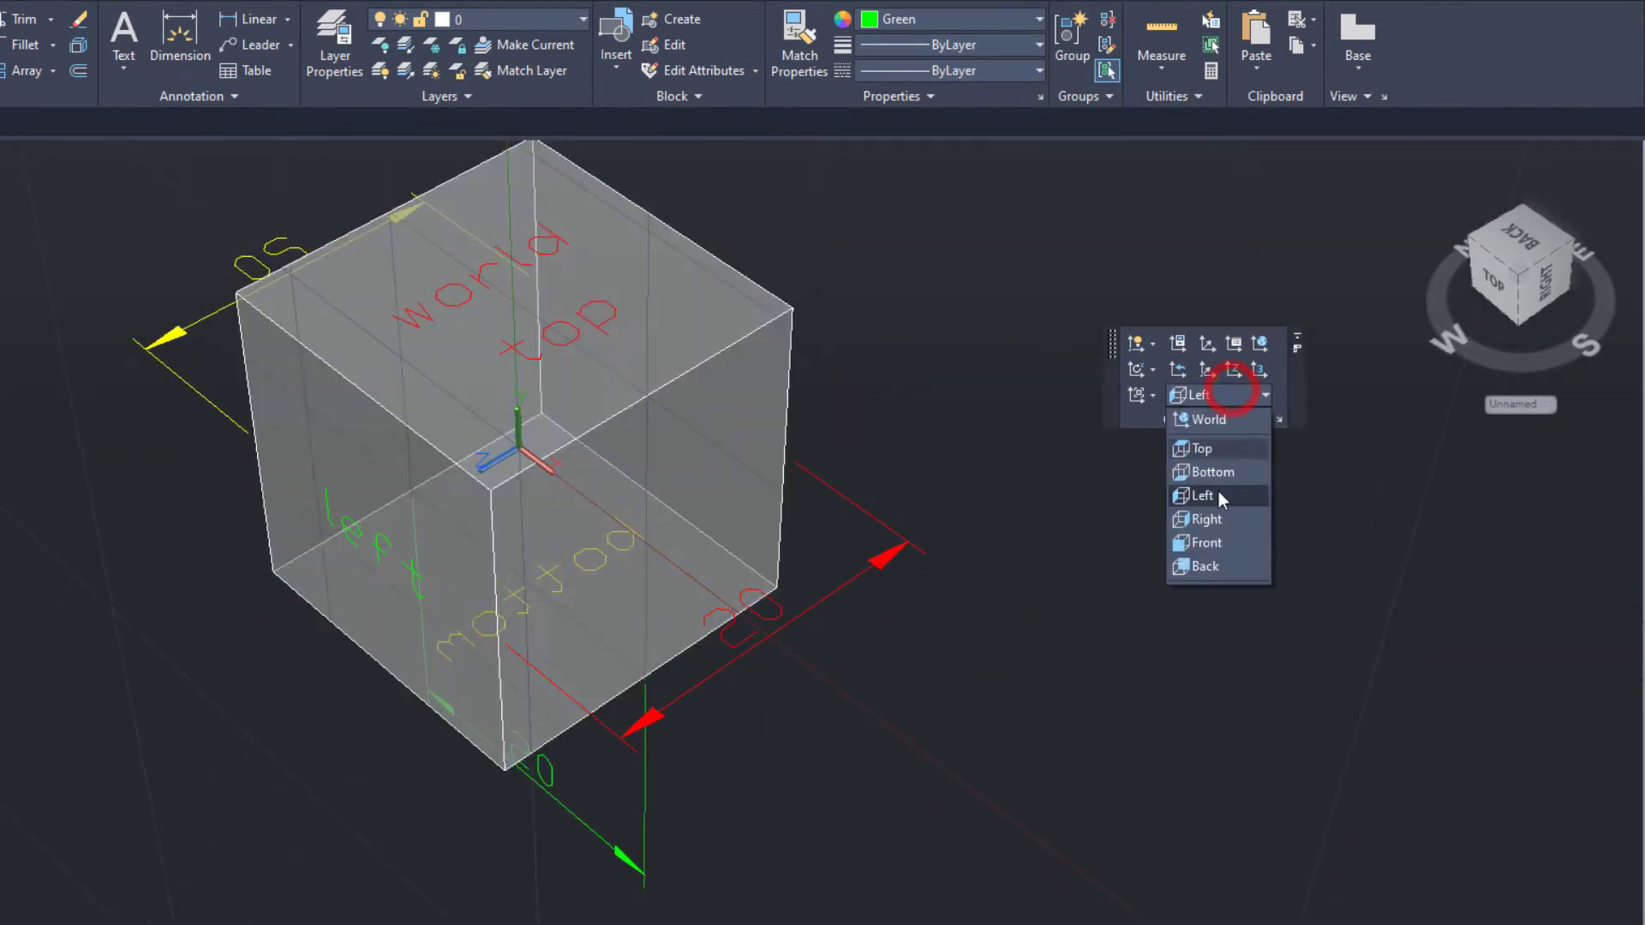
left_click(1217, 525)
left_click_drag(1573, 283, 1247, 251)
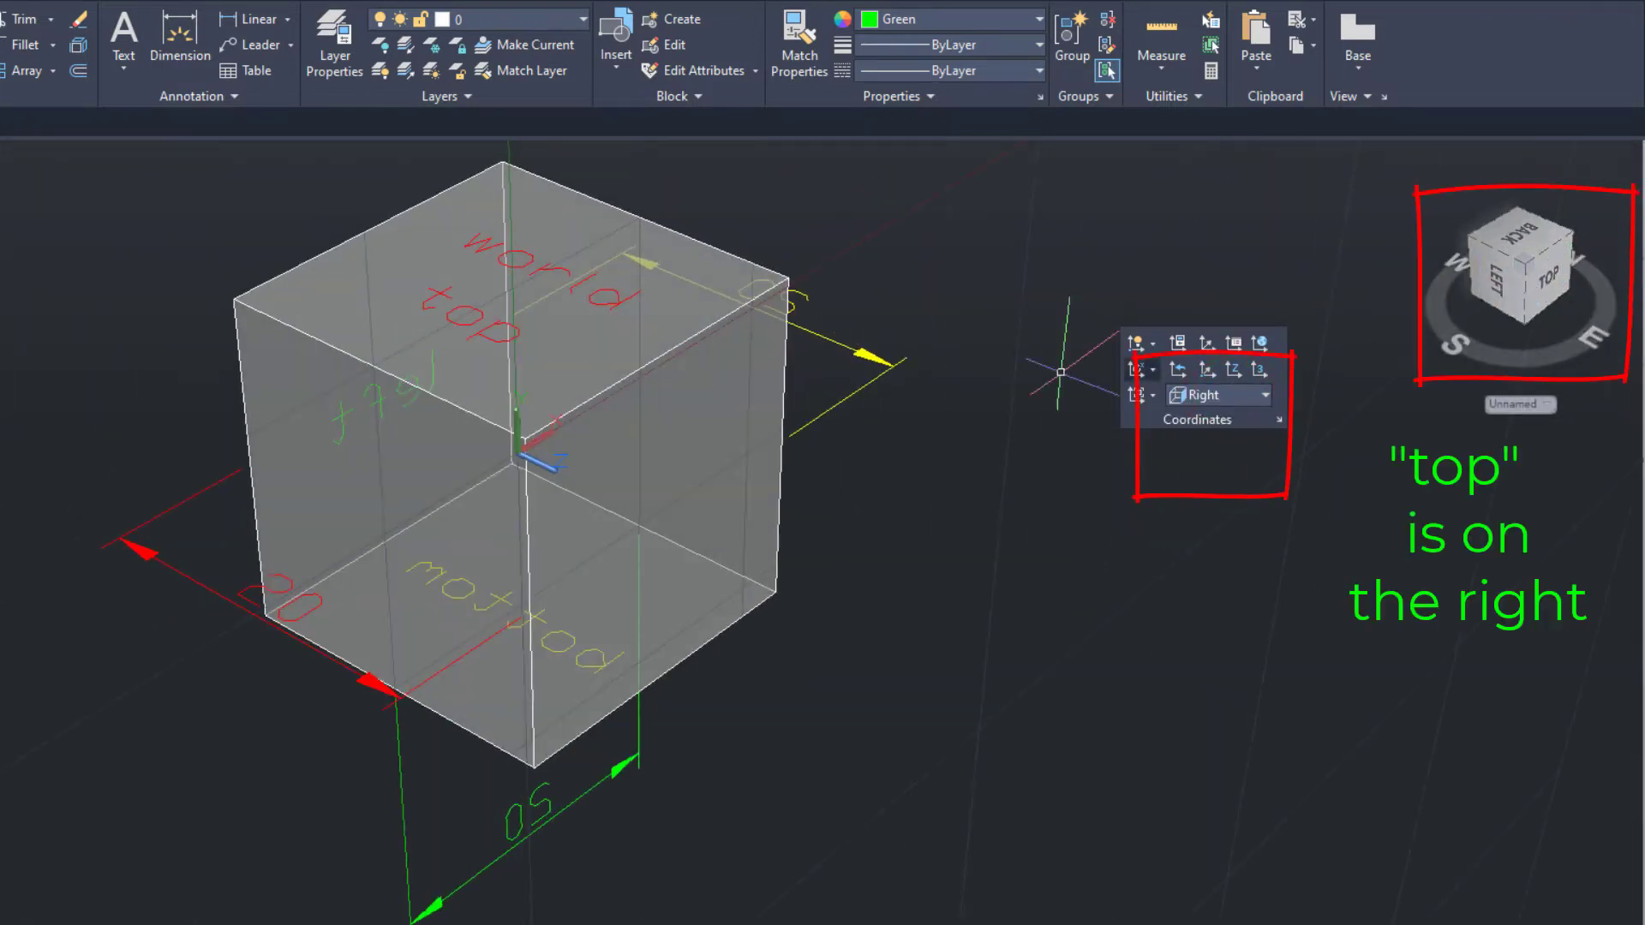
mouse_move(607, 550)
middle_mouse_down("shift")
mouse_move(775, 492)
mouse_move(800, 558)
mouse_move(680, 599)
mouse_move(685, 576)
middle_mouse_up("shift")
middle_click_drag(709, 501, 777, 571)
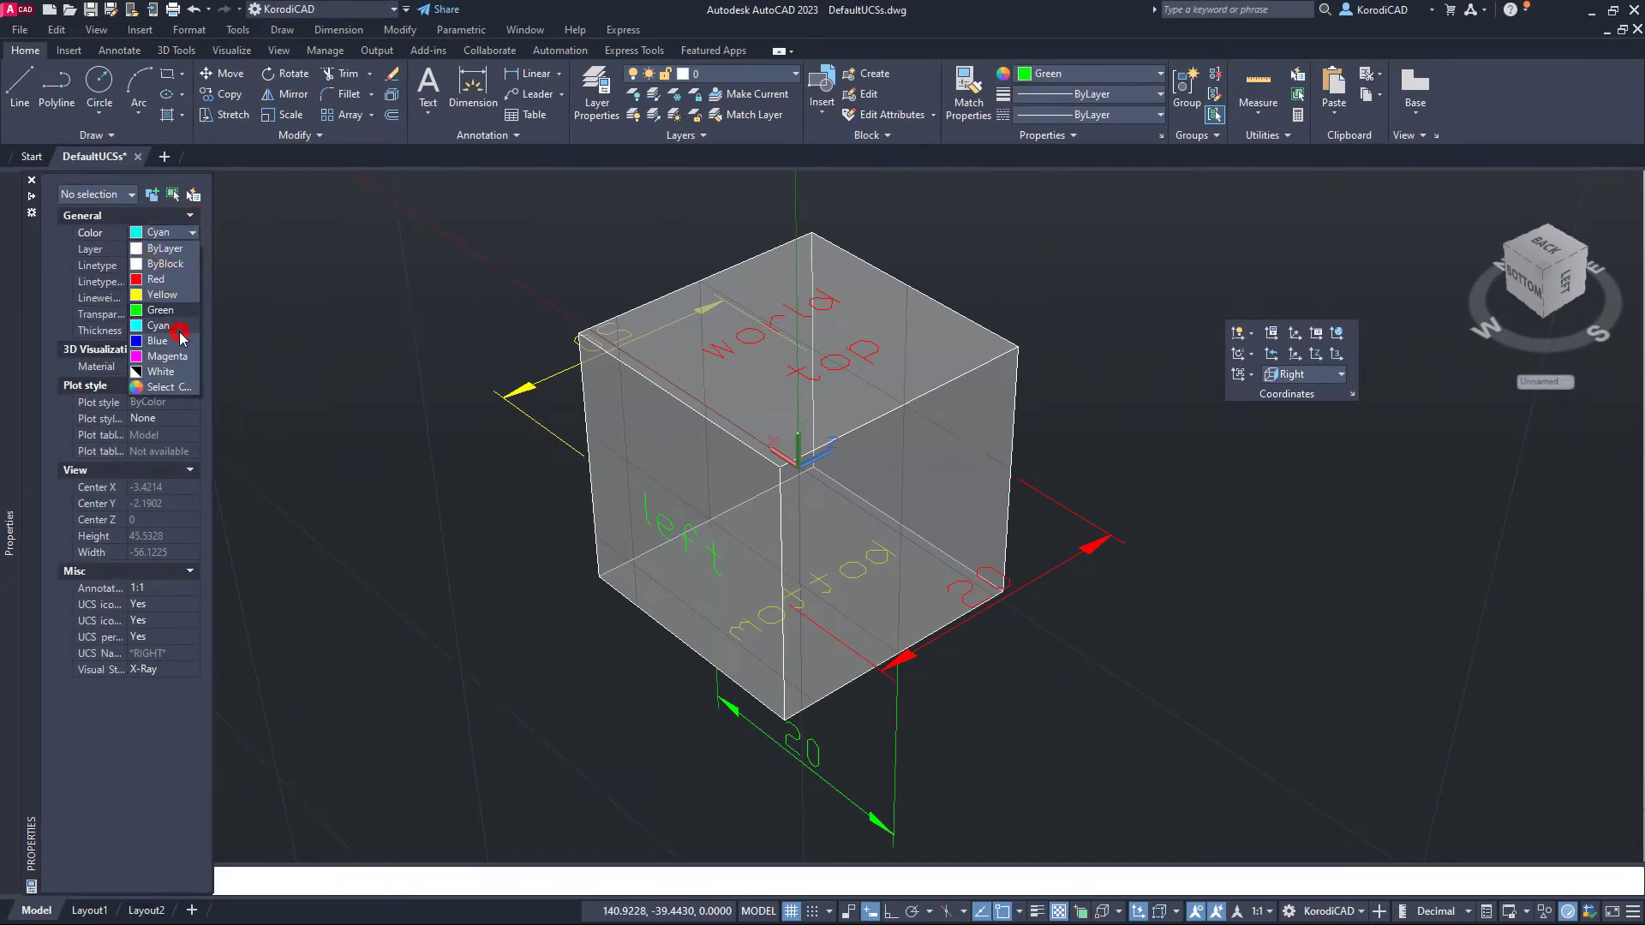
Create the cyan MText 'right' and move it onto the cube's right face
left_click(428, 85)
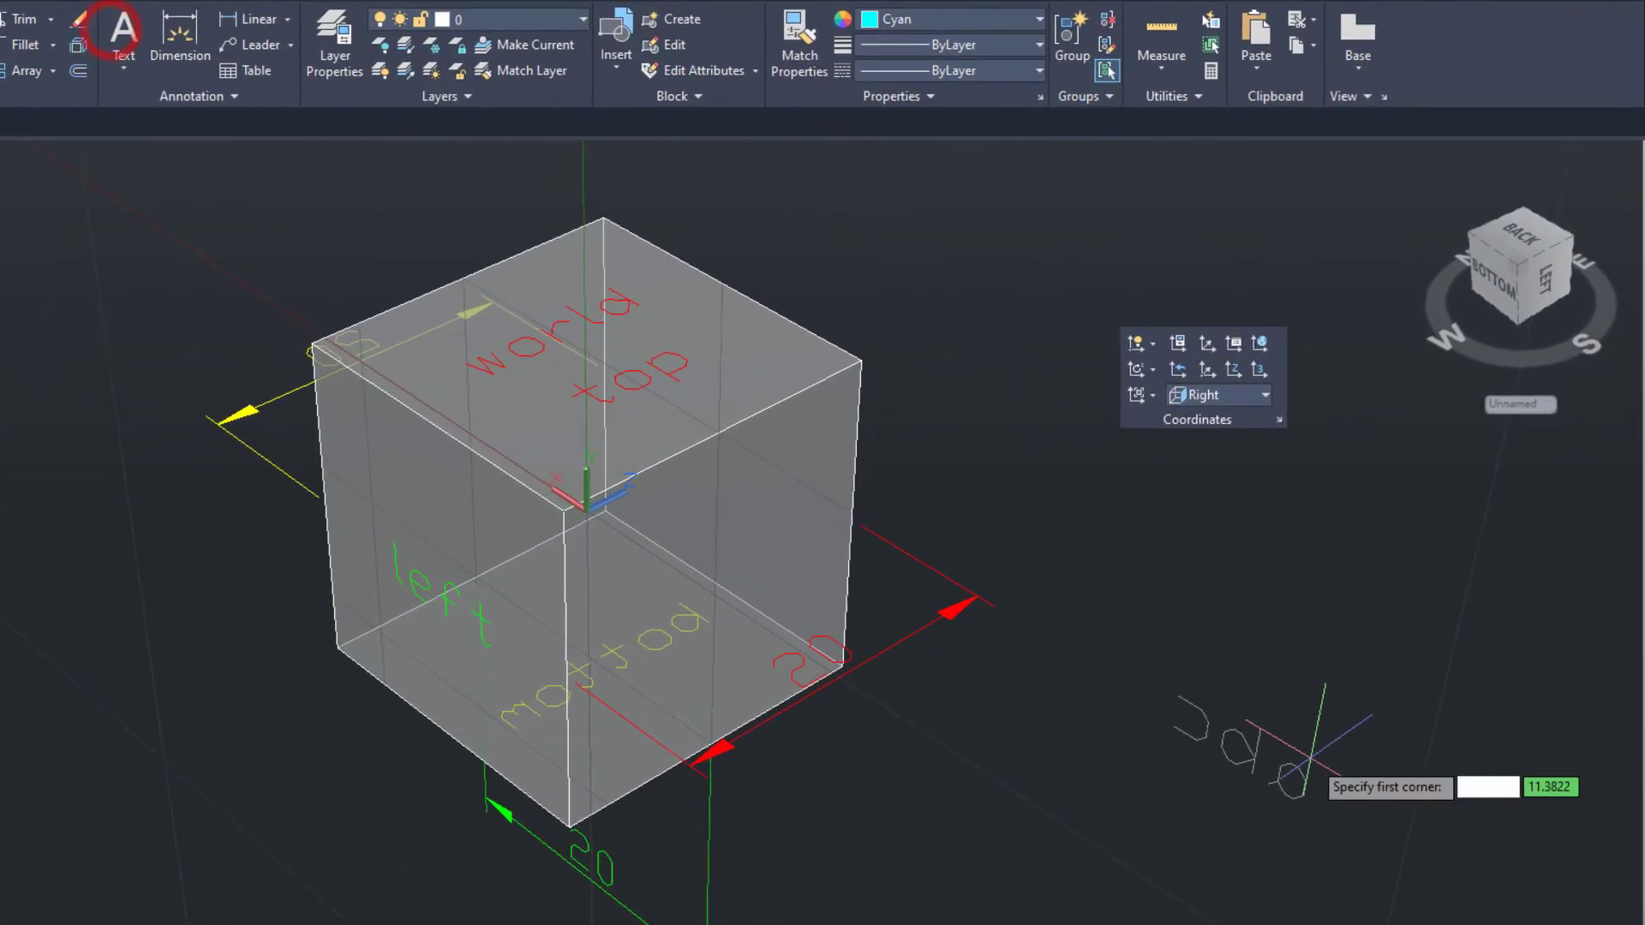
left_click(1309, 751)
left_click(1017, 717)
type("right")
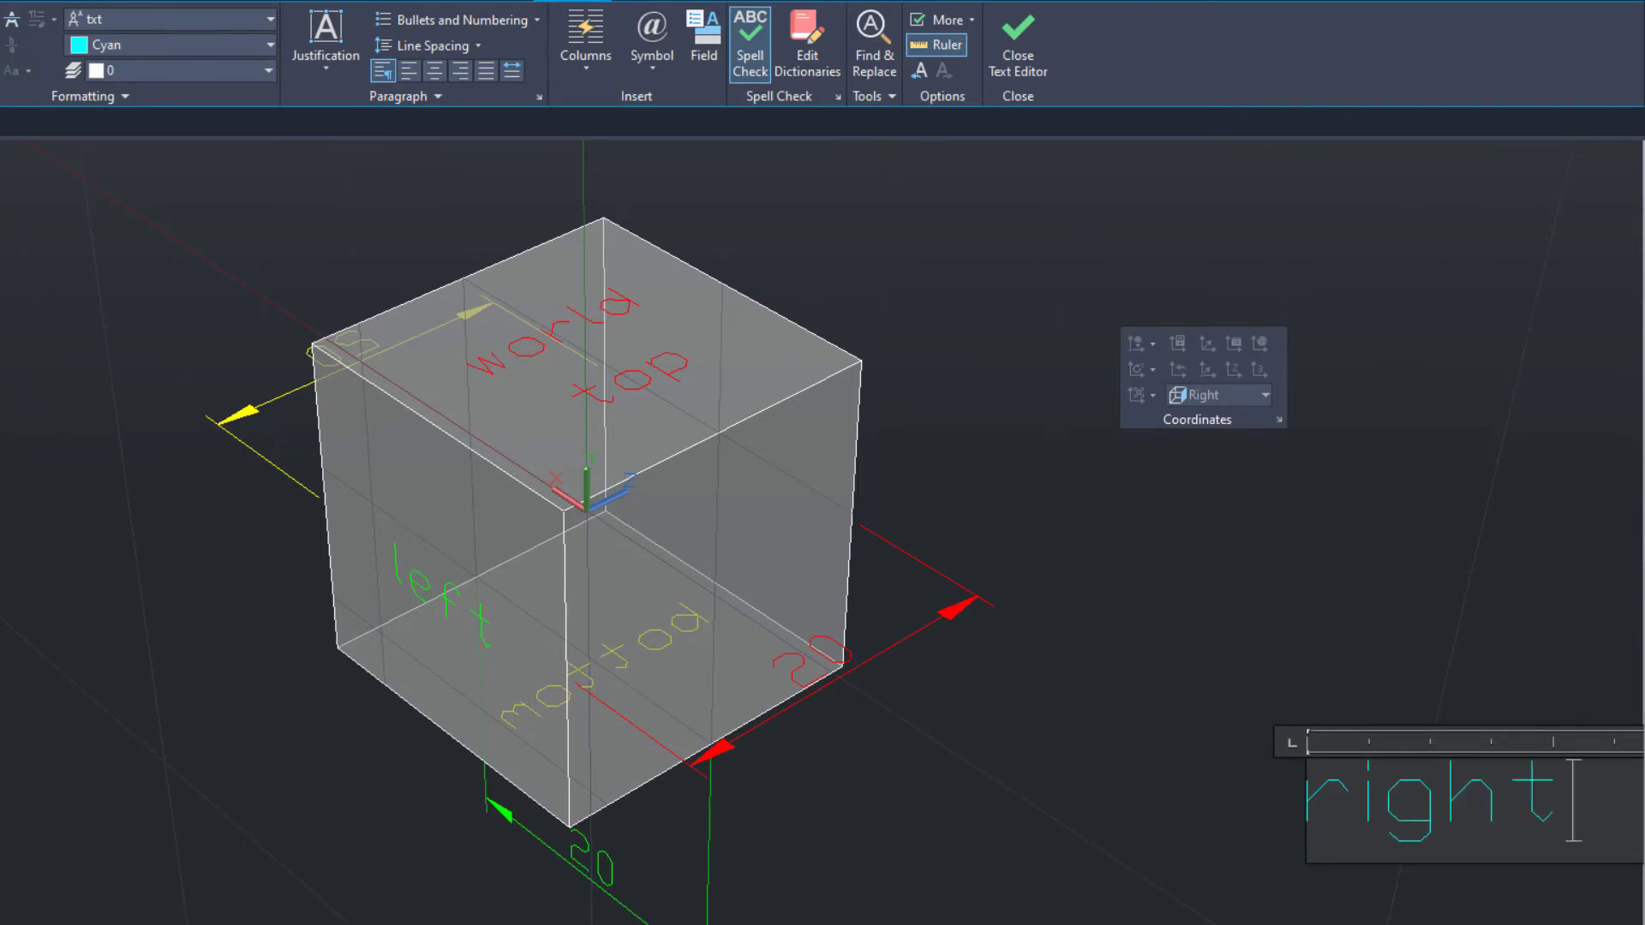
left_click(1153, 627)
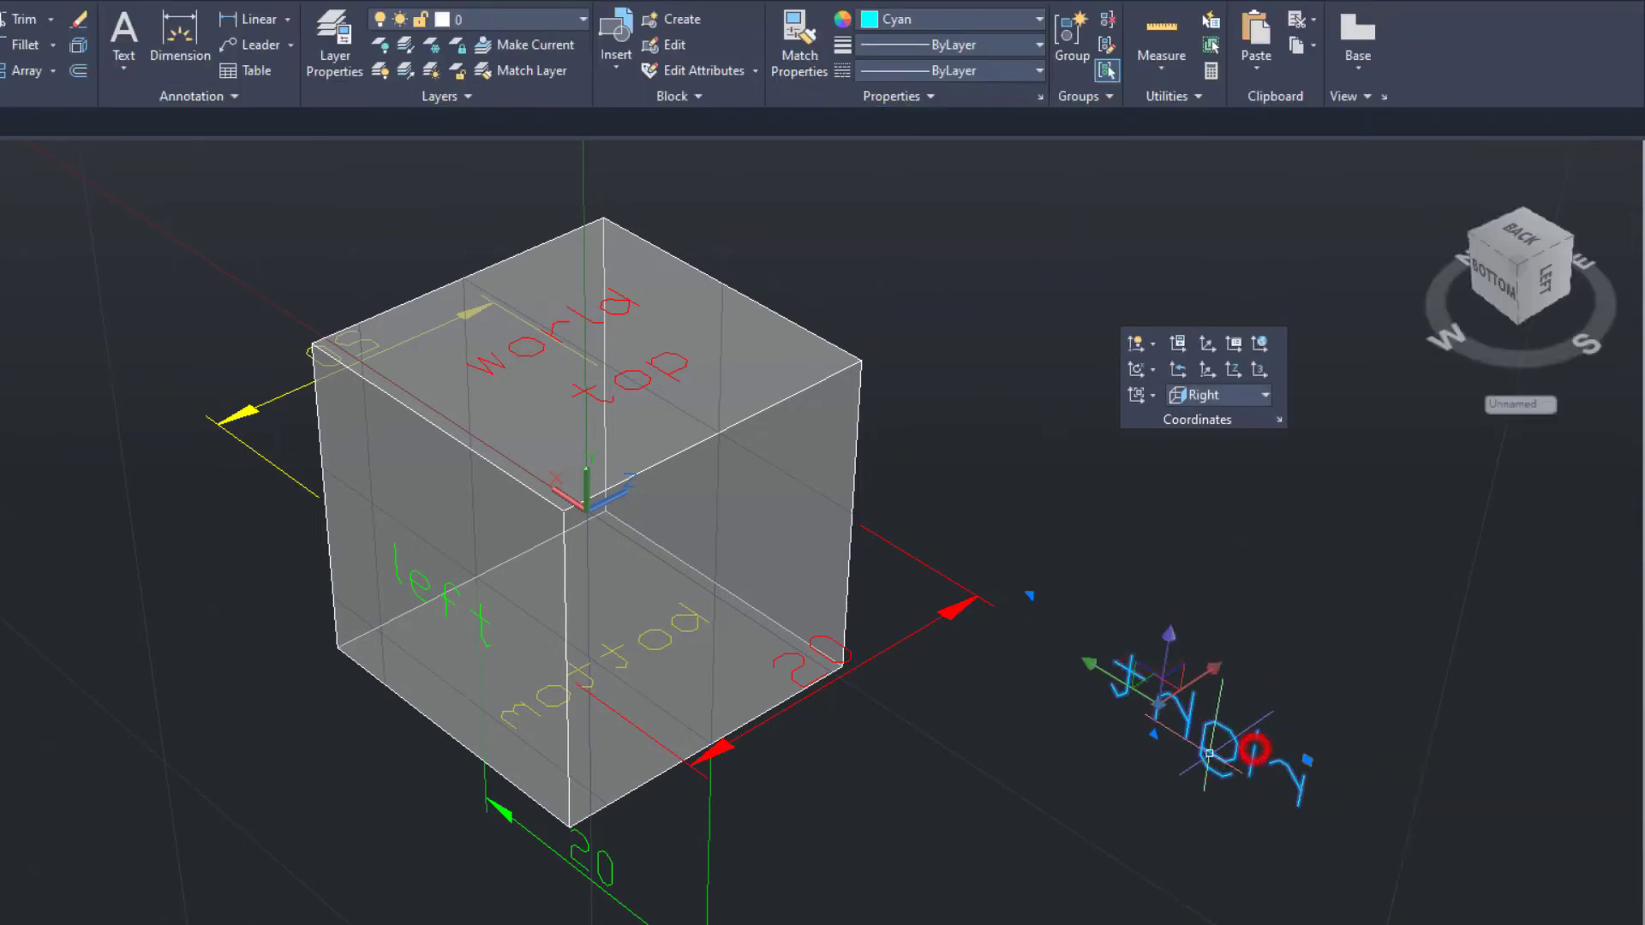
left_click(857, 363)
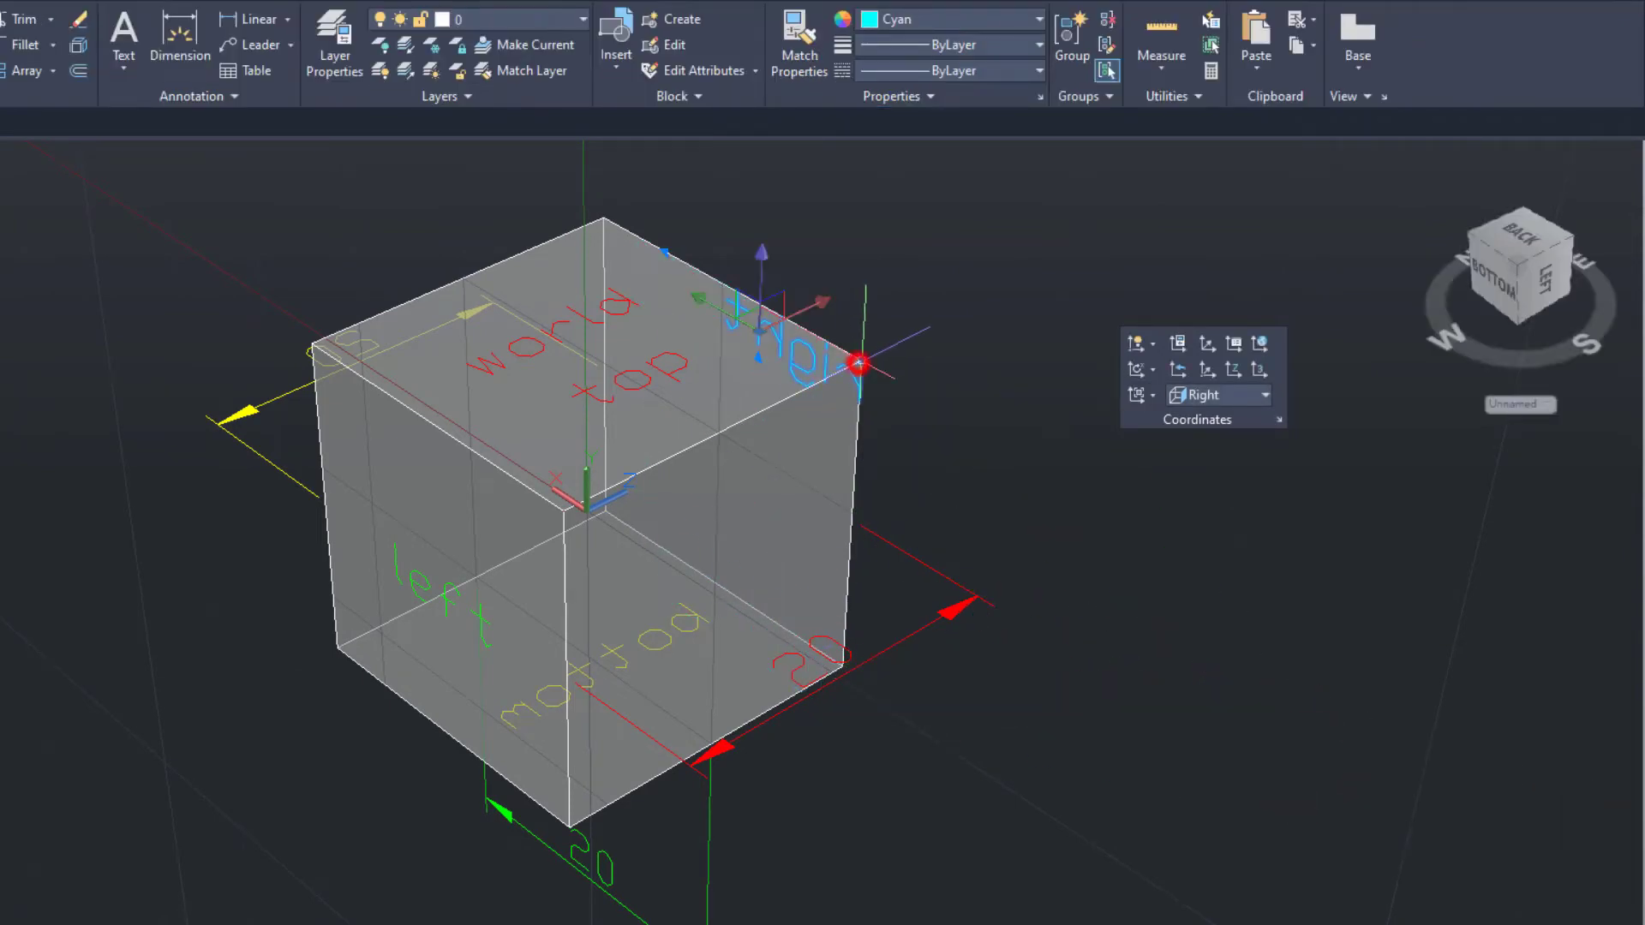
right_click(957, 403)
left_click(1001, 612)
left_click(1330, 594)
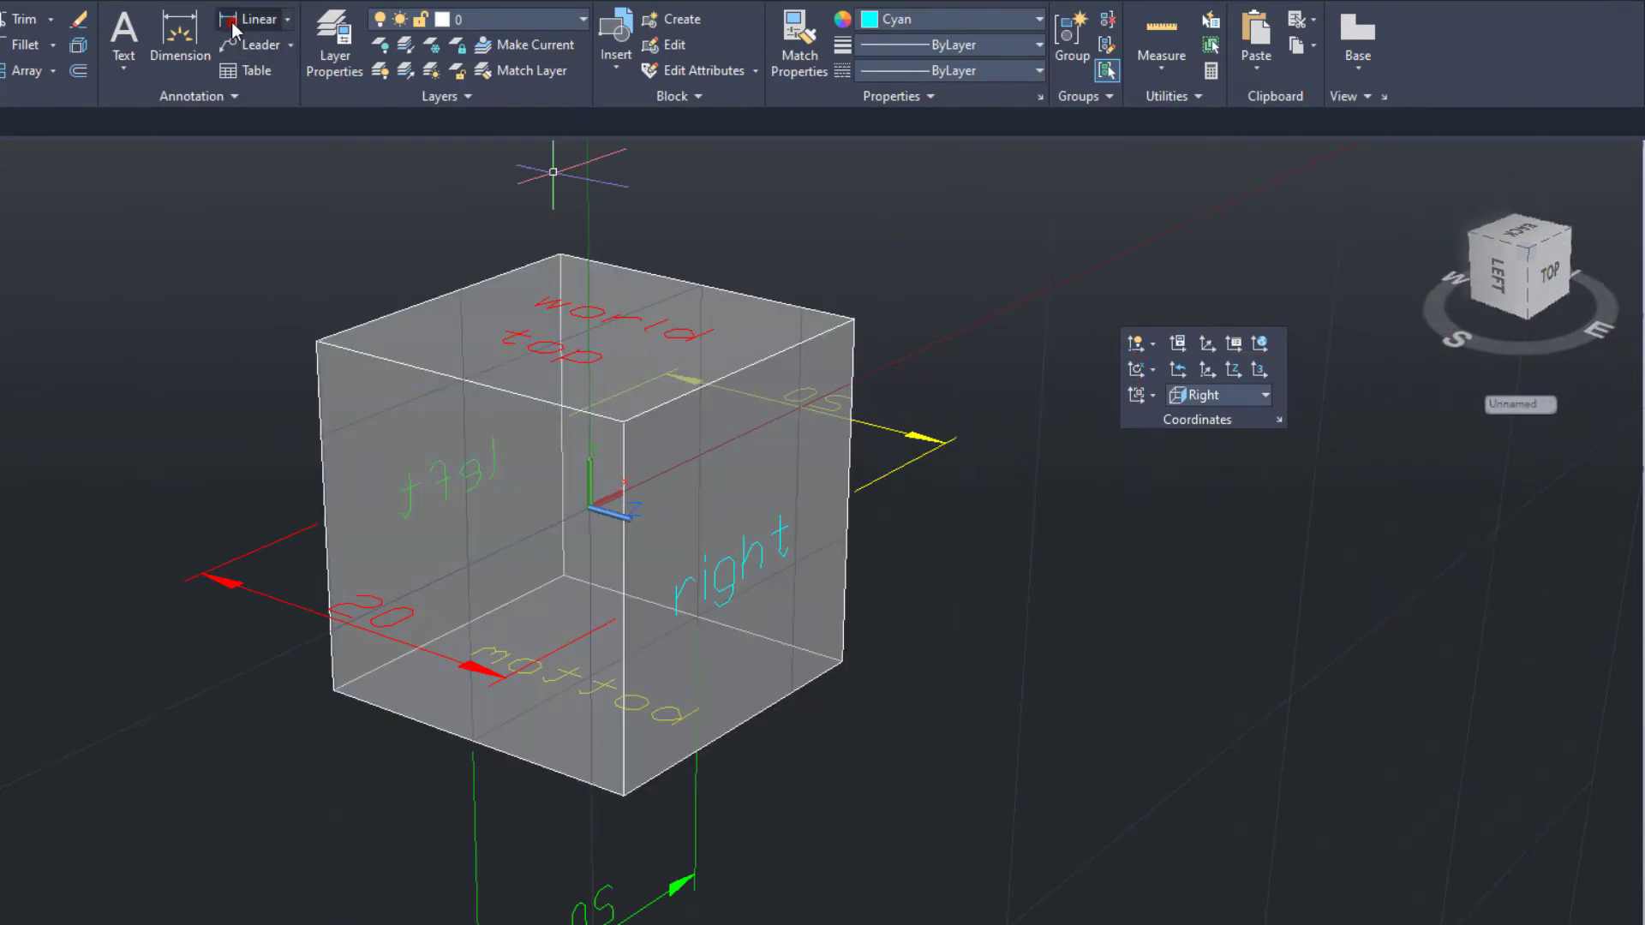
Add a cyan 20 linear dimension below the cube, then return to the home view
left_click(623, 793)
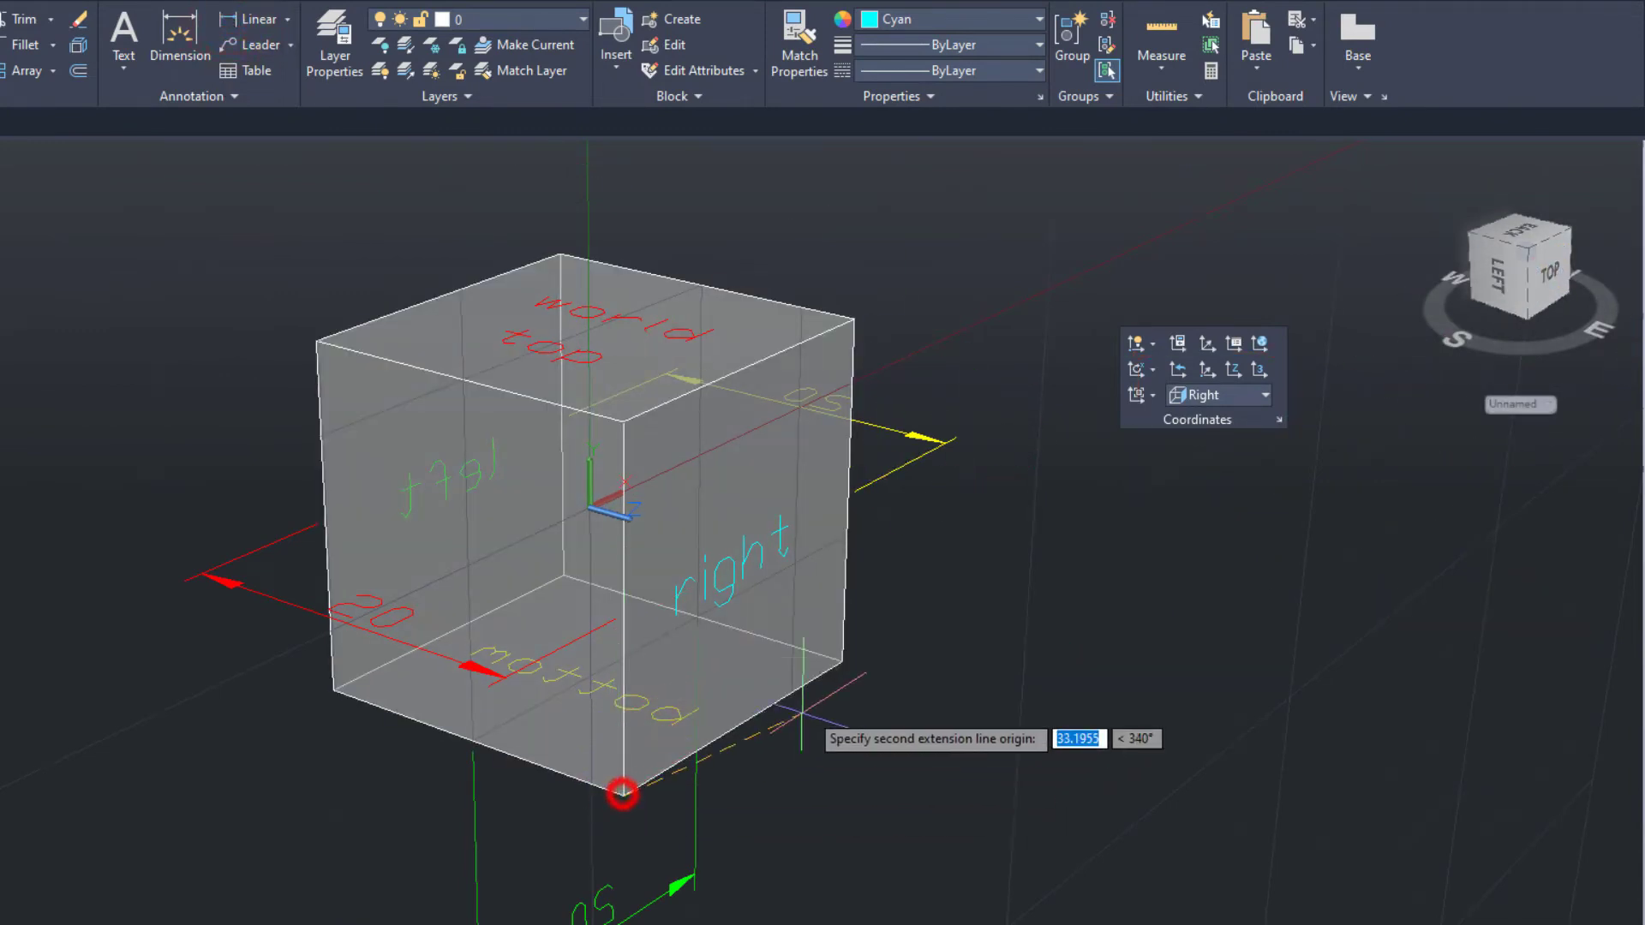
left_click(844, 658)
middle_click_drag(855, 777, 819, 526)
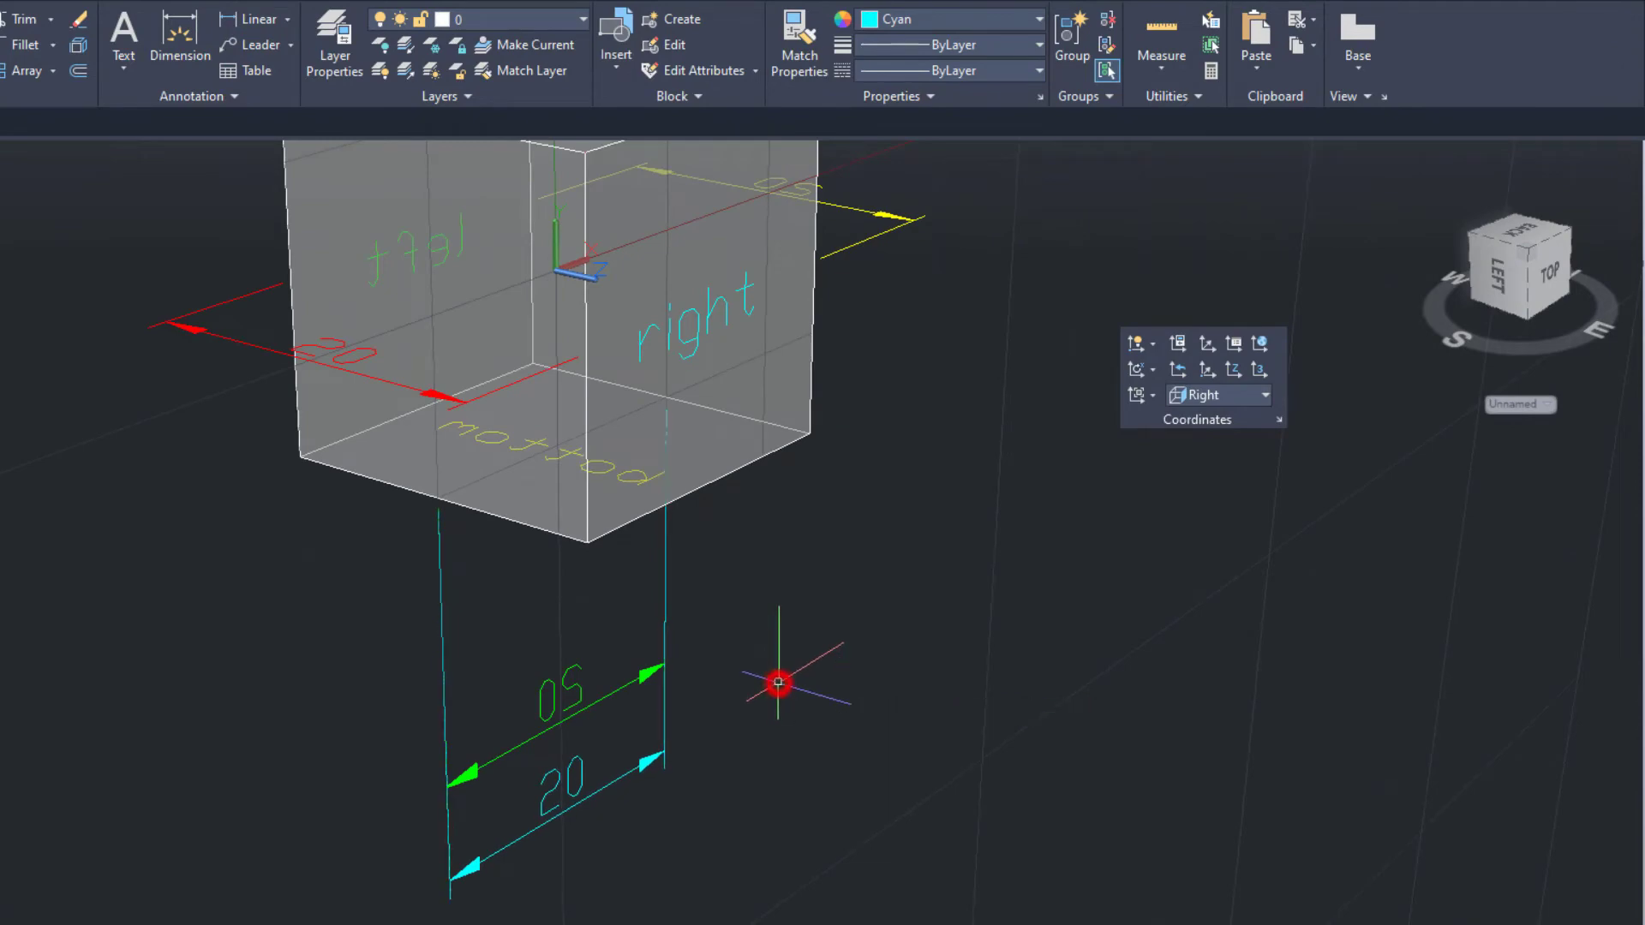
scroll(777, 681, "down", 2)
mouse_move(633, 480)
middle_mouse_down("shift")
mouse_move(919, 461)
mouse_move(580, 487)
mouse_move(634, 598)
mouse_move(615, 588)
middle_mouse_up("shift")
left_click(1424, 163)
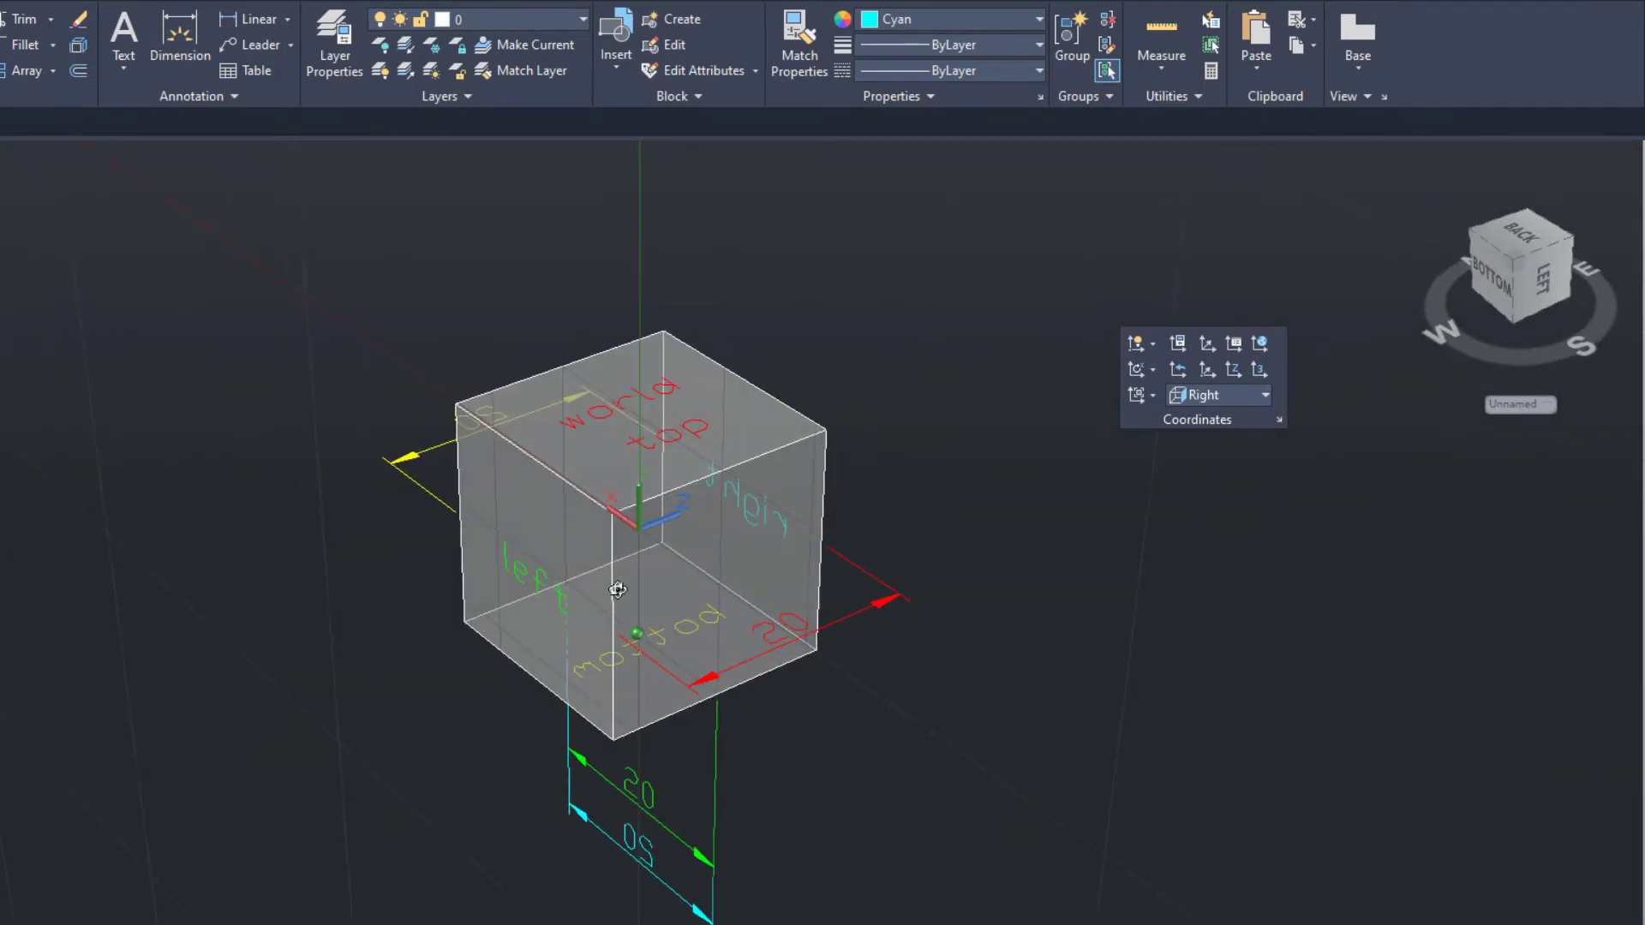
Set the UCS preset to Front and make Blue the colour for new objects
left_click(1244, 395)
left_click(1207, 544)
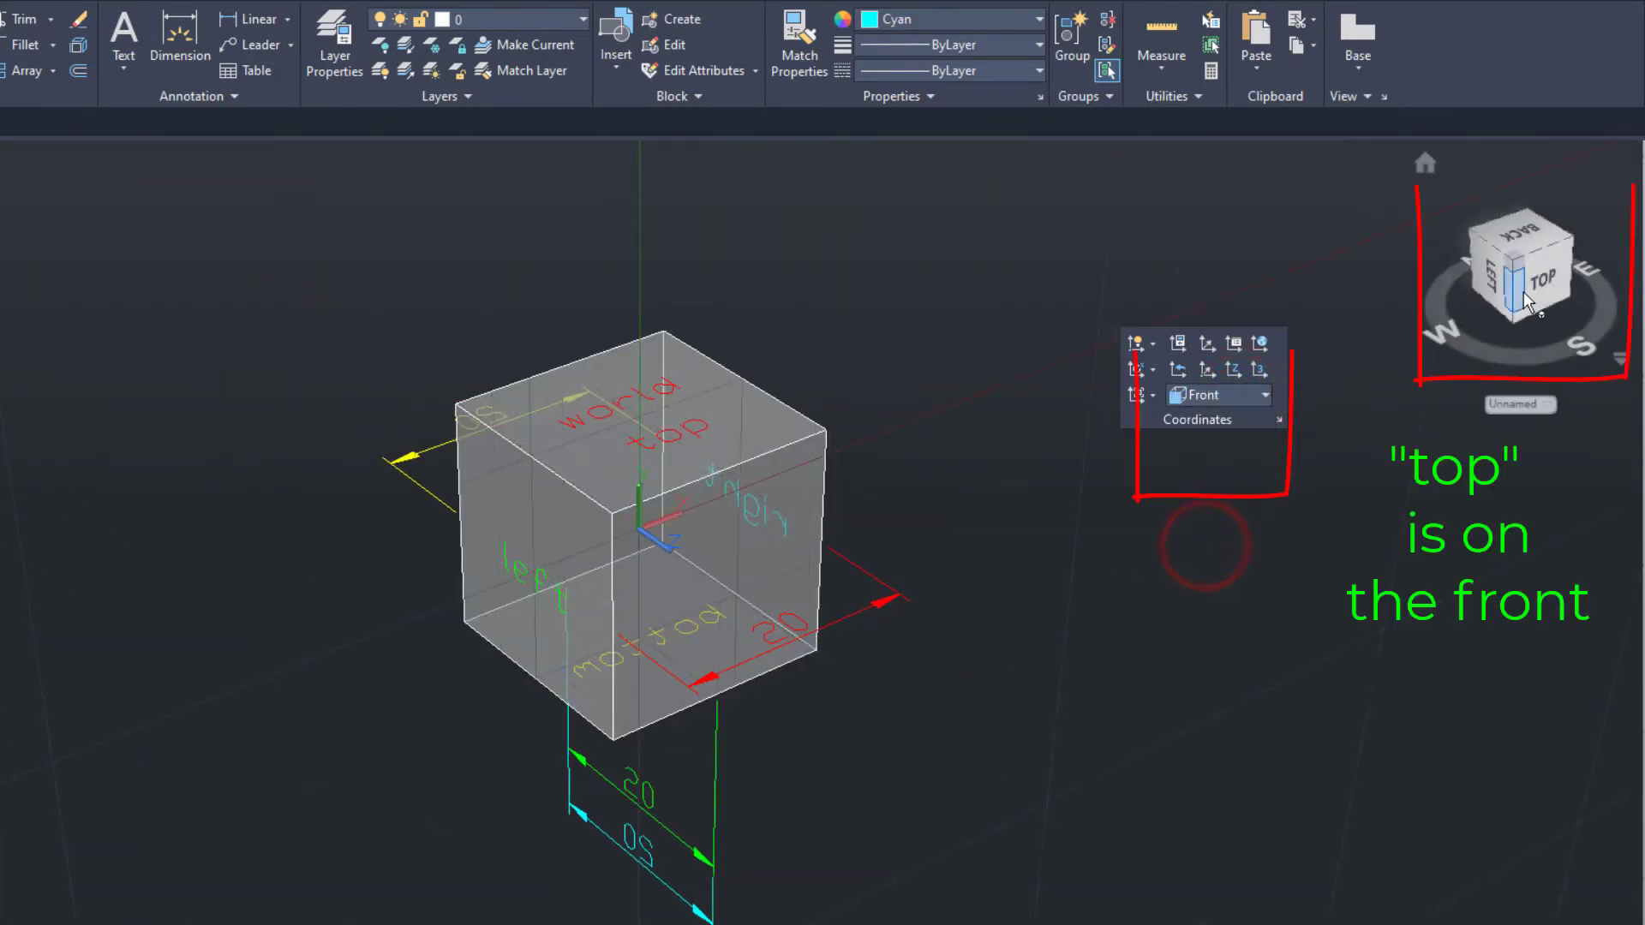
scroll(926, 687, "up", 2)
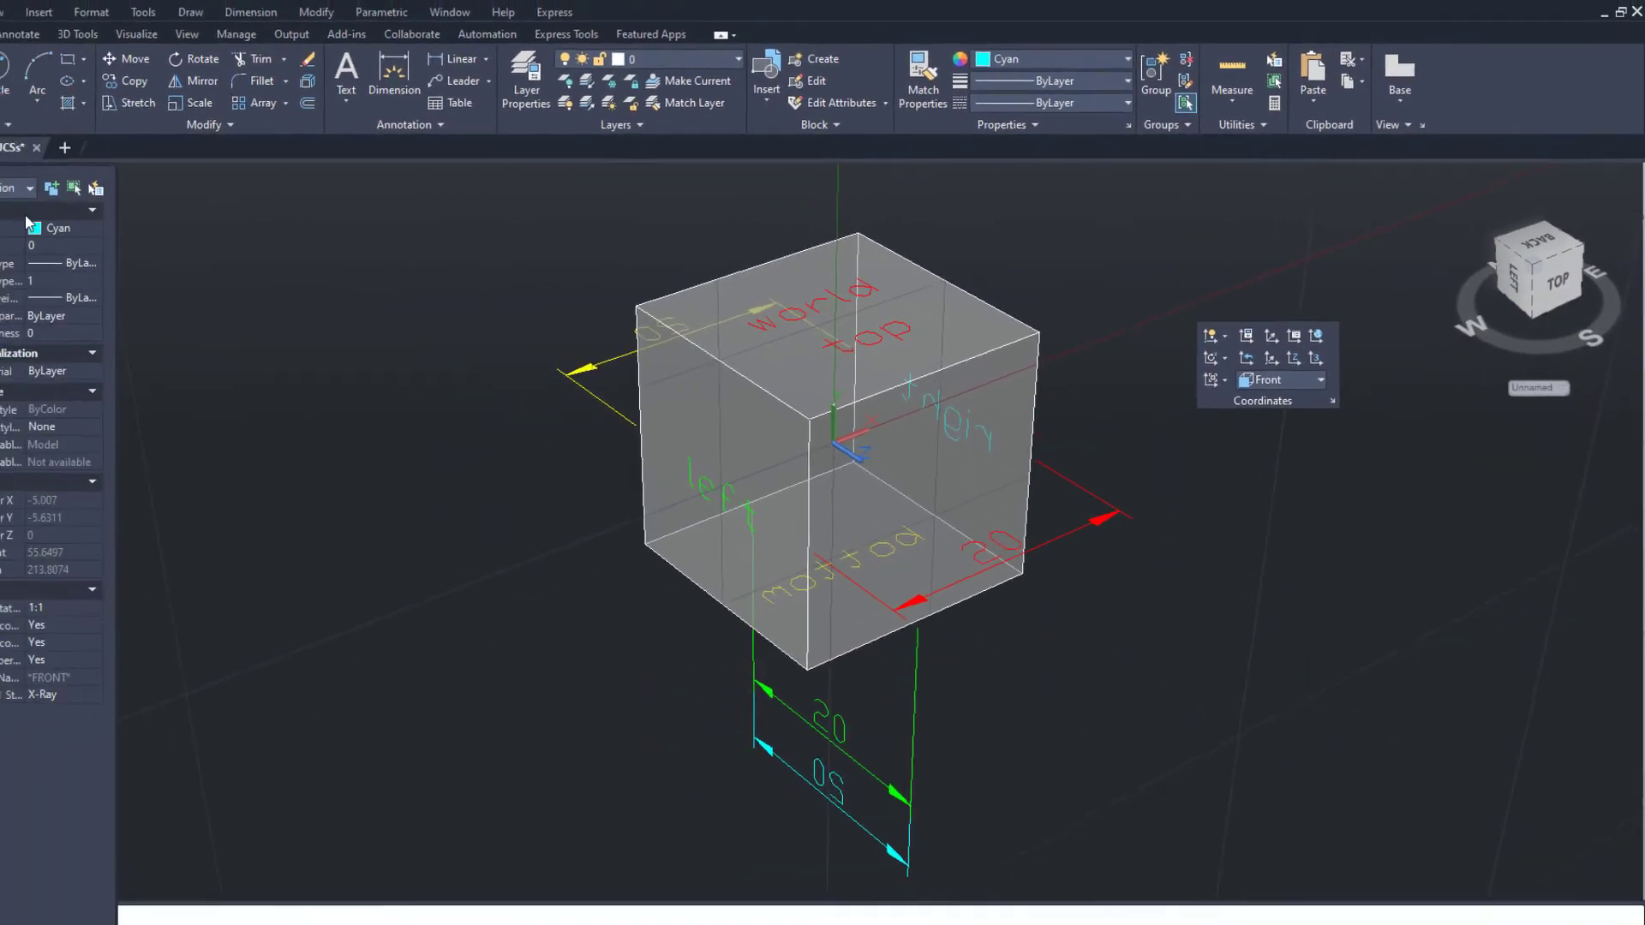
left_click(161, 233)
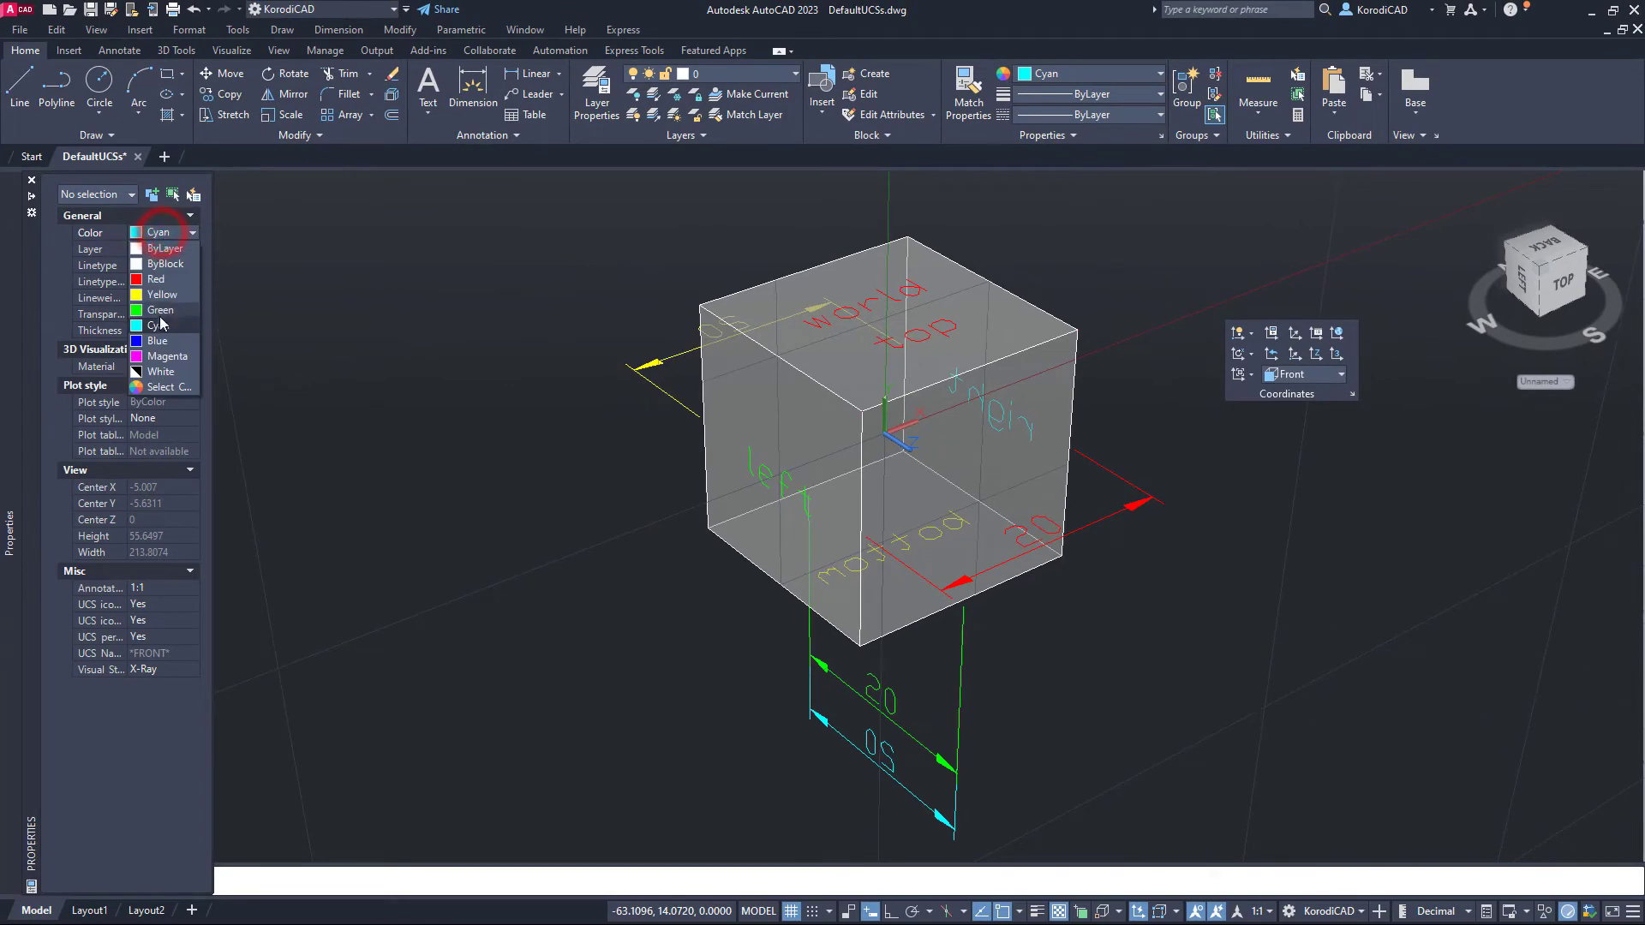
key("ctrl+1")
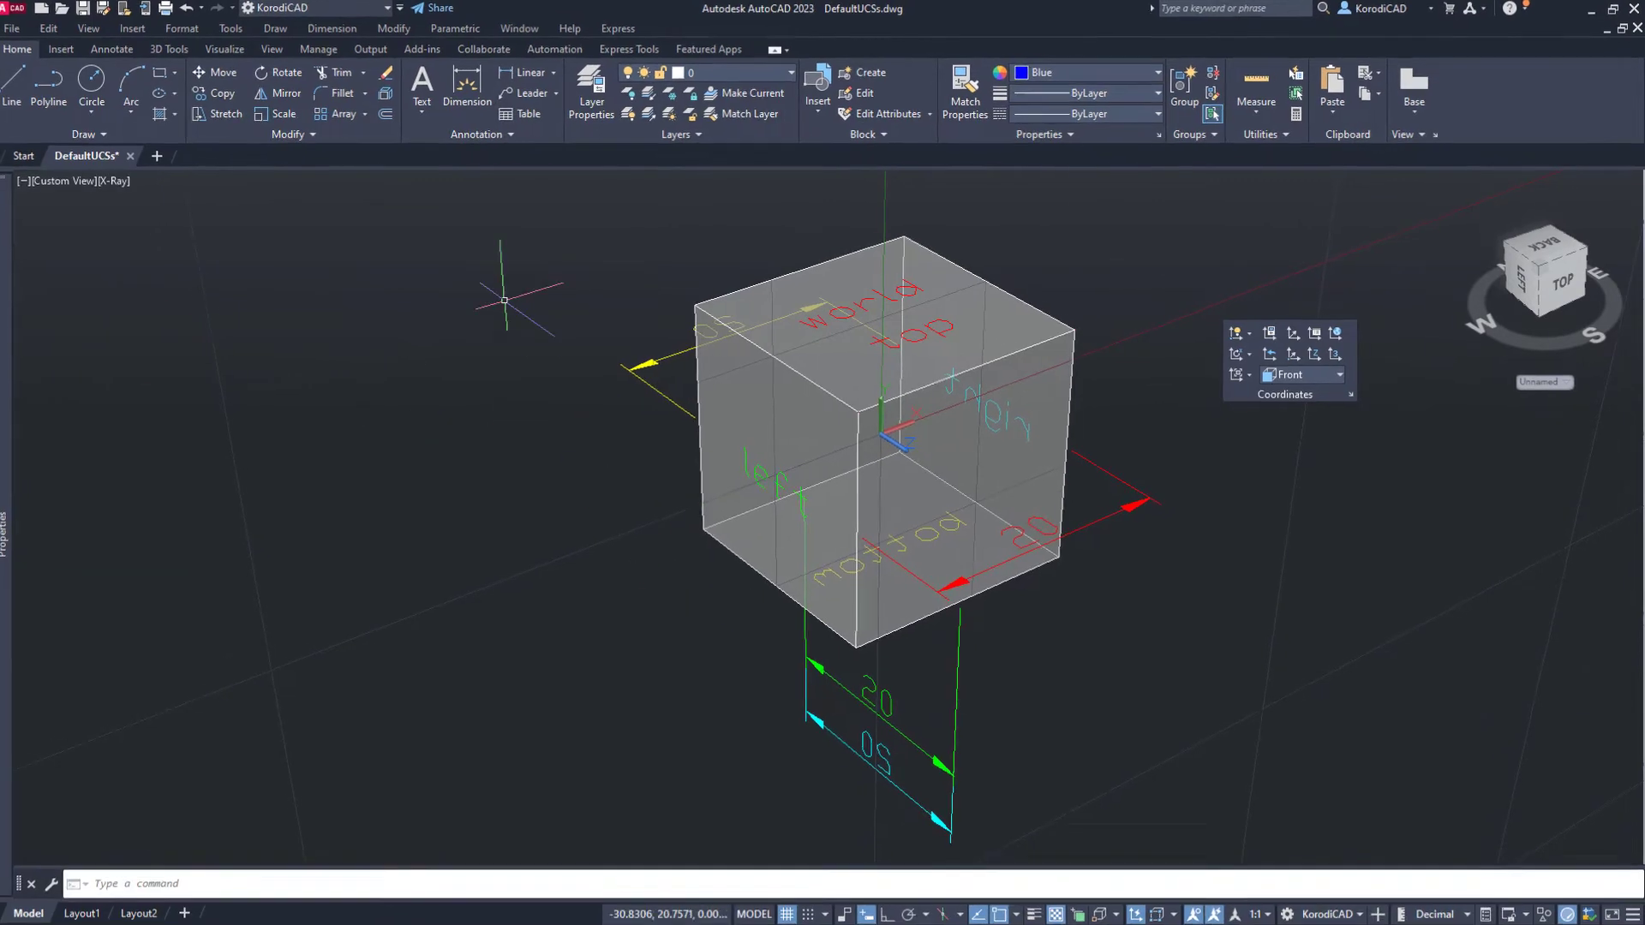
Create the blue MText 'front' and move it onto the cube's front face
left_click(428, 86)
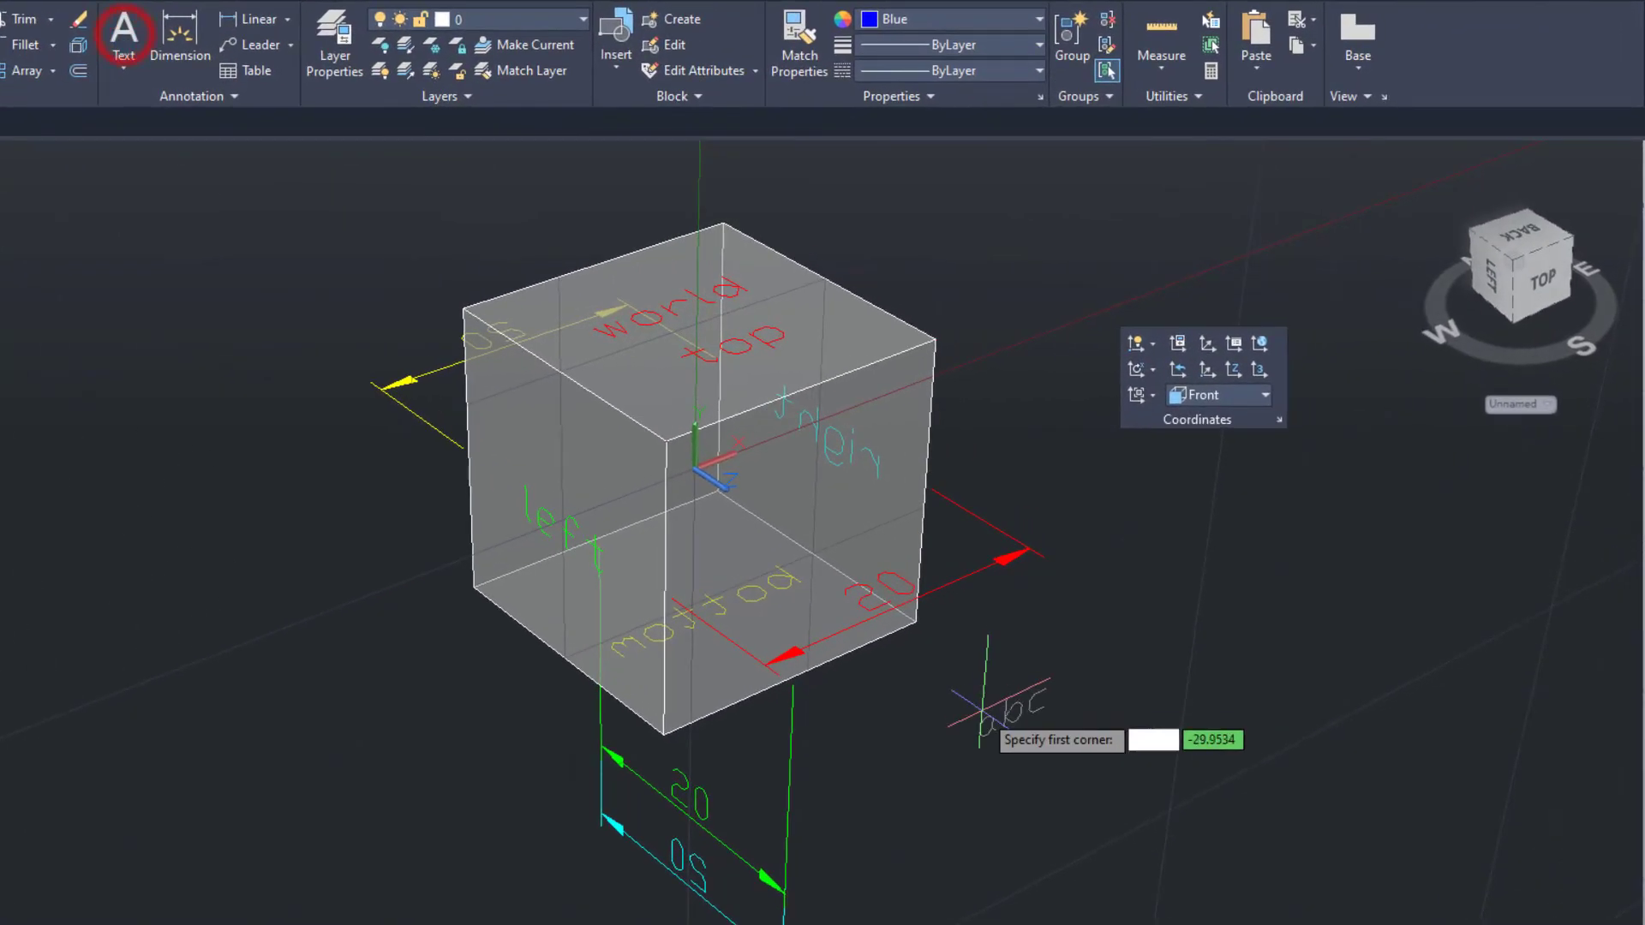
left_click(982, 719)
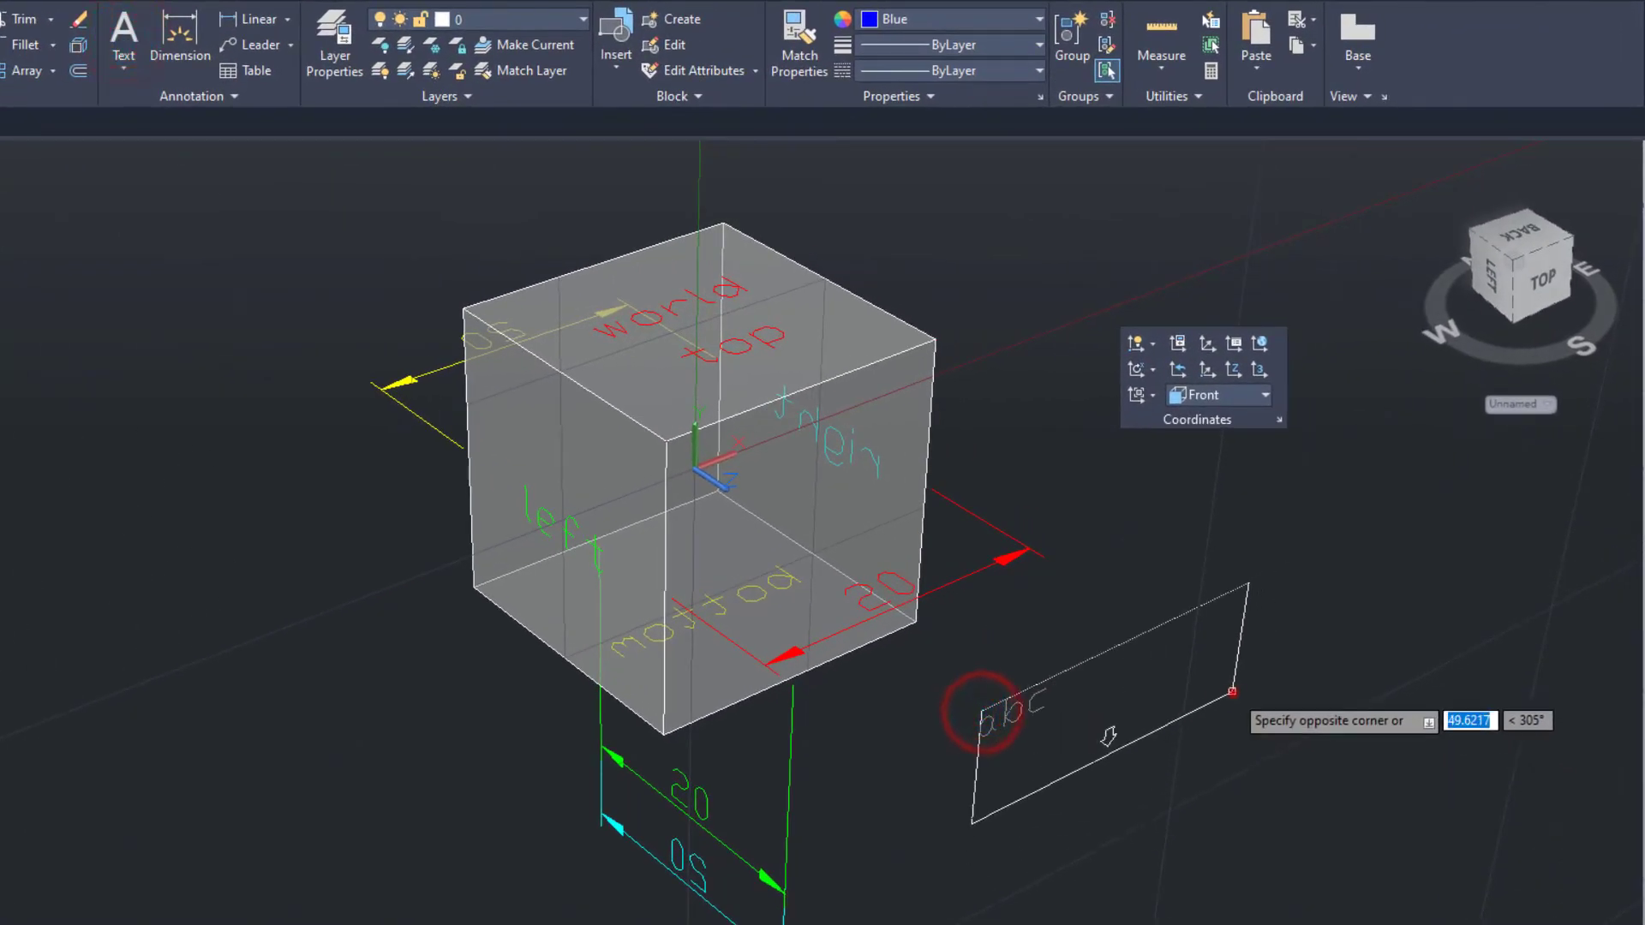
left_click(1232, 692)
type("Front")
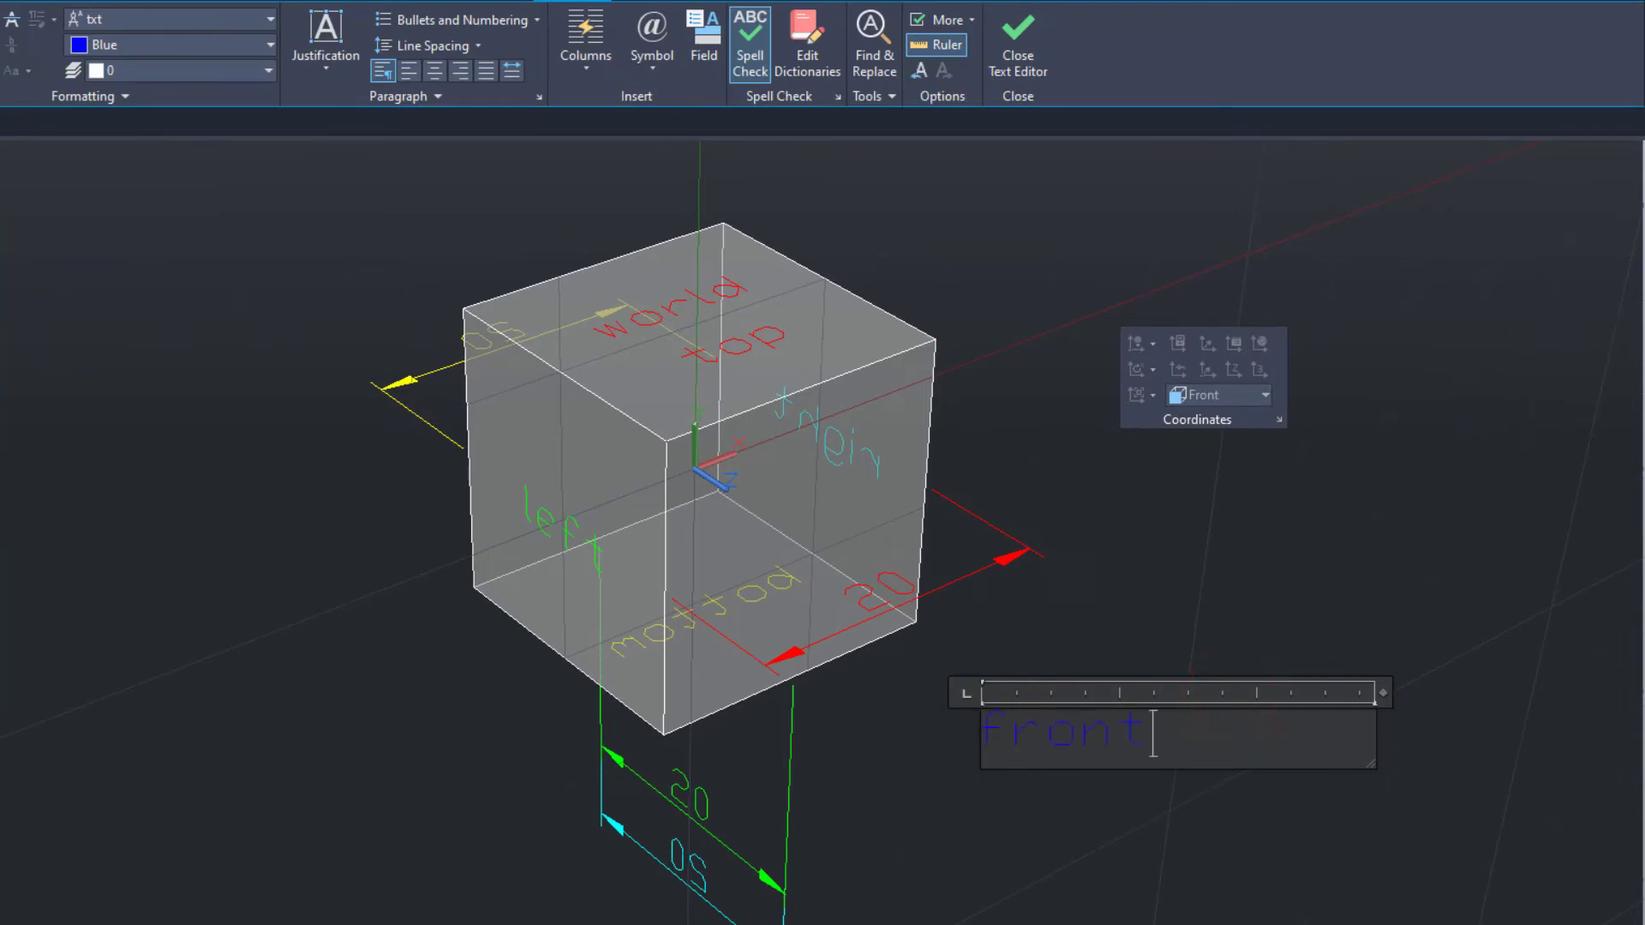
left_click(1139, 646)
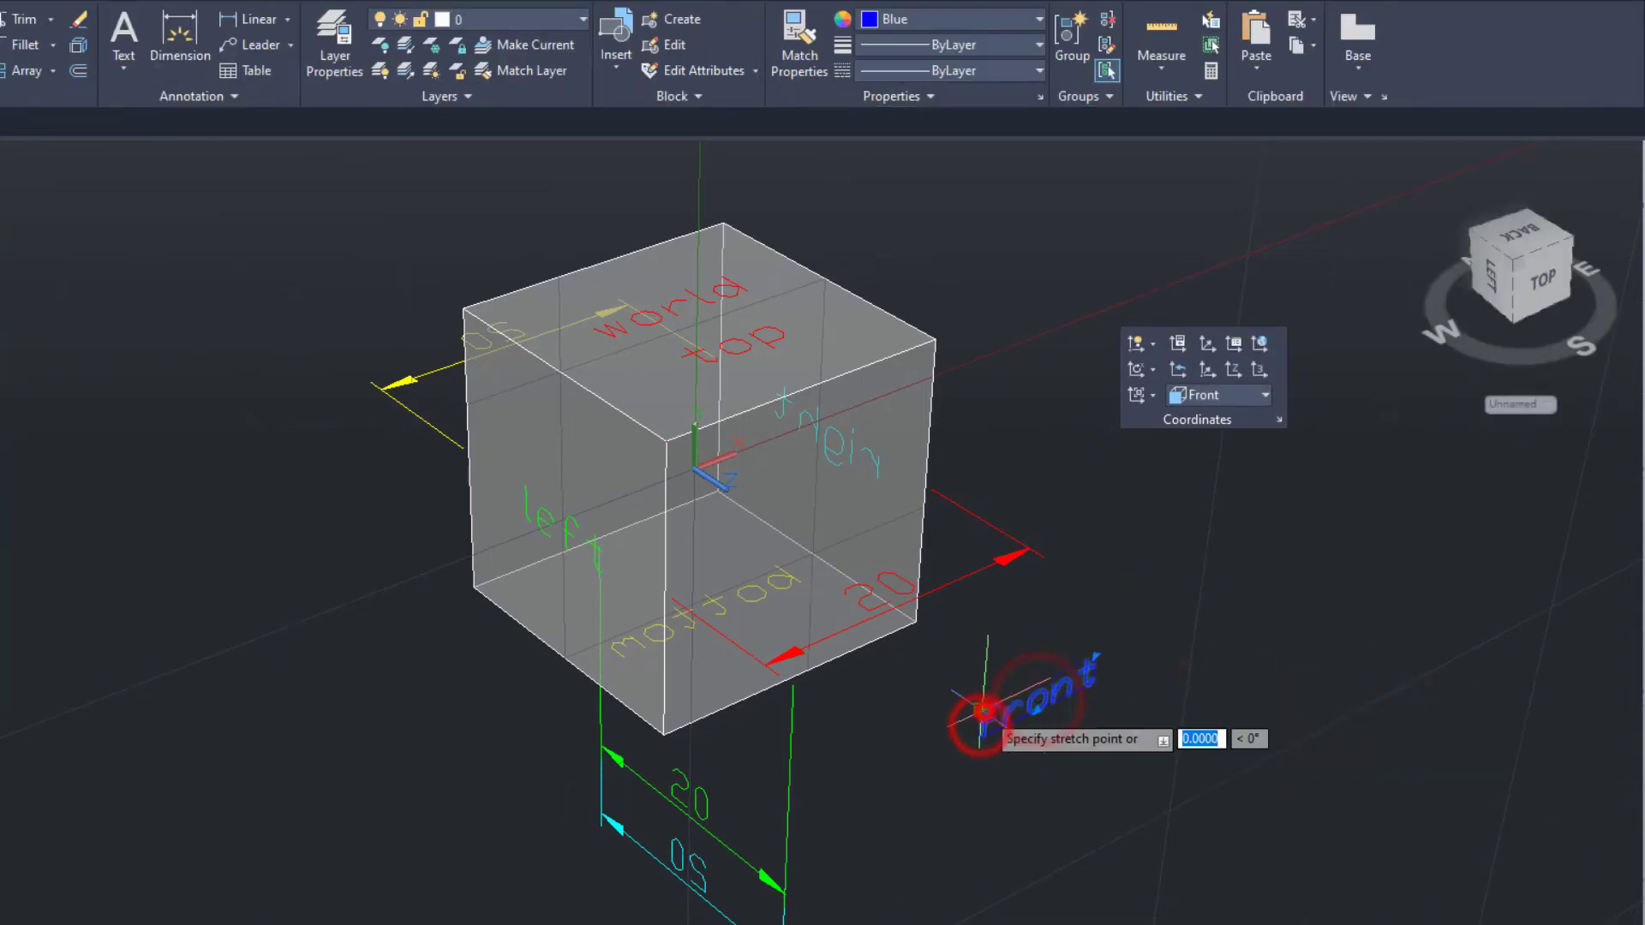
left_click(917, 626)
right_click(1022, 634)
left_click(1076, 242)
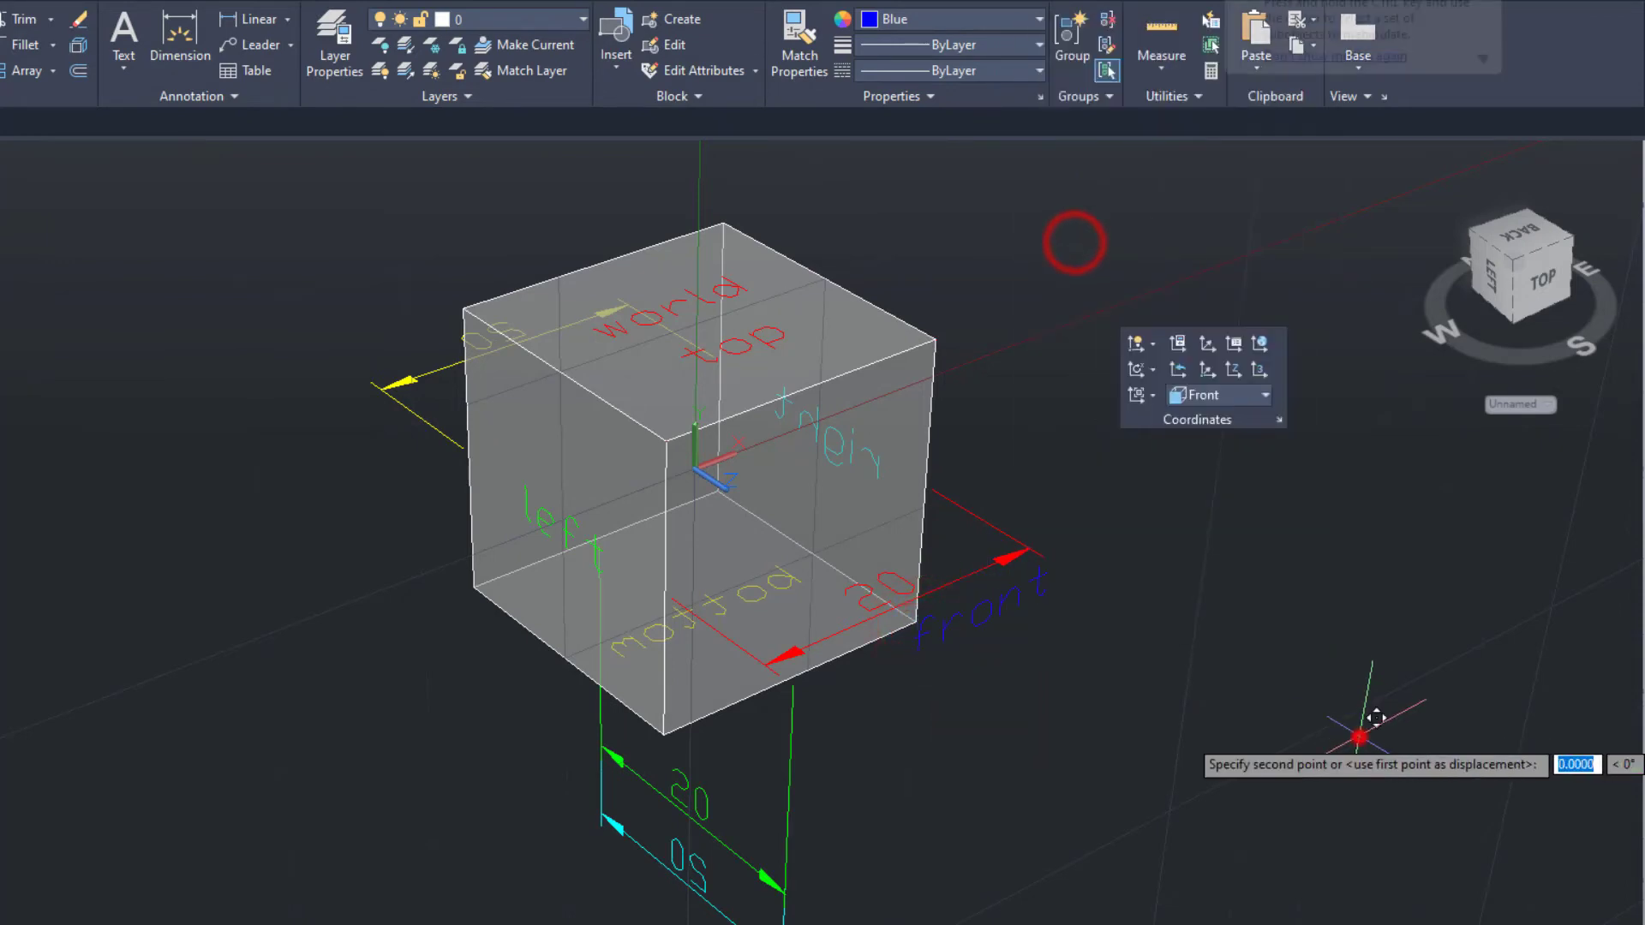
left_click(1362, 743)
left_click(1253, 692)
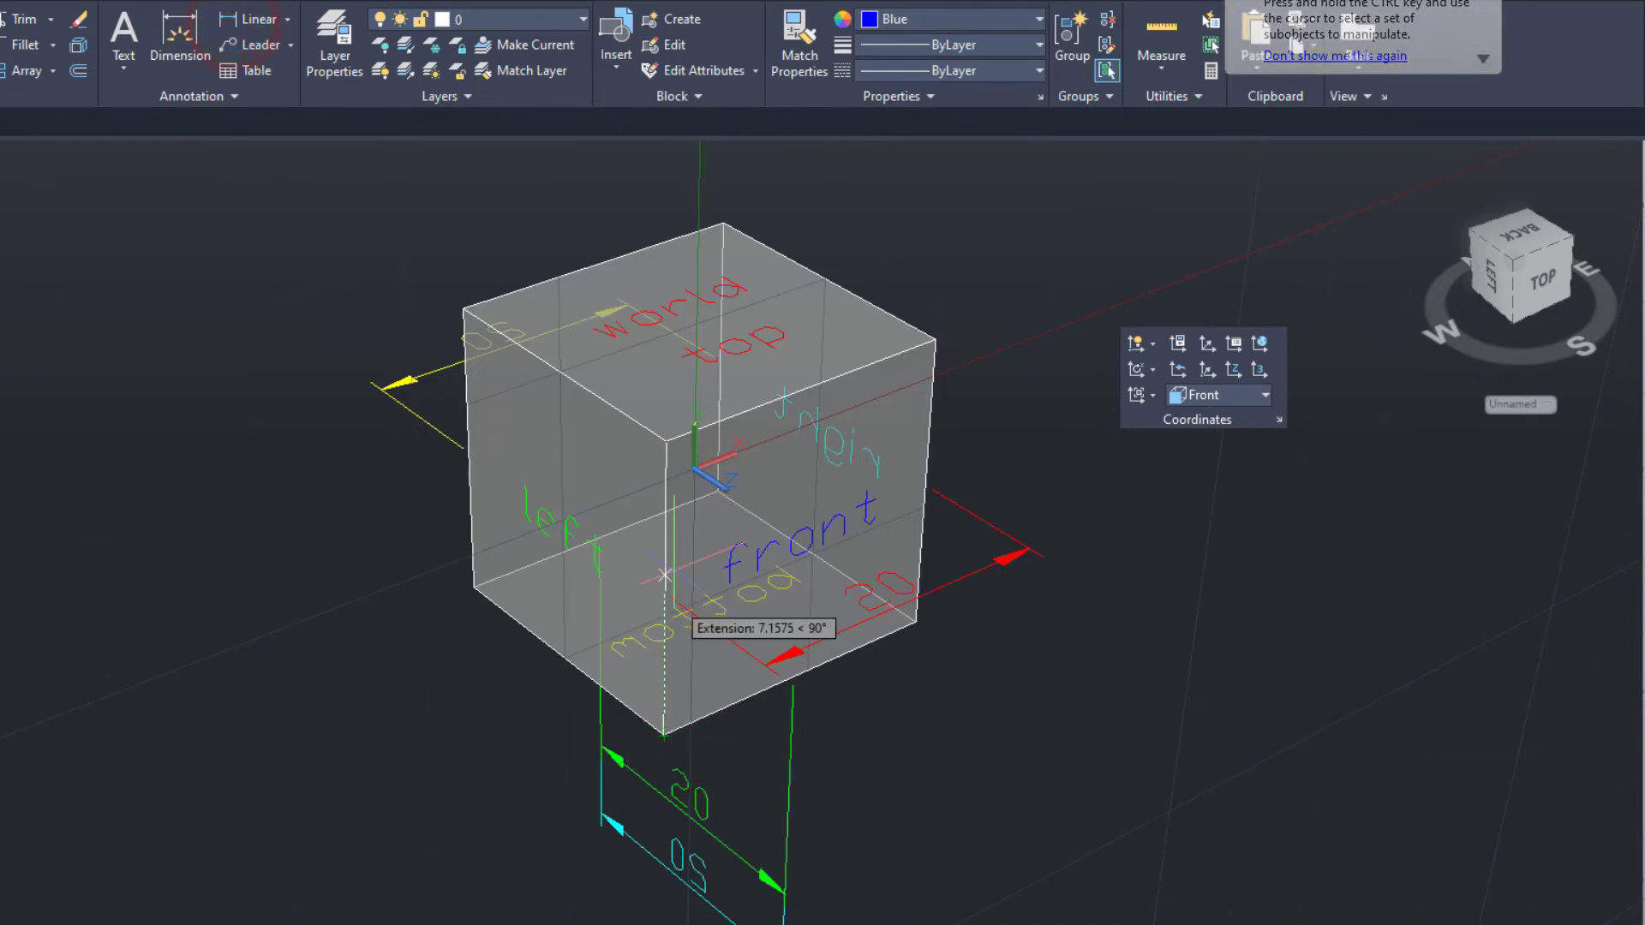
Add a blue 20 dimension above the cube's top edge and orbit to check it
left_click(665, 441)
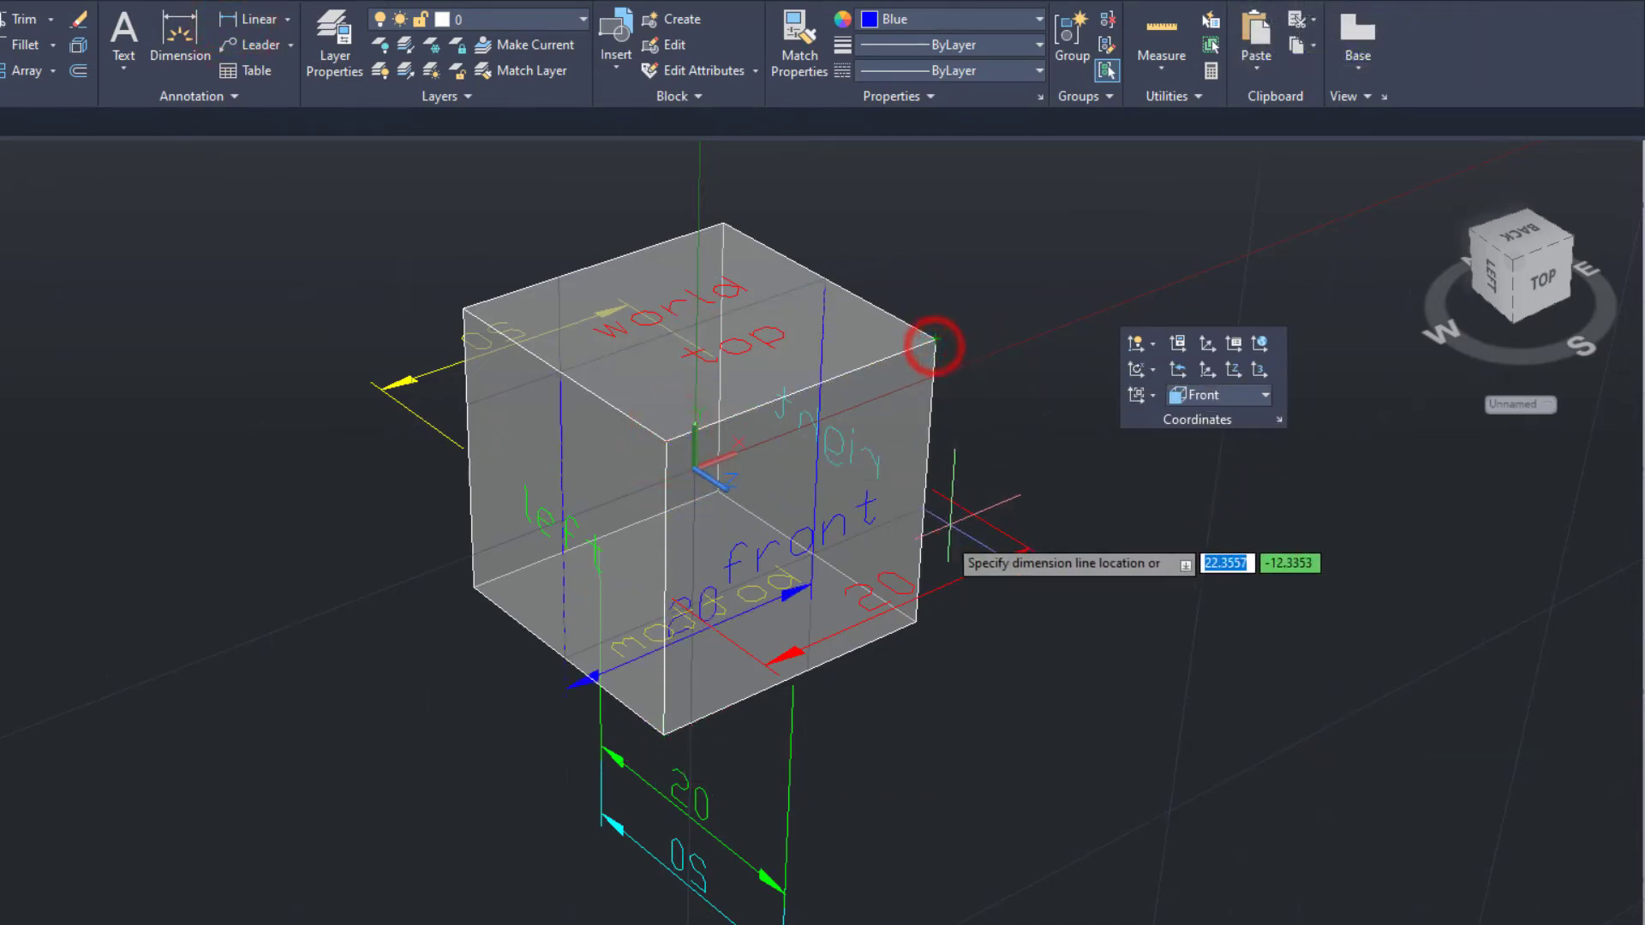
mouse_move(984, 709)
middle_mouse_down()
mouse_move(949, 488)
mouse_move(942, 595)
middle_mouse_up()
middle_click_drag(893, 220, 883, 437)
left_click(881, 346)
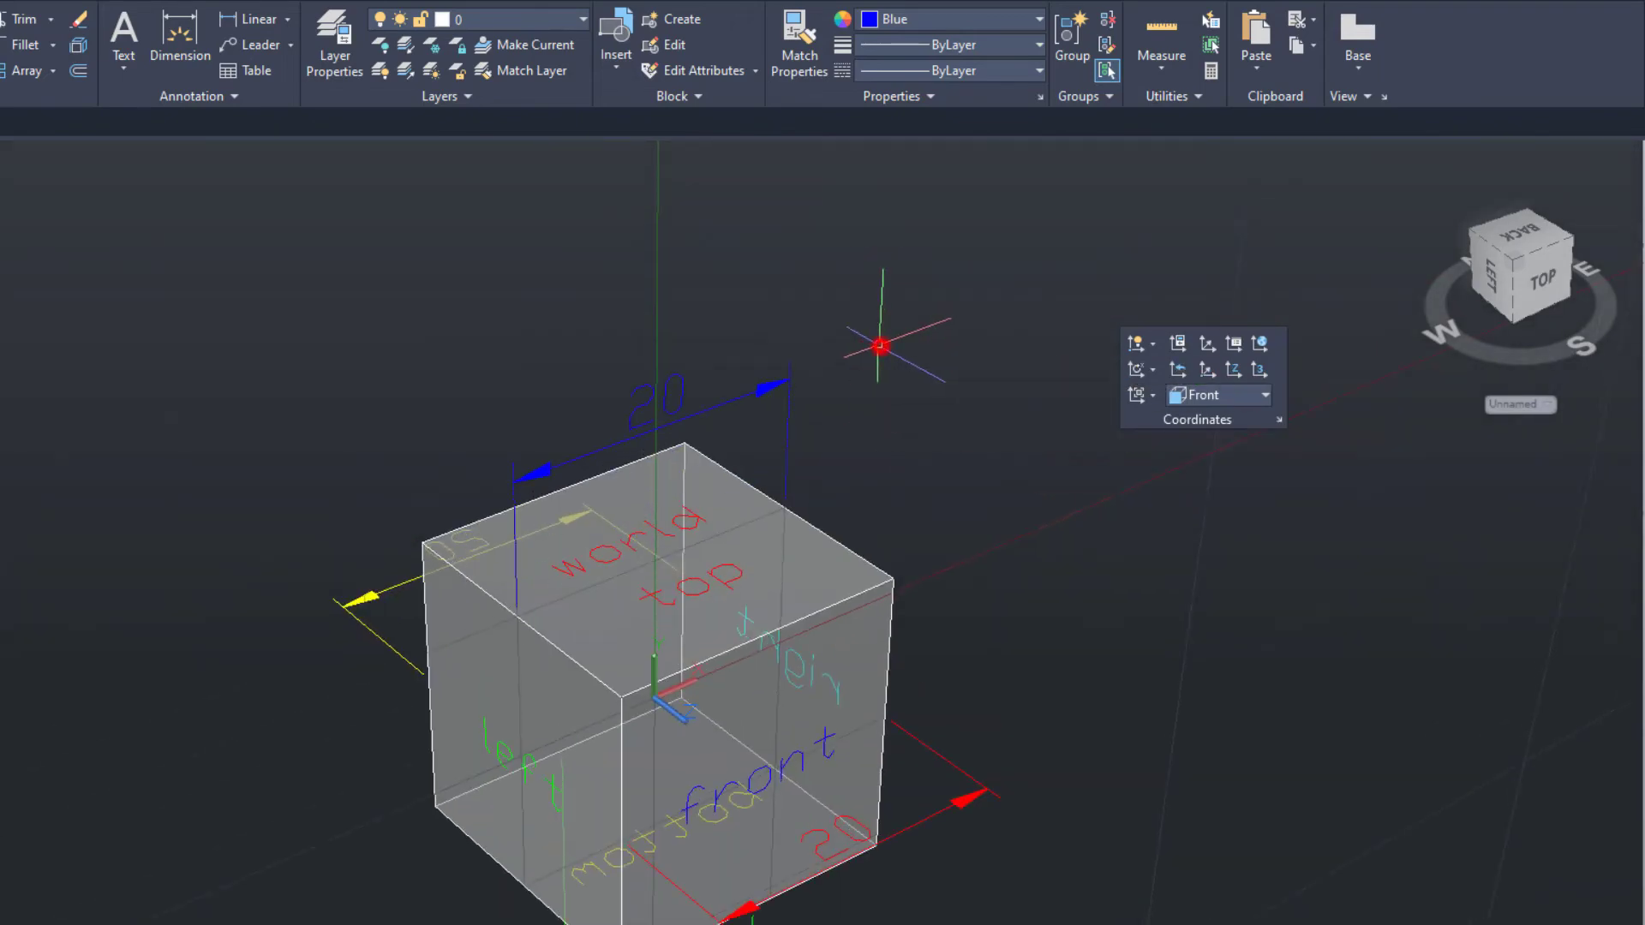
scroll(881, 346, "down", 2)
mouse_move(828, 700)
middle_mouse_down("shift")
mouse_move(816, 665)
mouse_move(819, 708)
middle_mouse_up("shift")
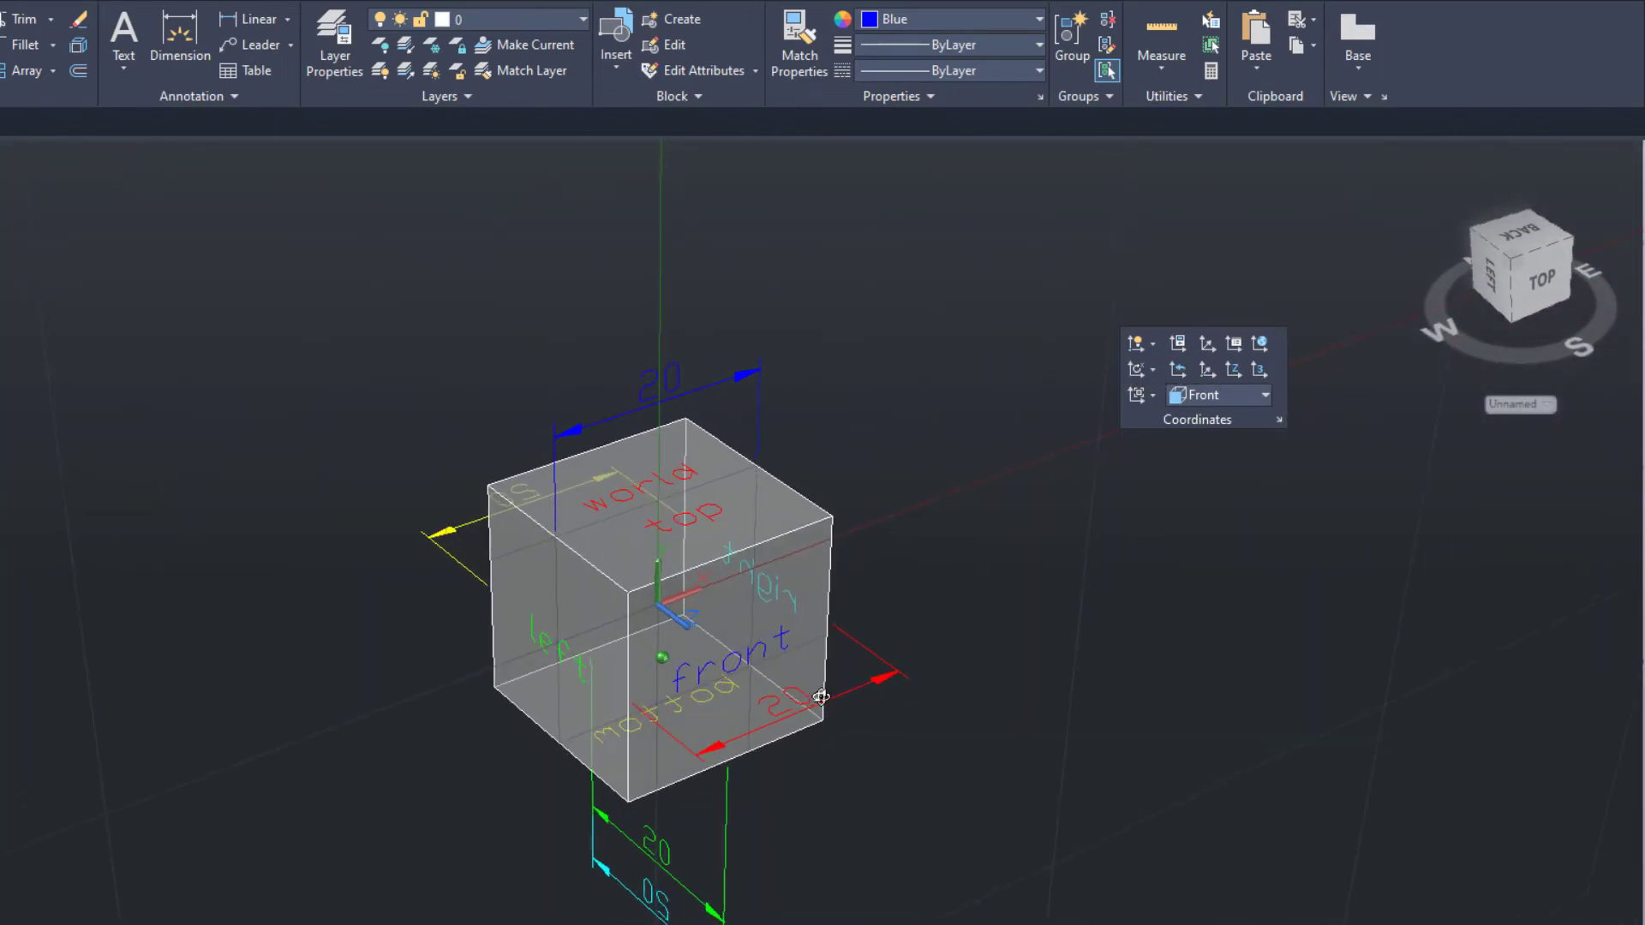
Set the UCS preset to Back and choose Magenta as the current colour
left_click(1232, 397)
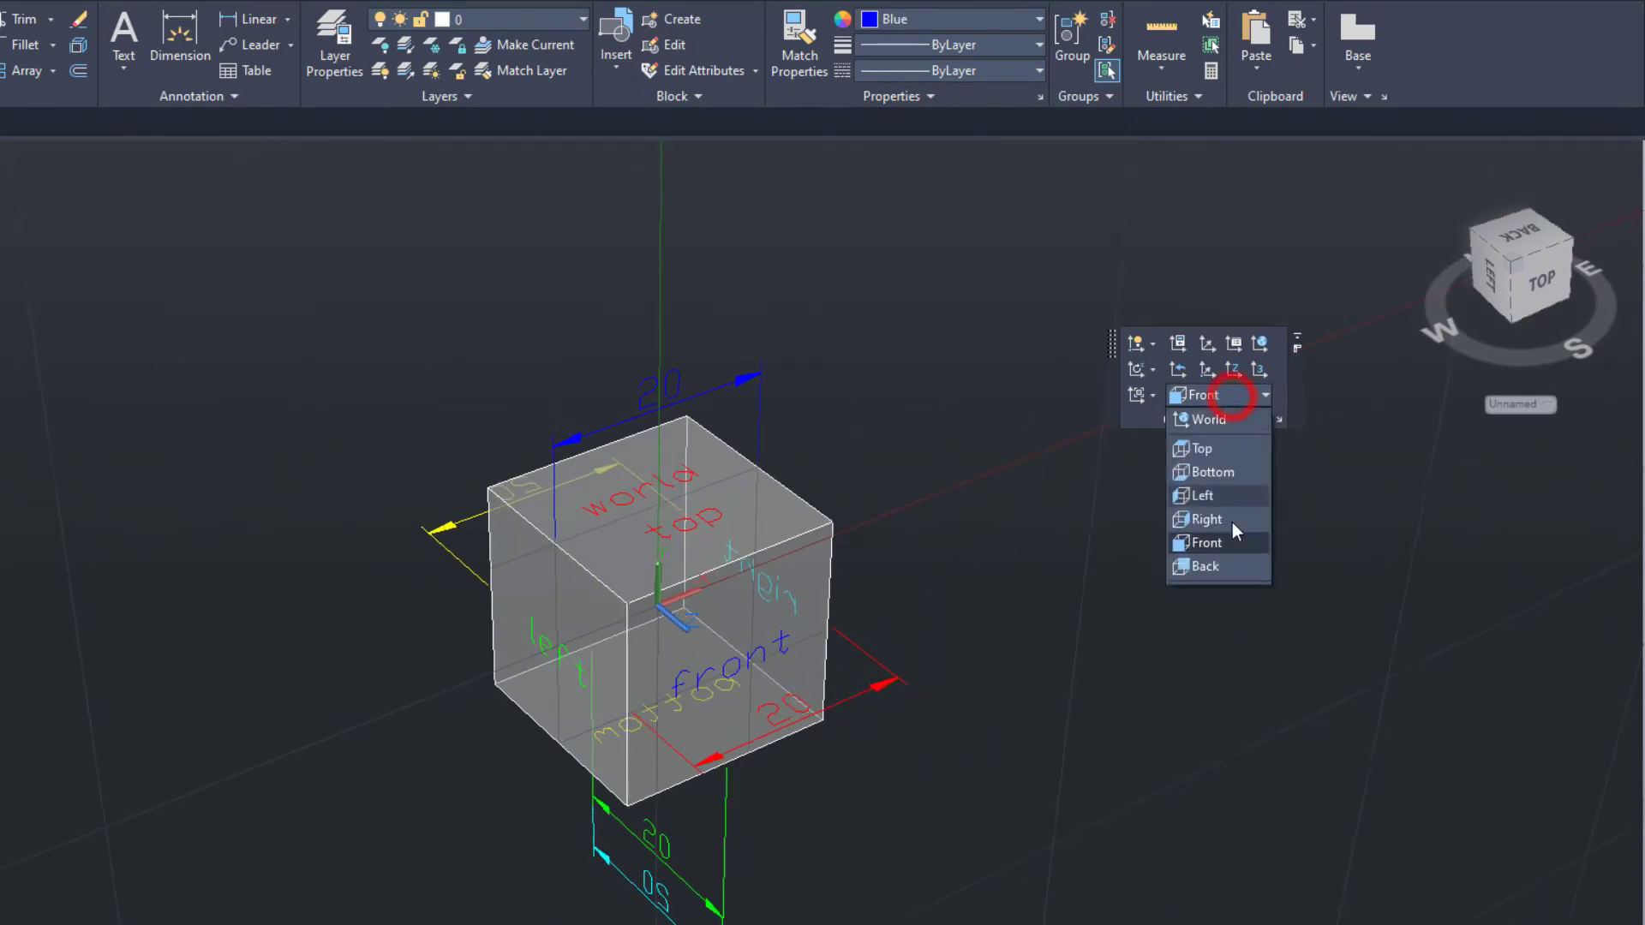
left_click(1220, 568)
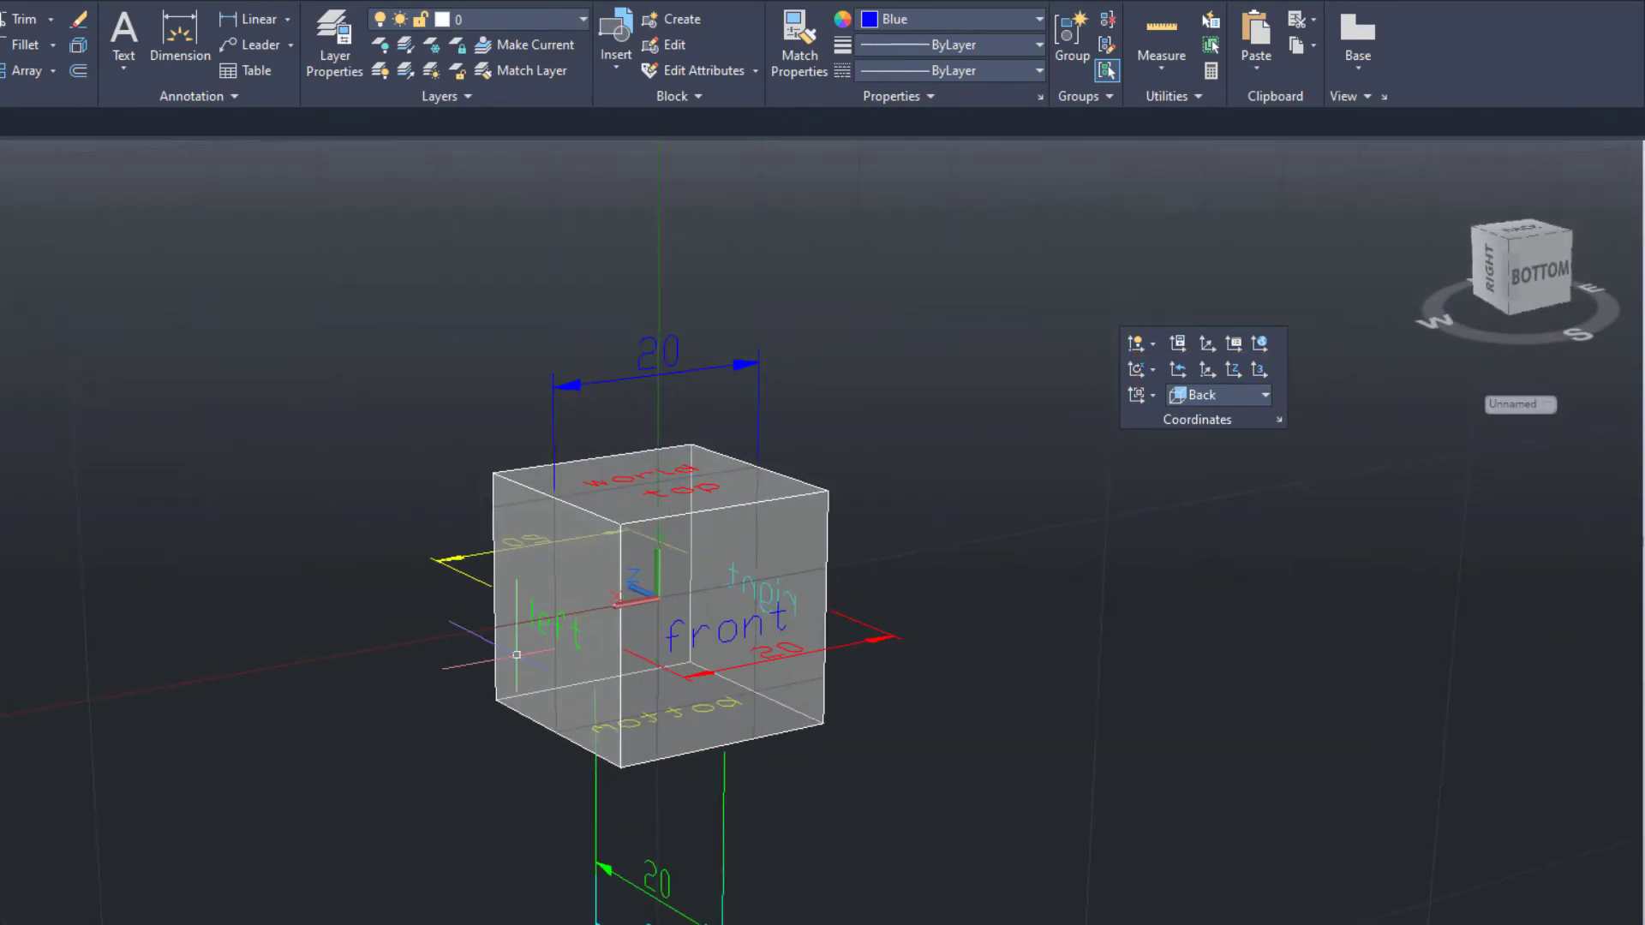
middle_click_drag(421, 737, 653, 649)
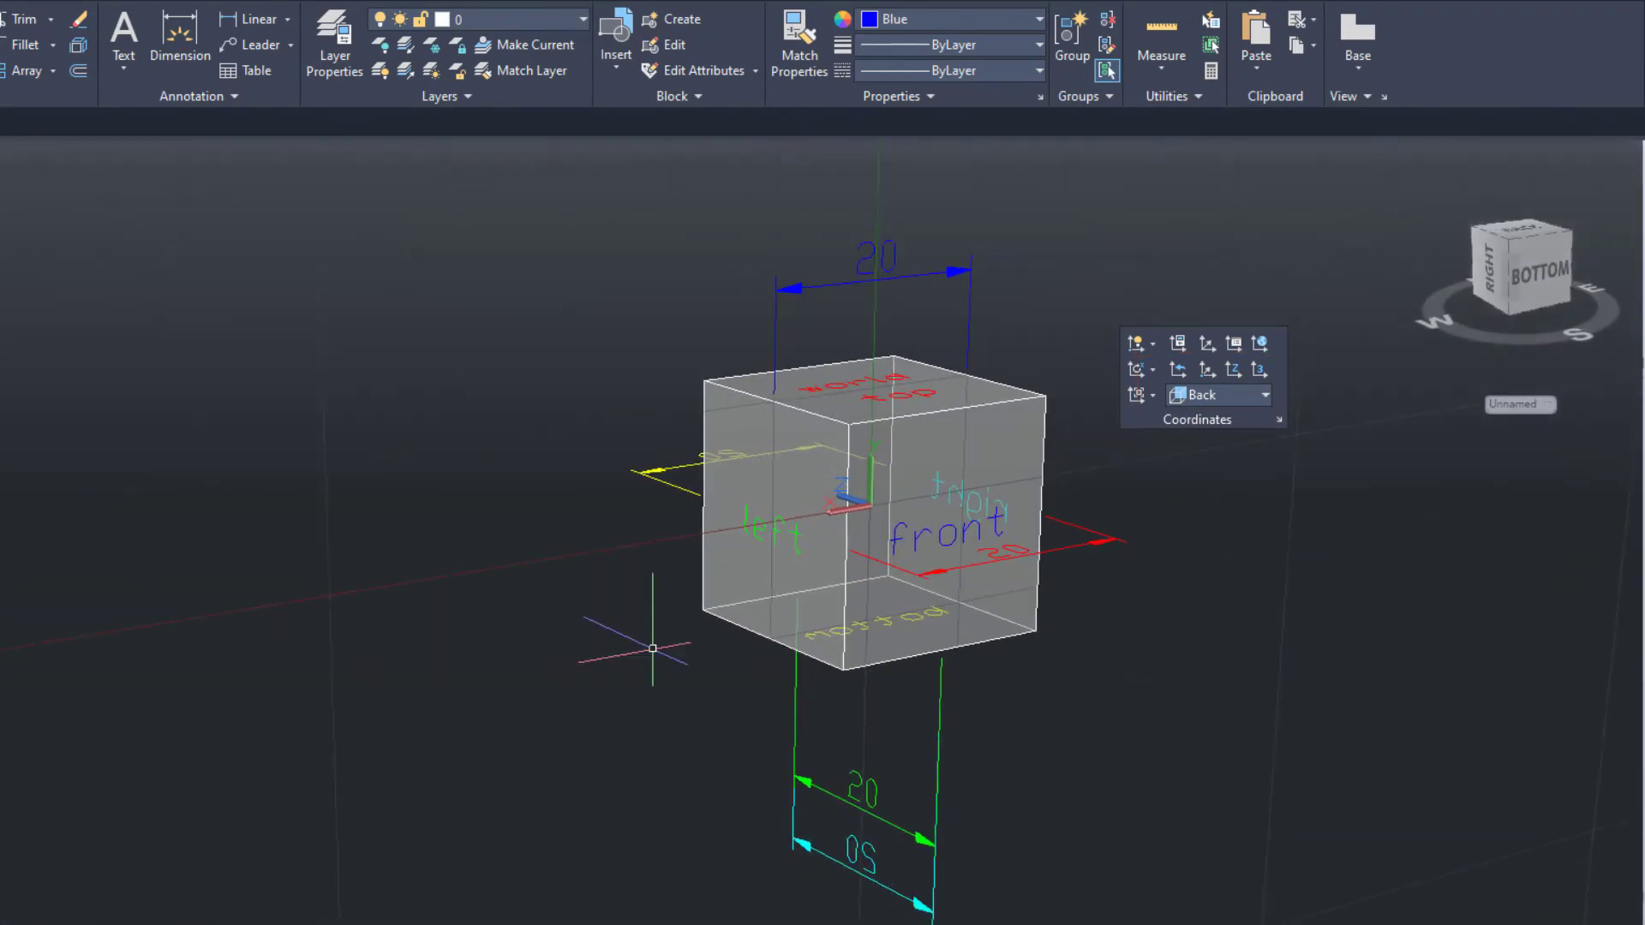
left_click(163, 233)
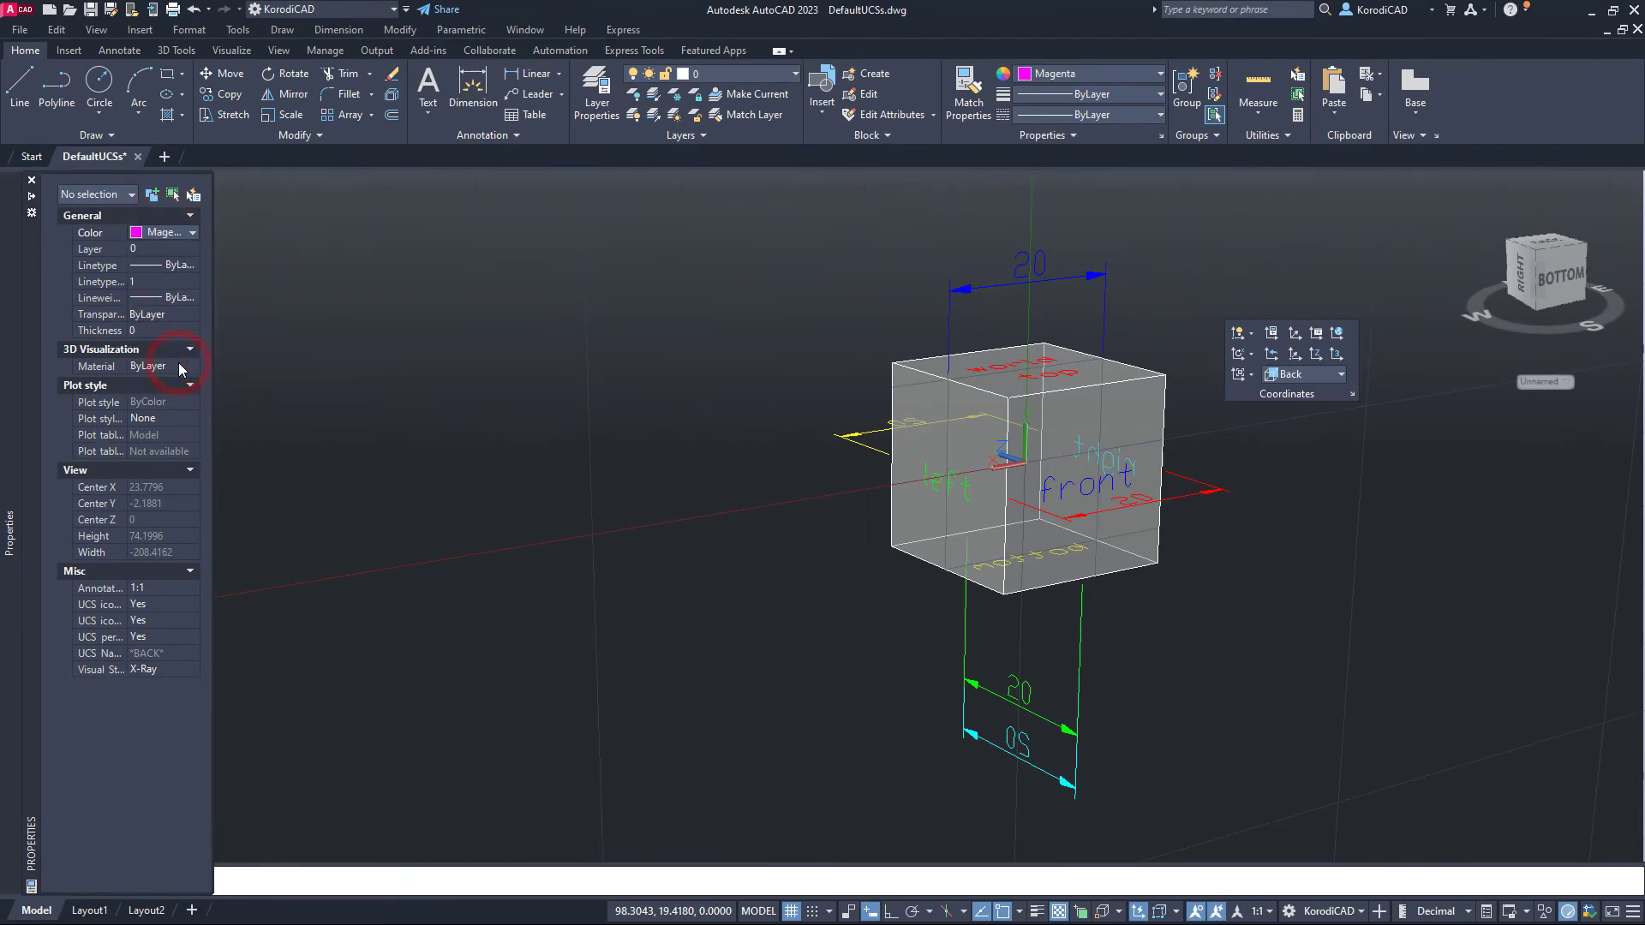
Create the magenta MText 'back' and move it onto the cube's back face
left_click(427, 90)
left_click(1318, 547)
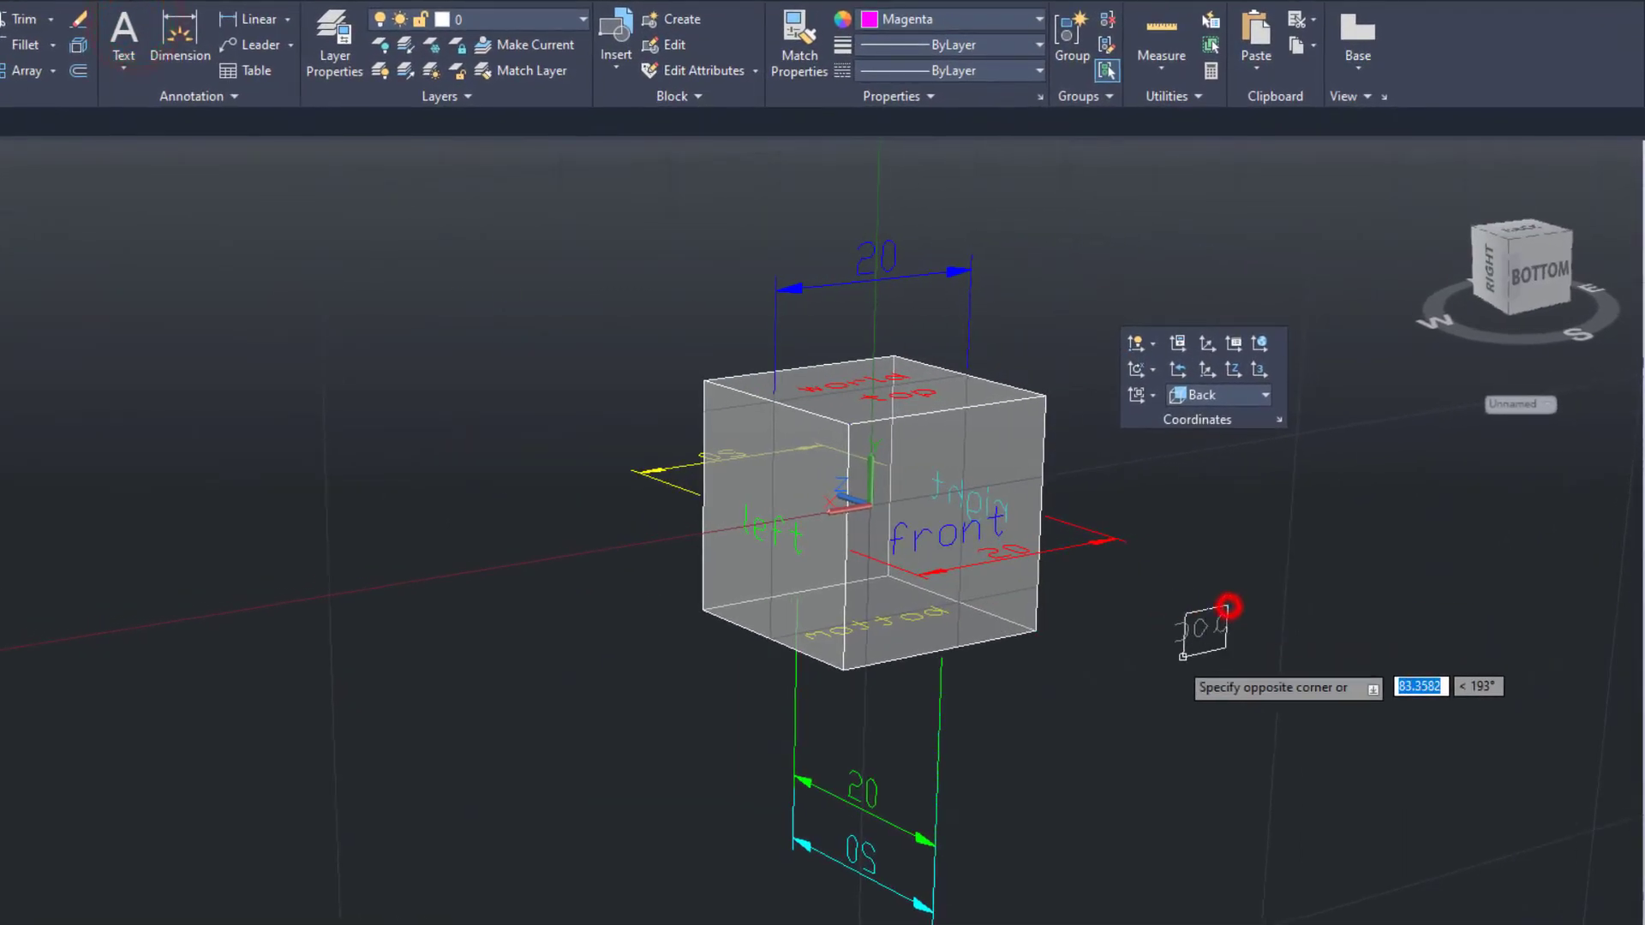
left_click(1229, 608)
type("bac")
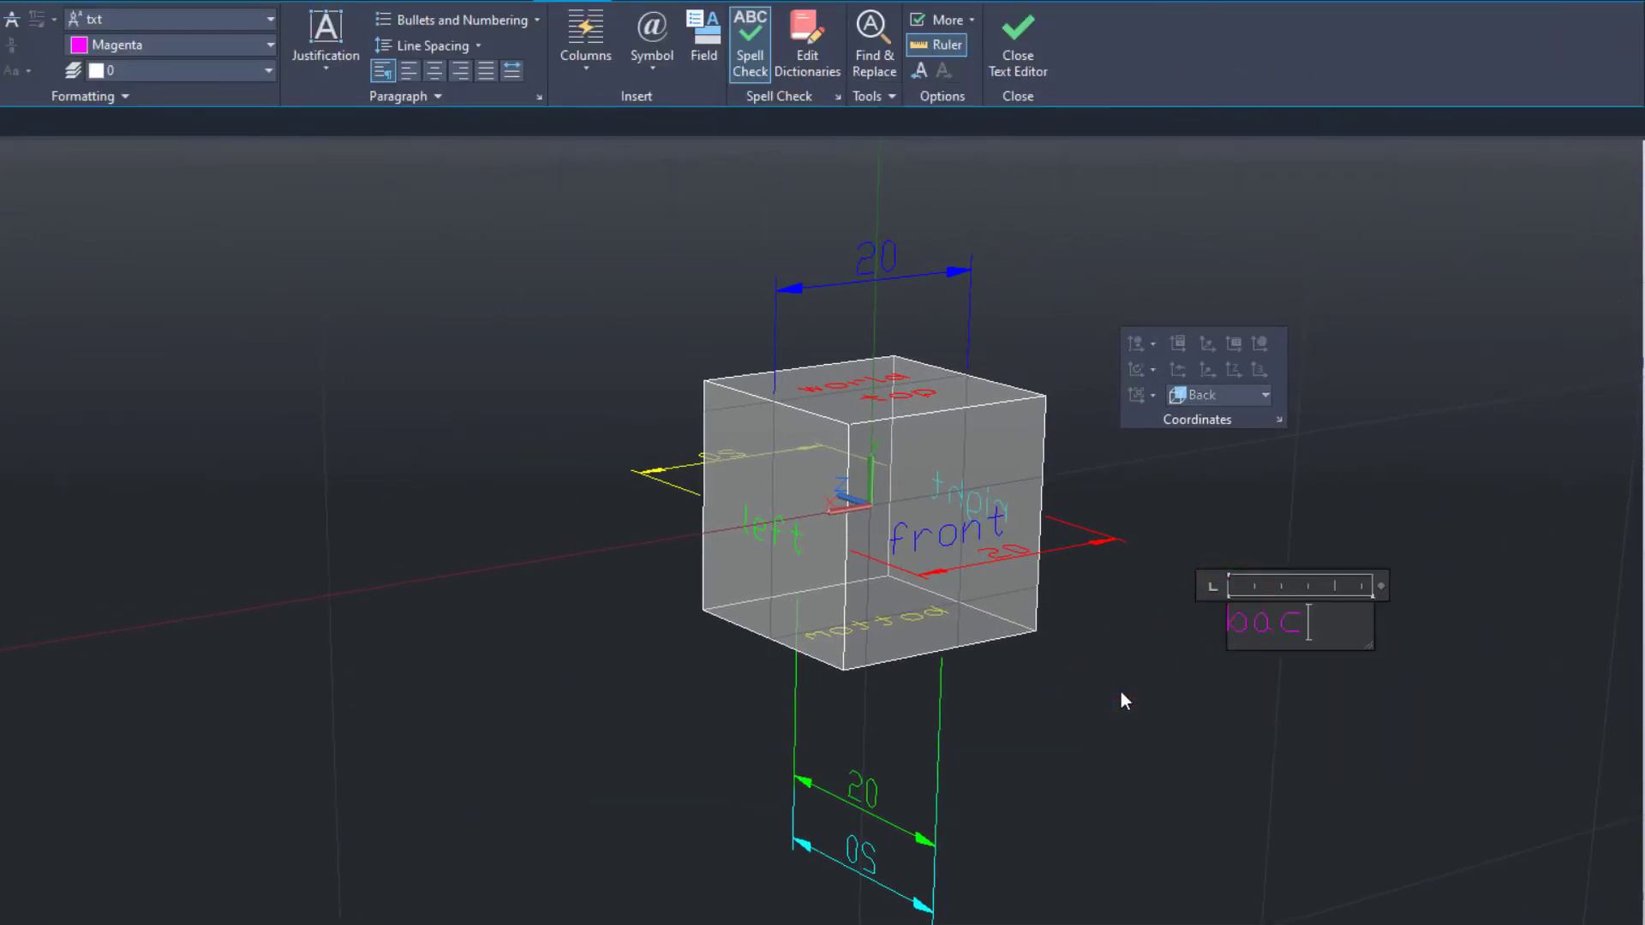
type("k")
left_click(1386, 583)
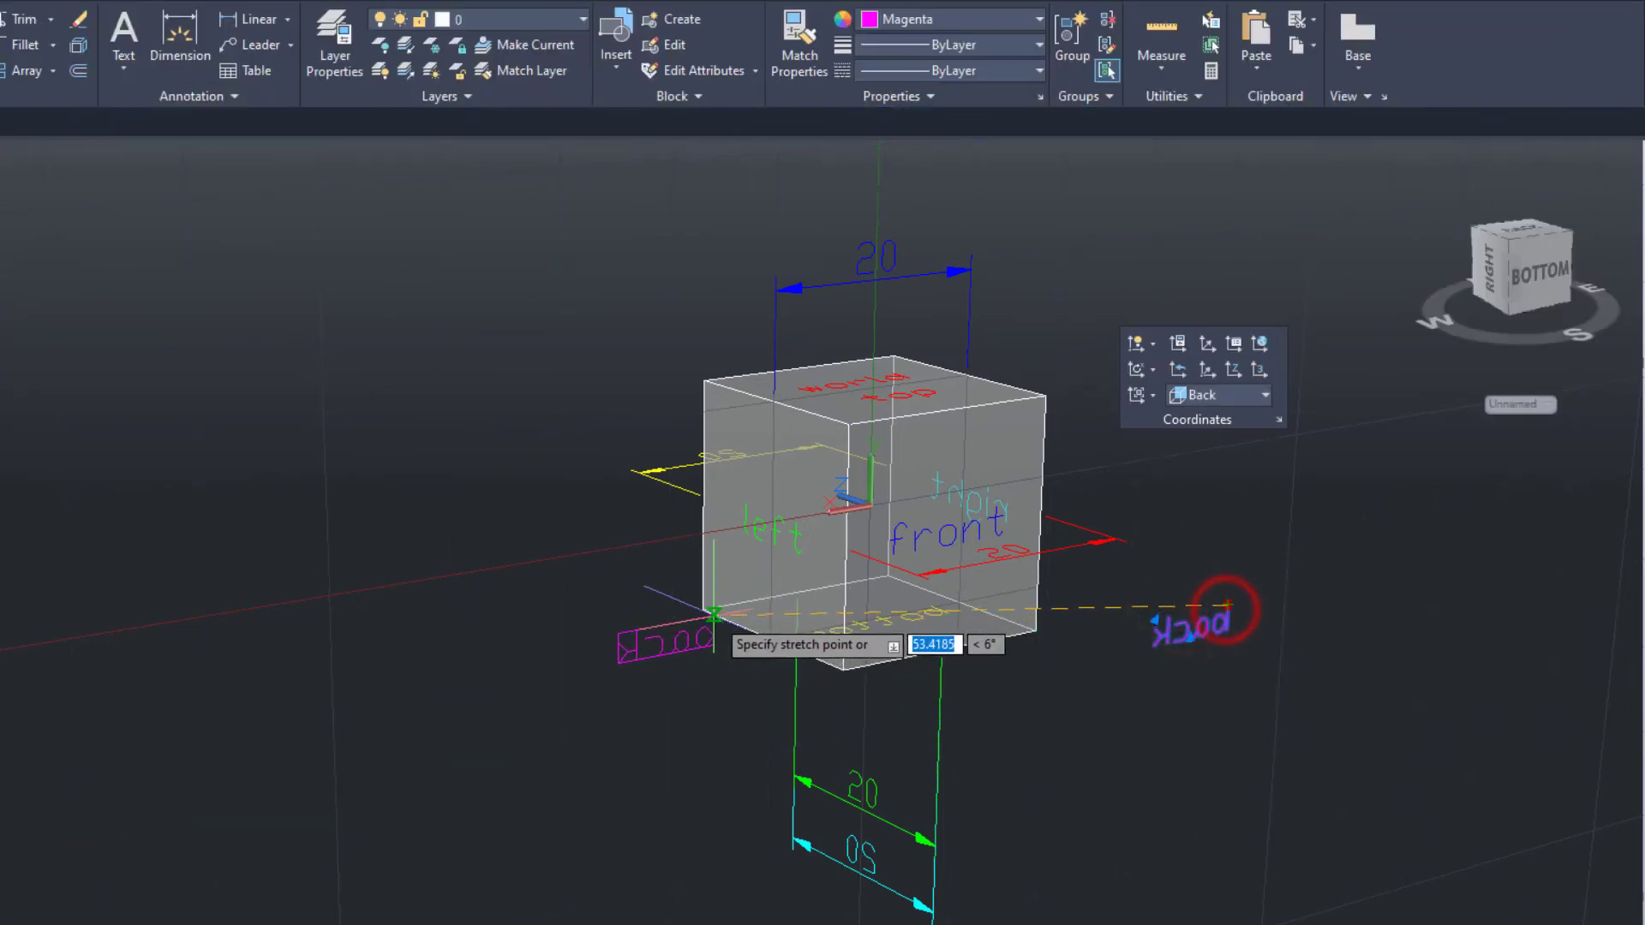
left_click(681, 619)
right_click(654, 698)
left_click(688, 299)
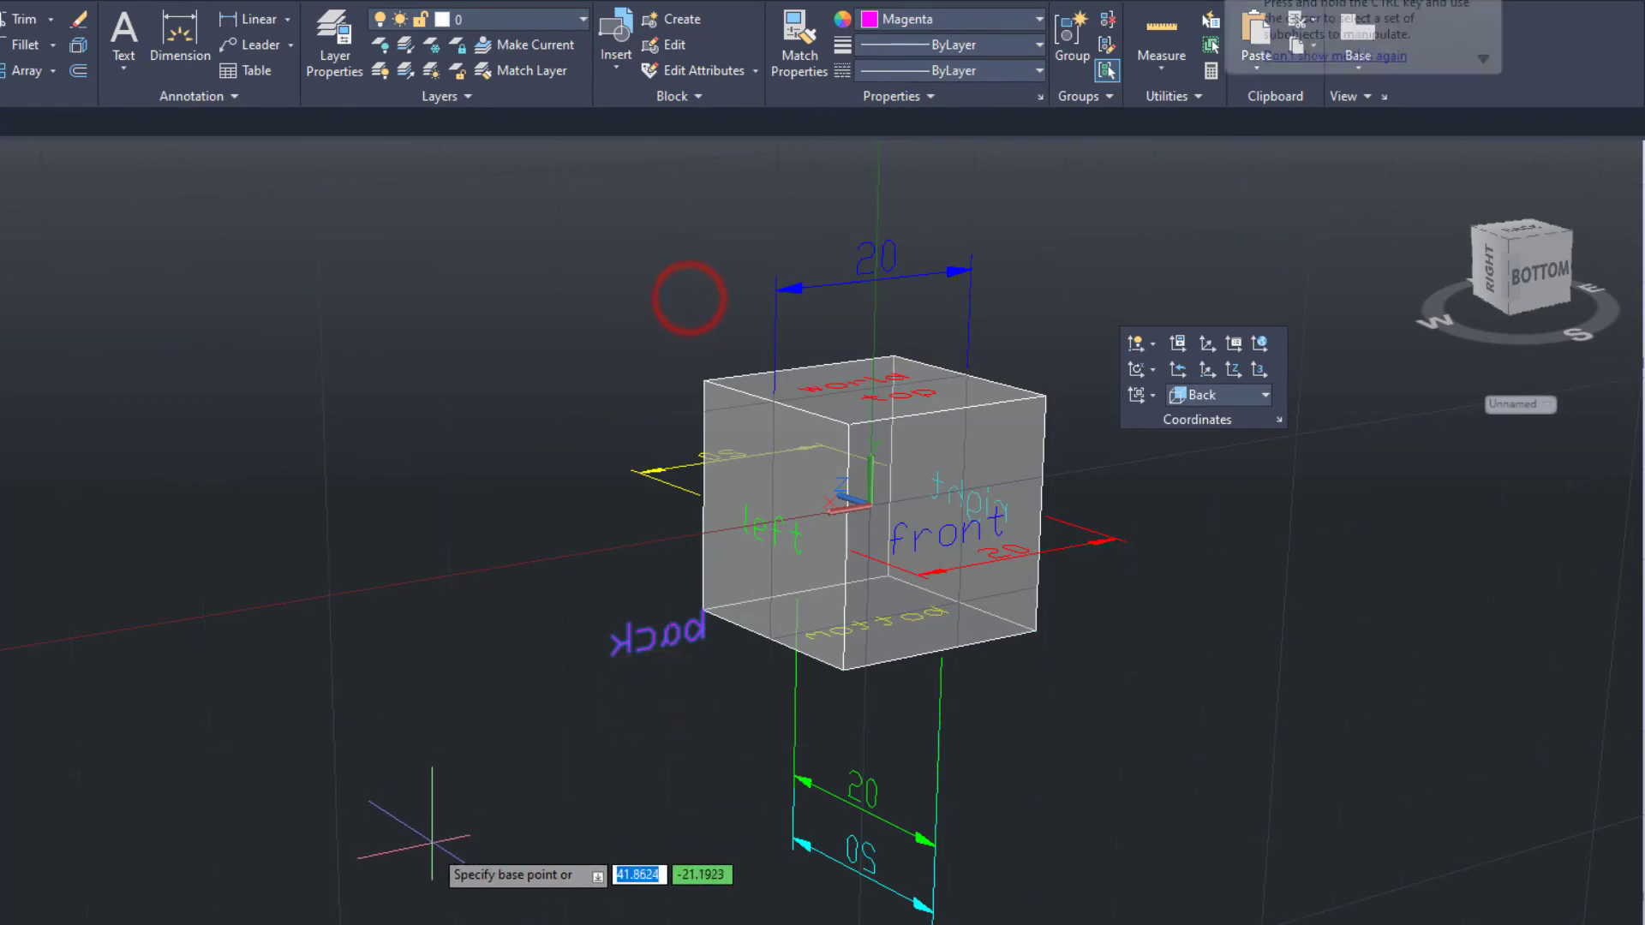
left_click(429, 860)
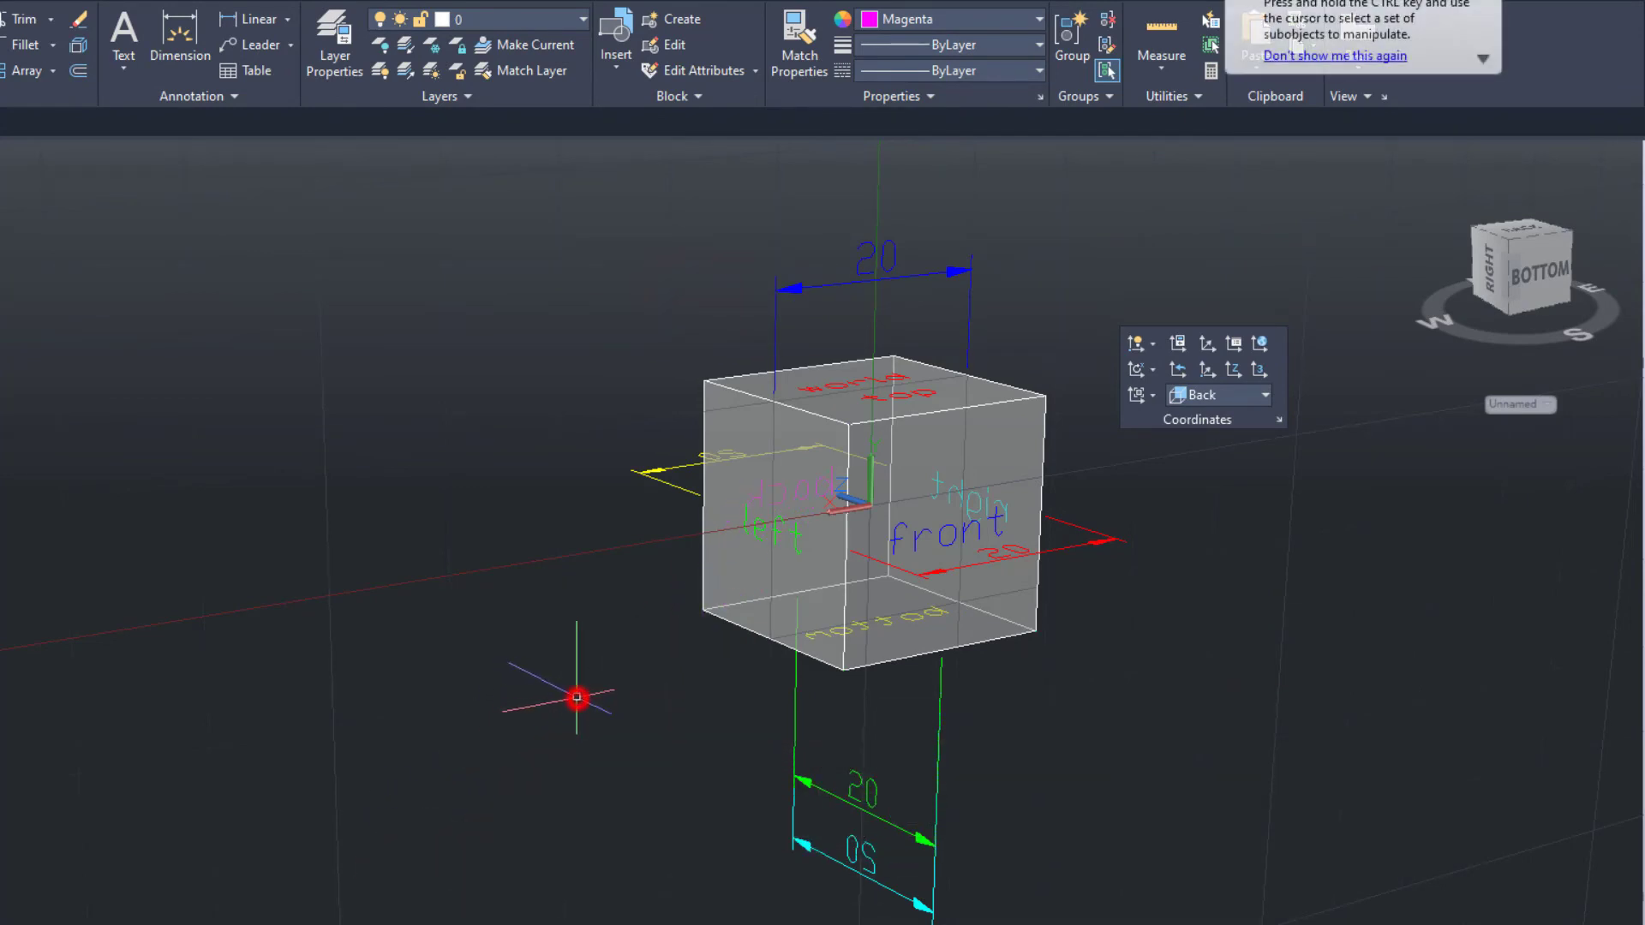
Add a magenta 20 linear dimension along the top edge, then orbit to inspect it
left_click(249, 19)
left_click(710, 385)
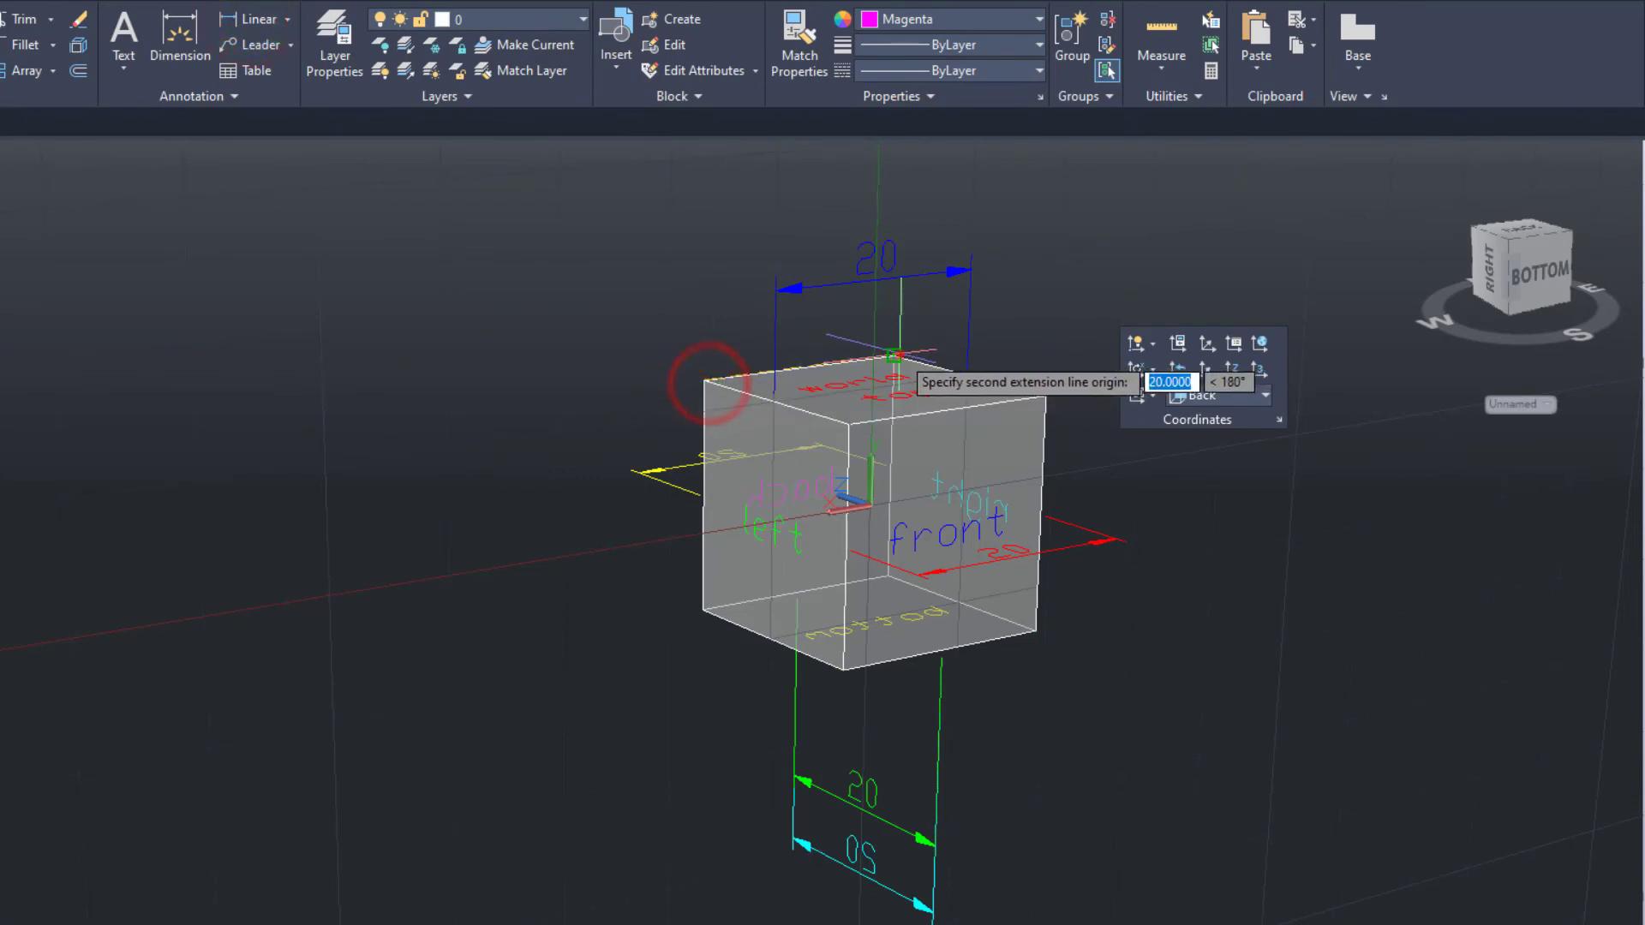
left_click(893, 354)
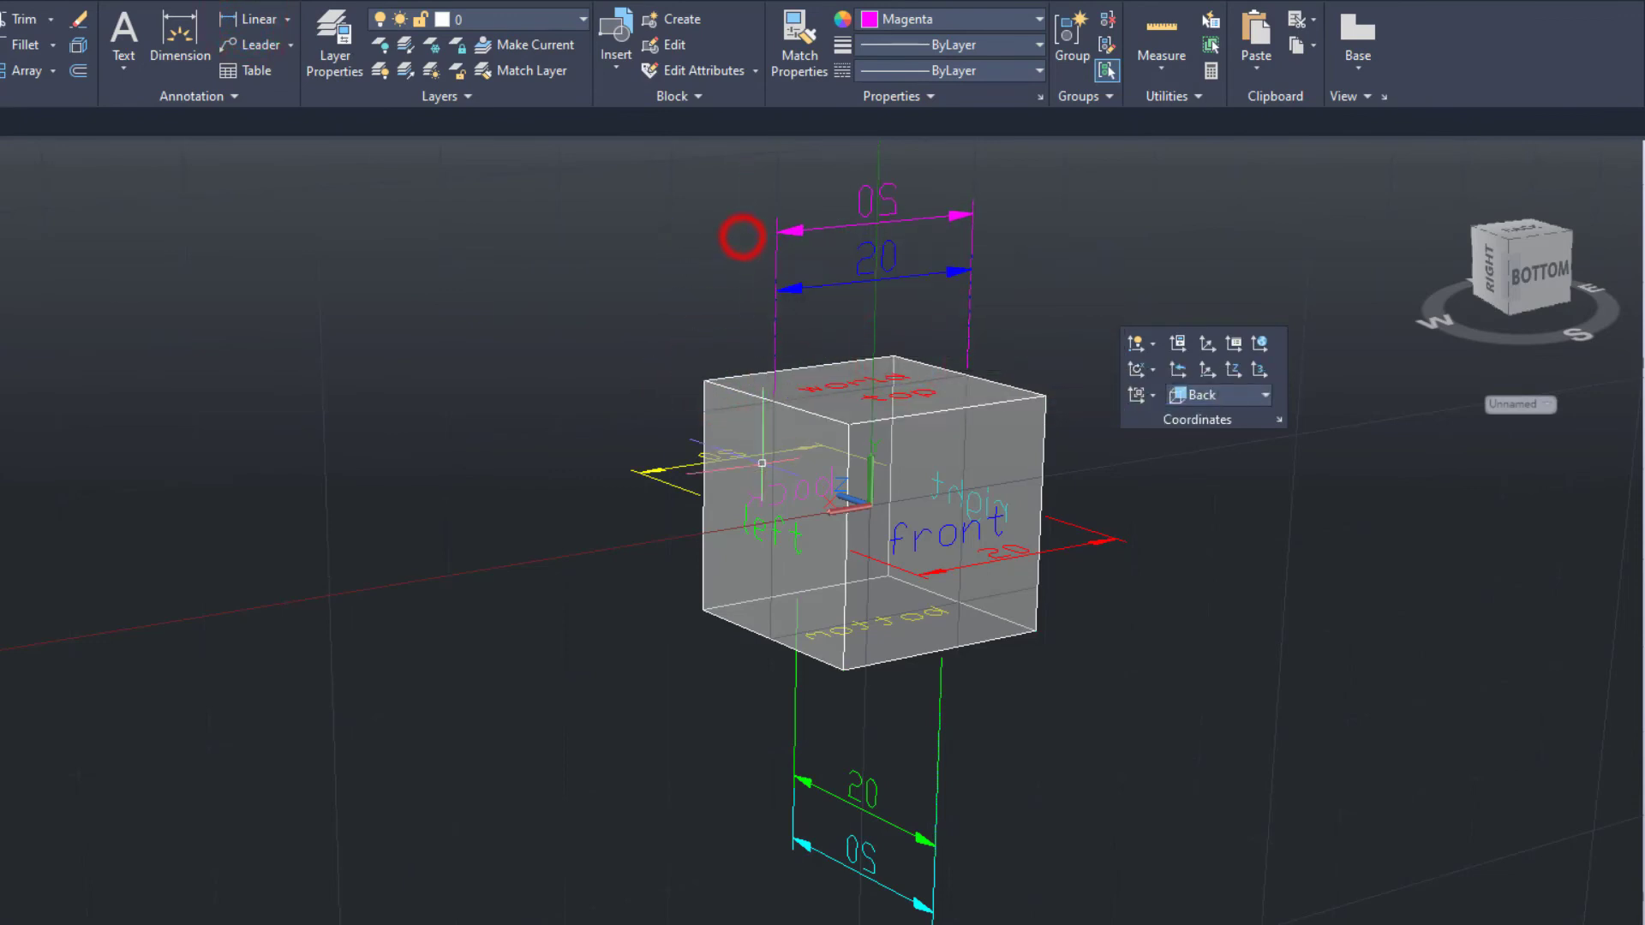
middle_click_drag(762, 463, 1116, 538, "shift")
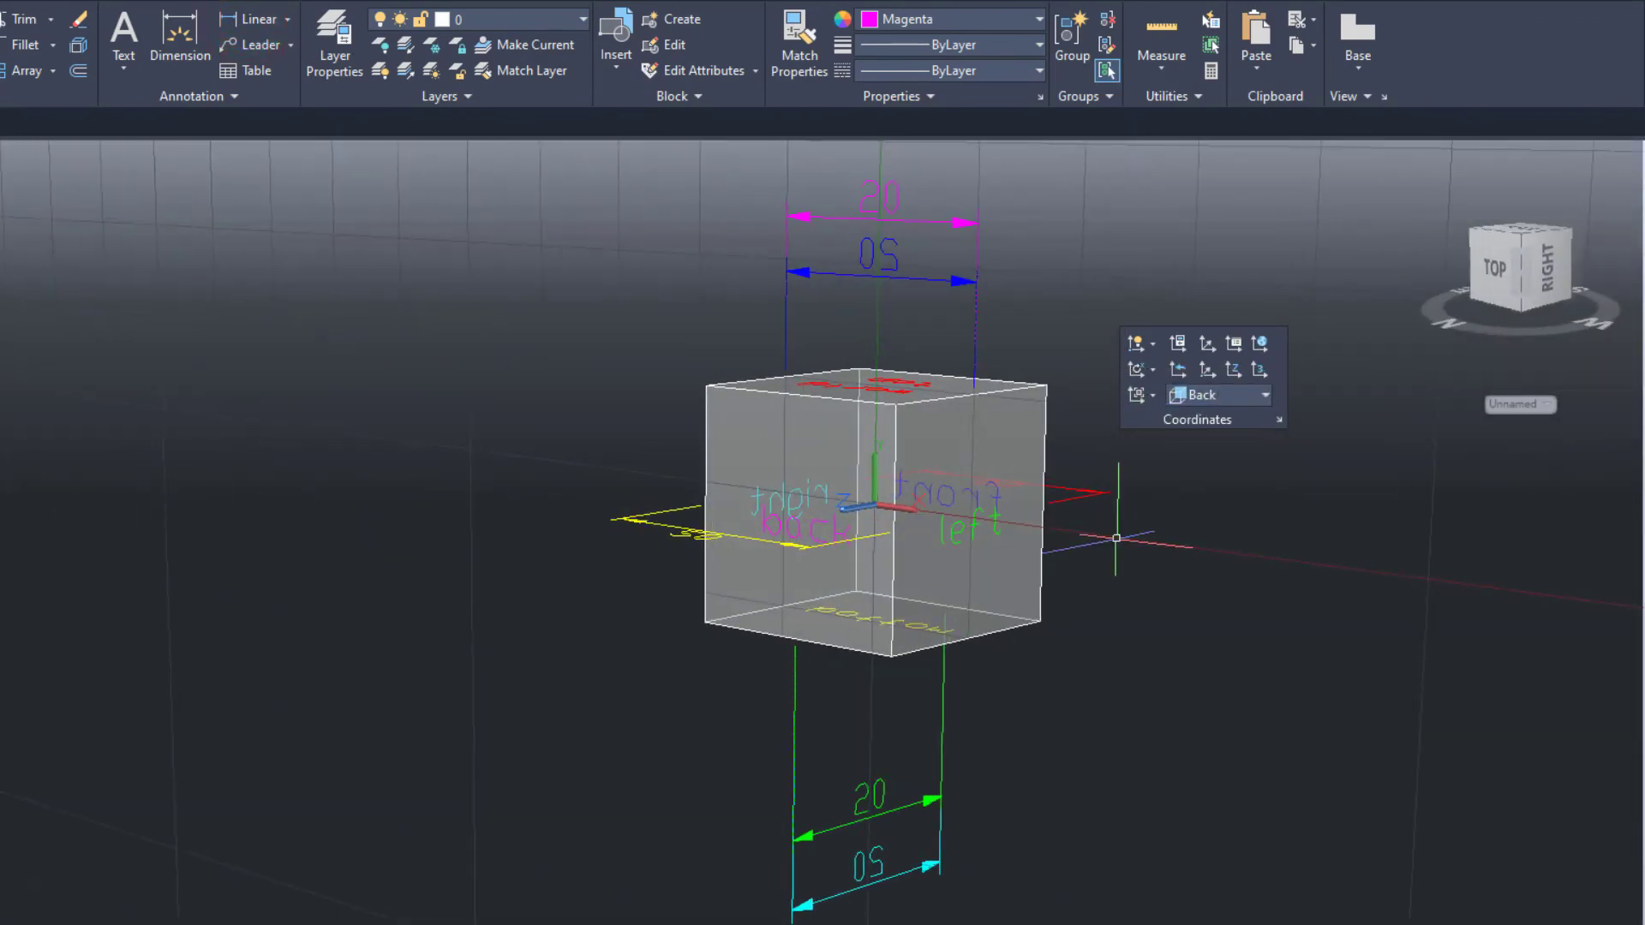
mouse_move(835, 527)
middle_mouse_down("shift")
mouse_move(854, 591)
mouse_move(673, 567)
mouse_move(382, 562)
mouse_move(433, 599)
middle_mouse_up("shift")
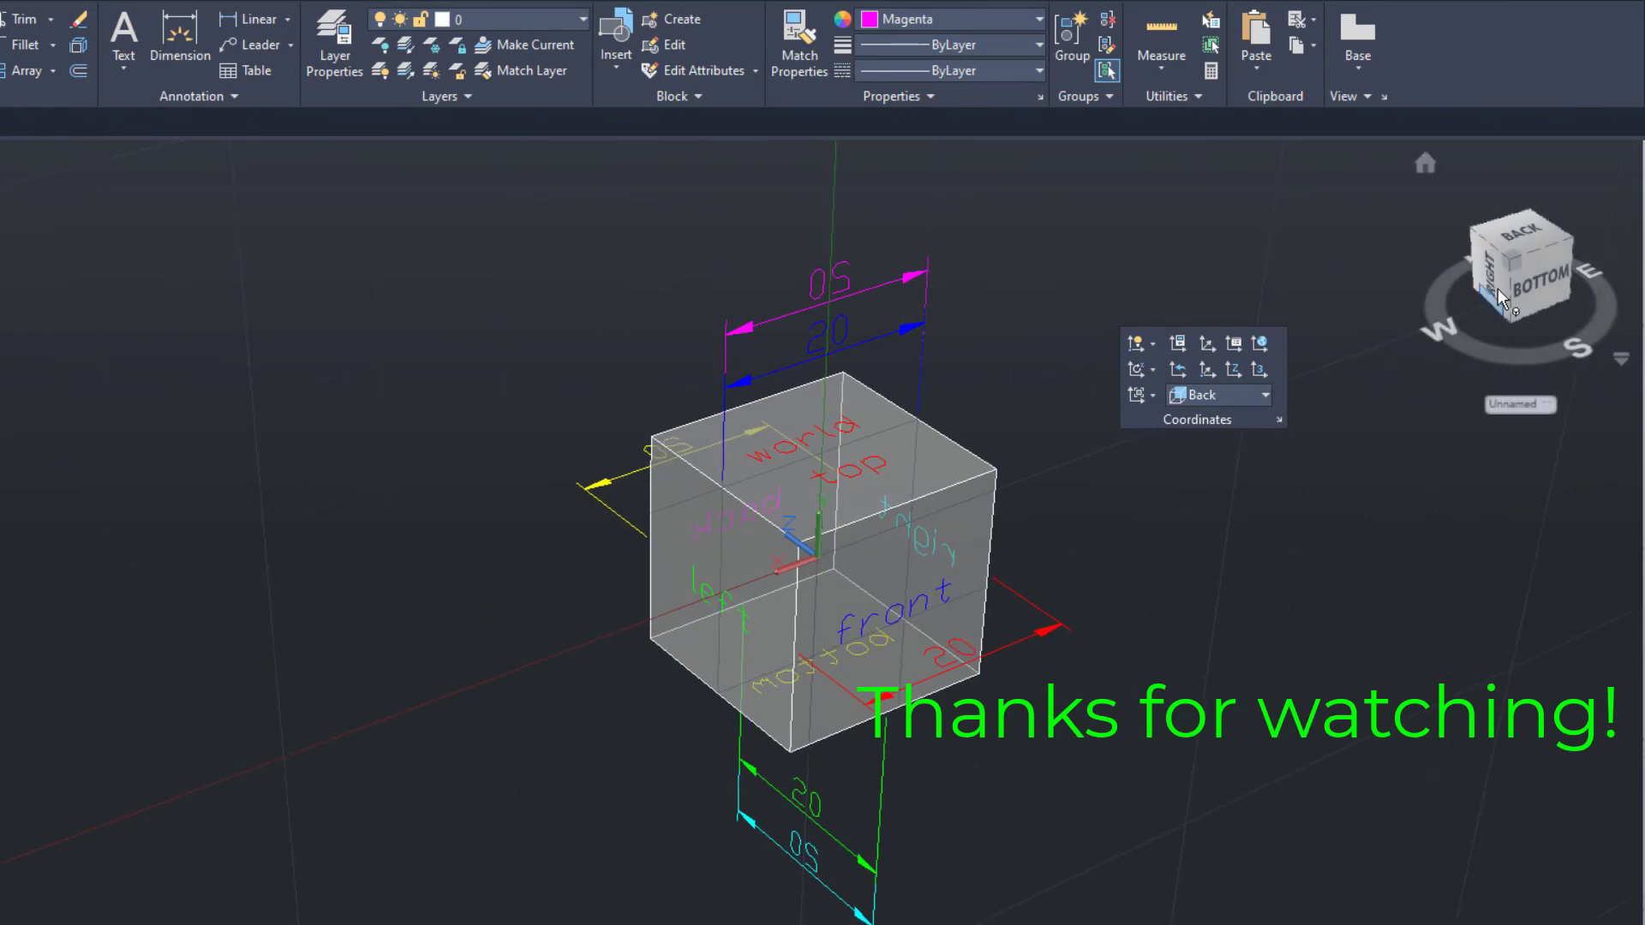
Return to the home view, restore the World UCS, and pan the cube slightly left
left_click(1429, 164)
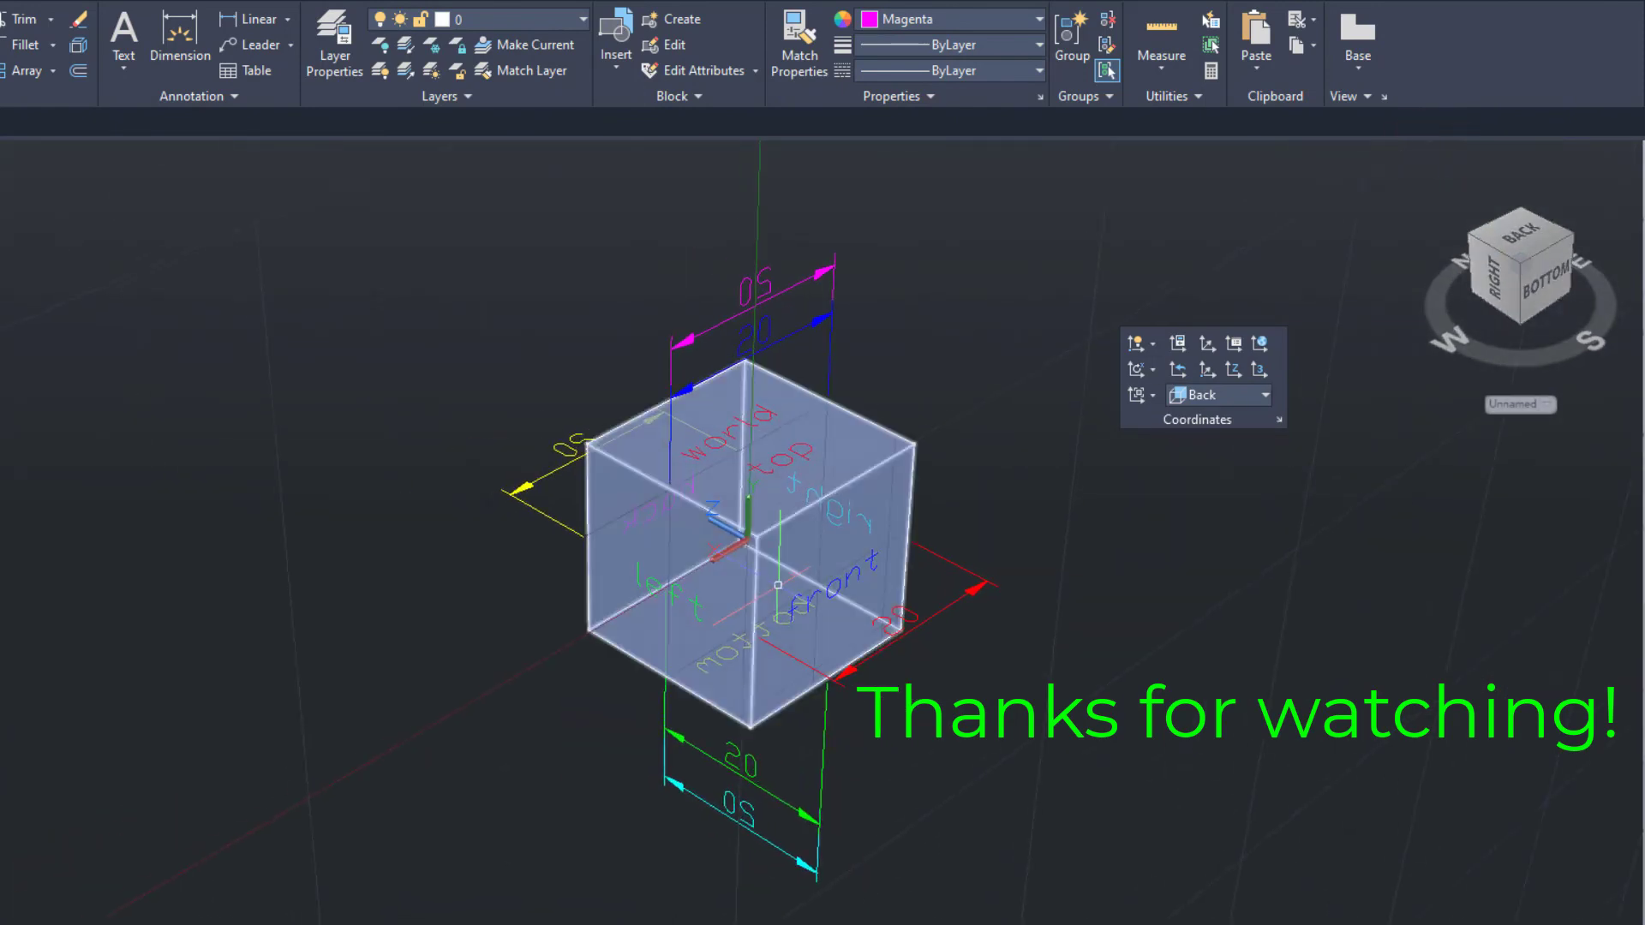
left_click(1217, 420)
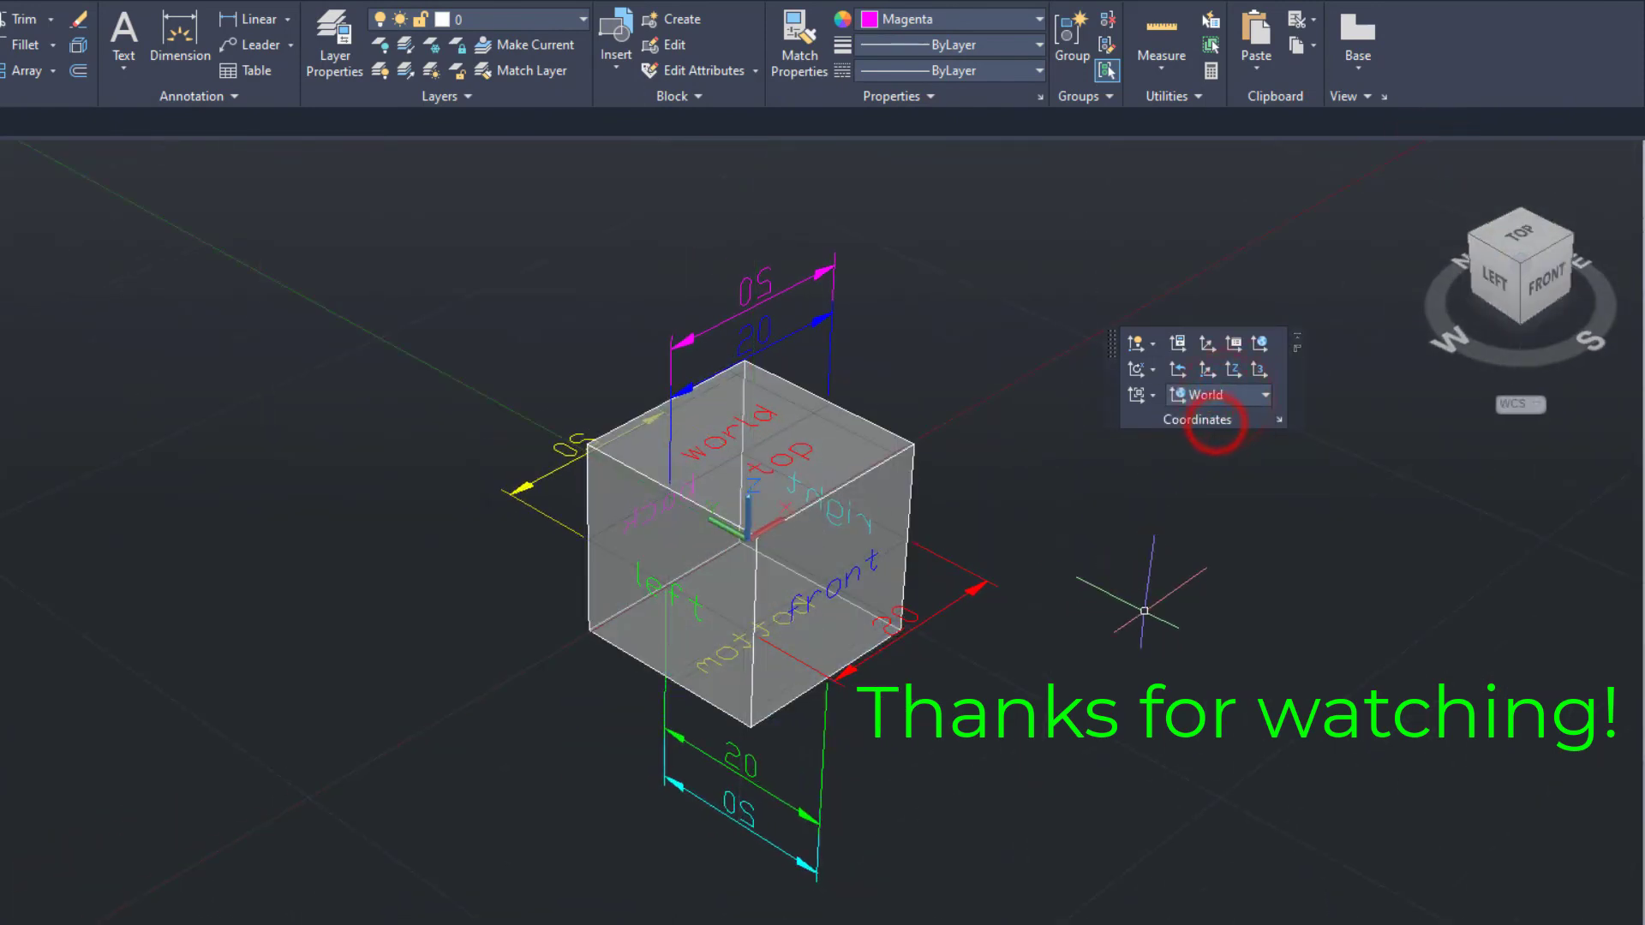
middle_click_drag(1207, 635, 1172, 646)
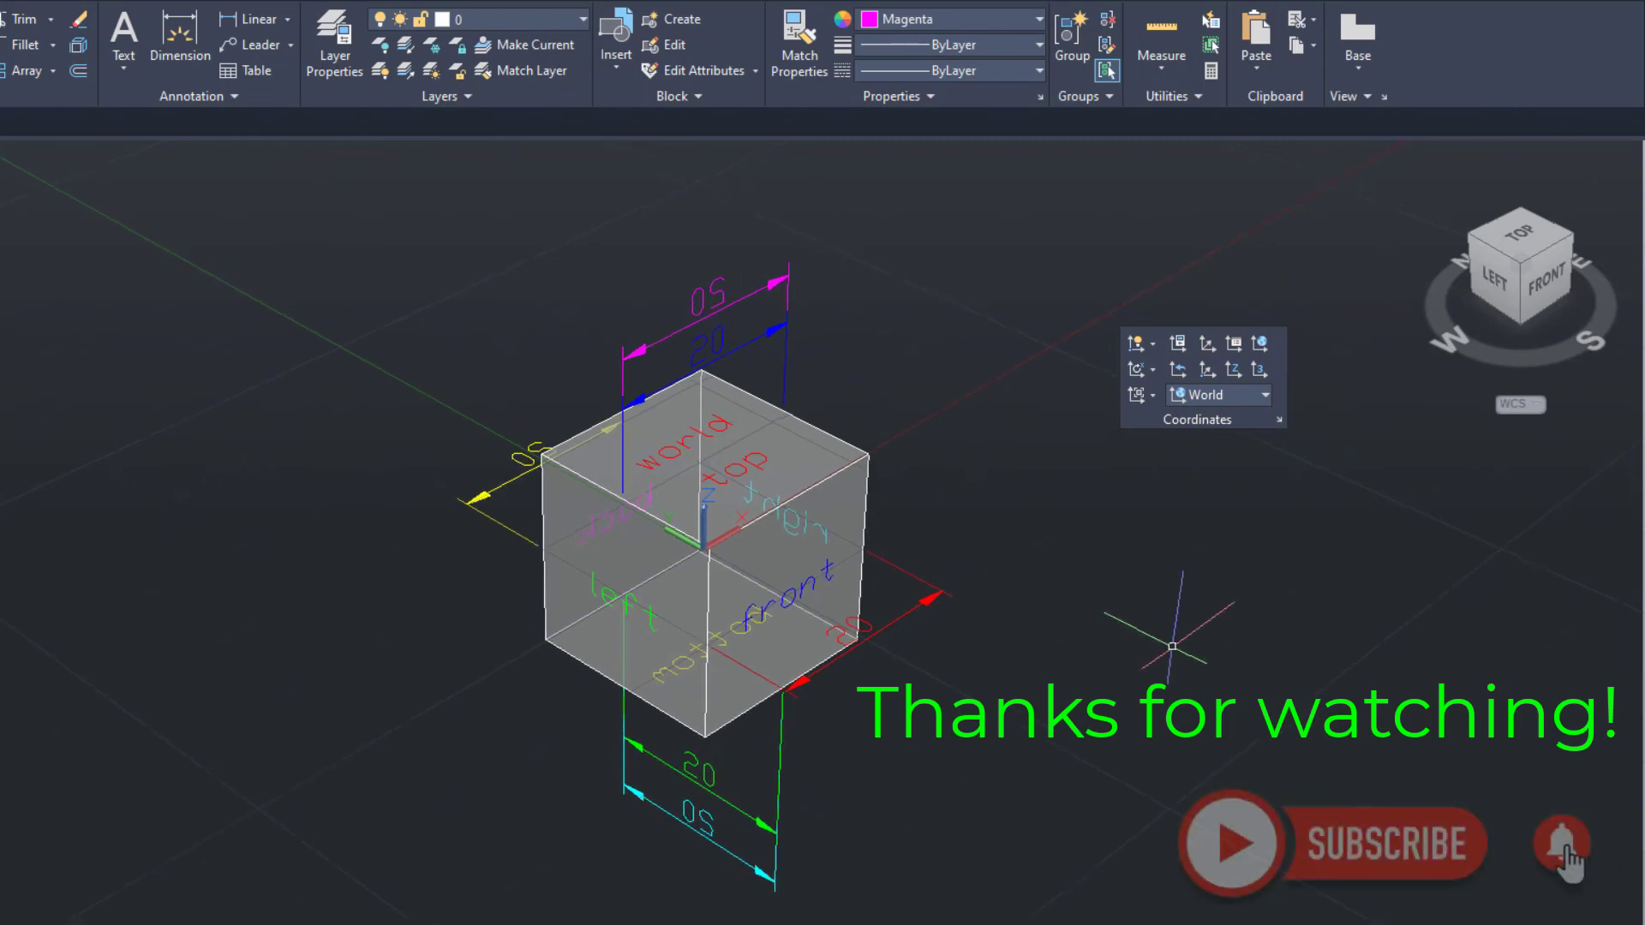